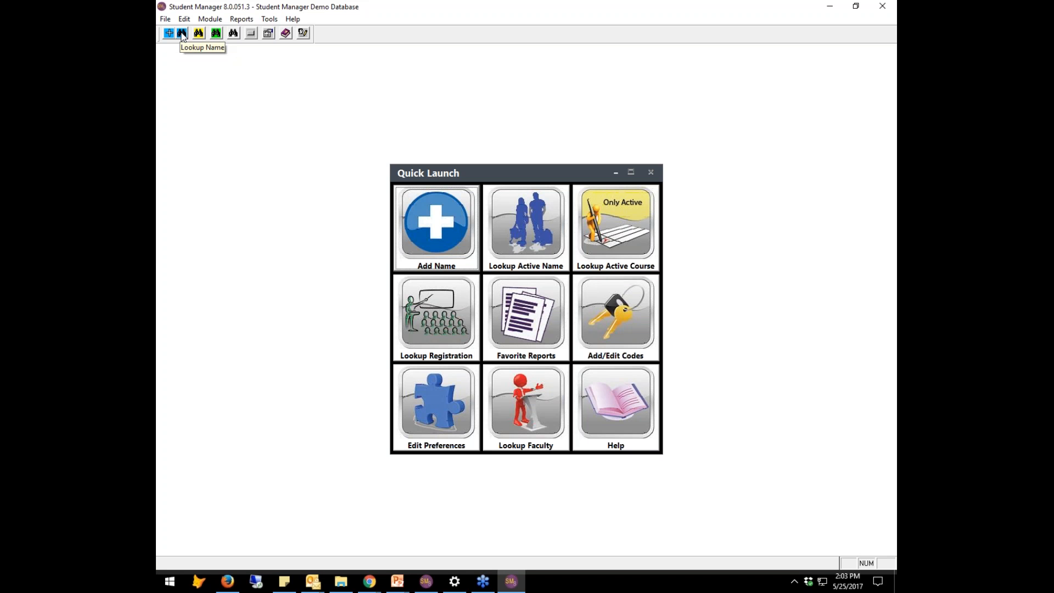
pyautogui.click(215, 21)
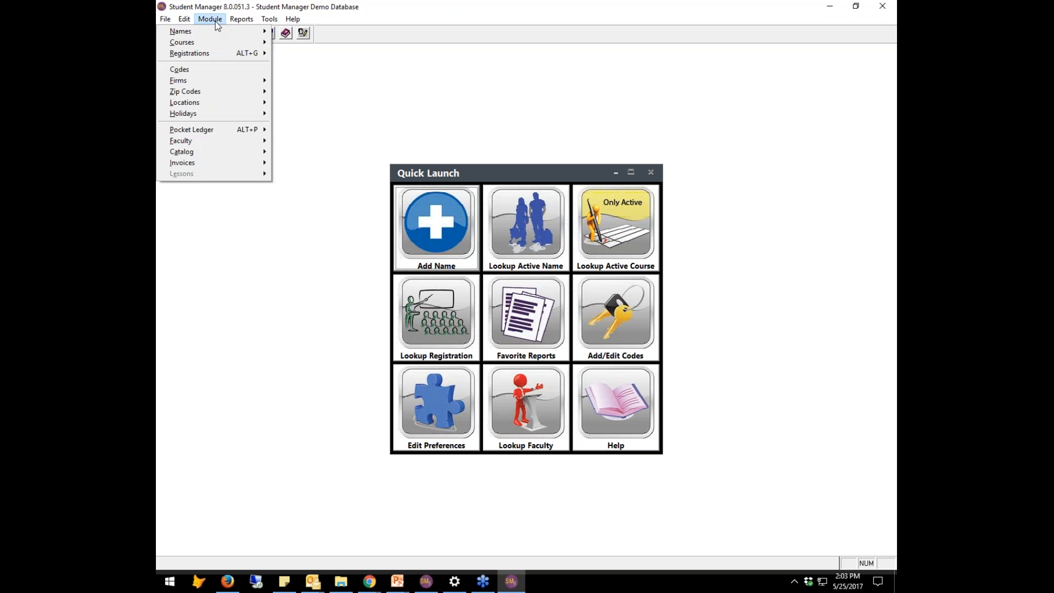
pyautogui.moveTo(216, 31)
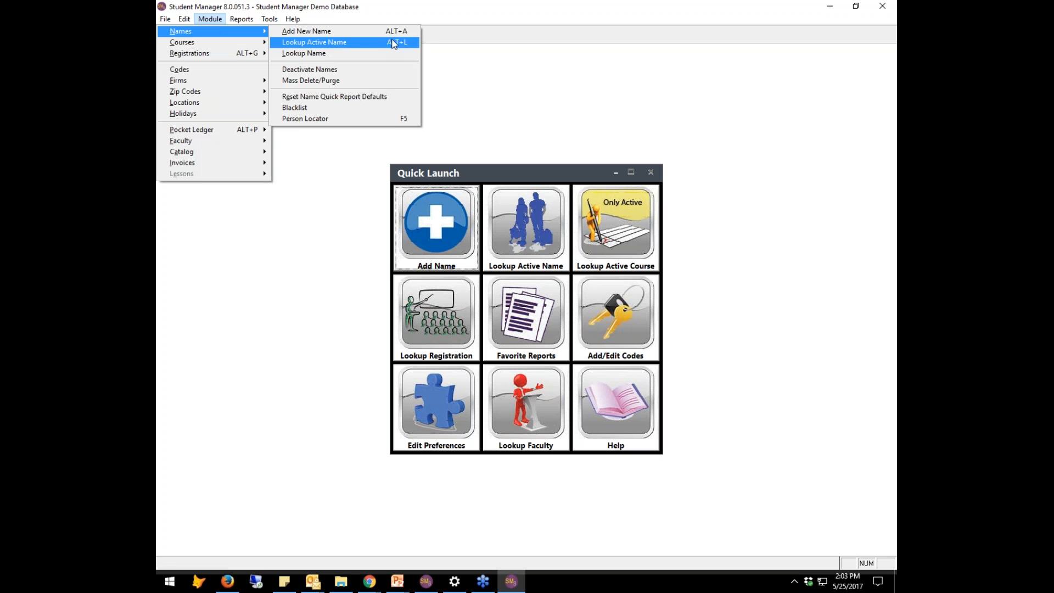
pyautogui.press('Up')
pyautogui.click(483, 66)
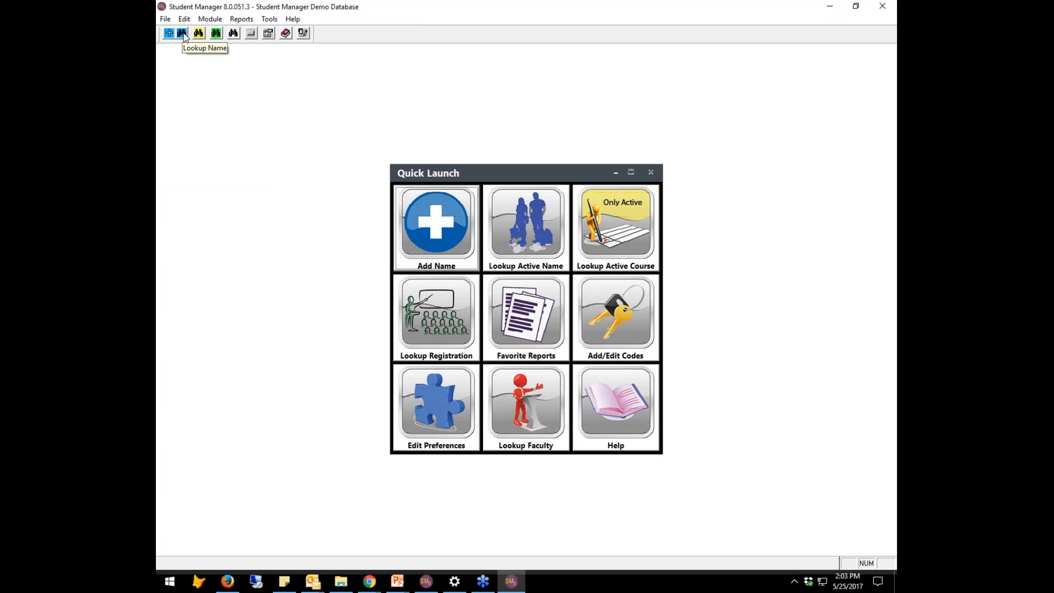
# Step: Look up active names, open a student's record from the results and close it
pyautogui.click(539, 238)
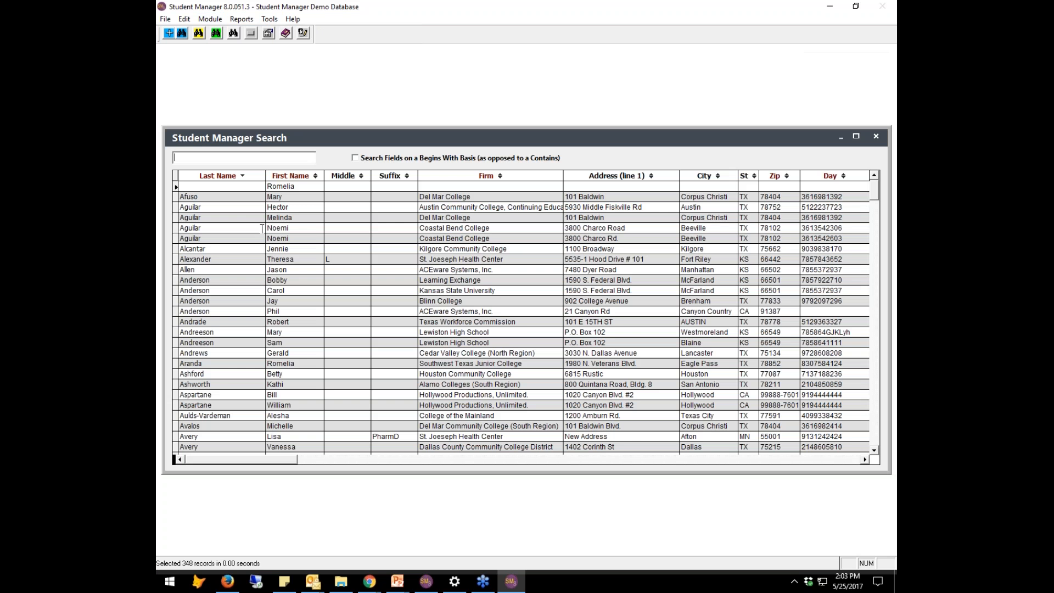
pyautogui.doubleClick(259, 228)
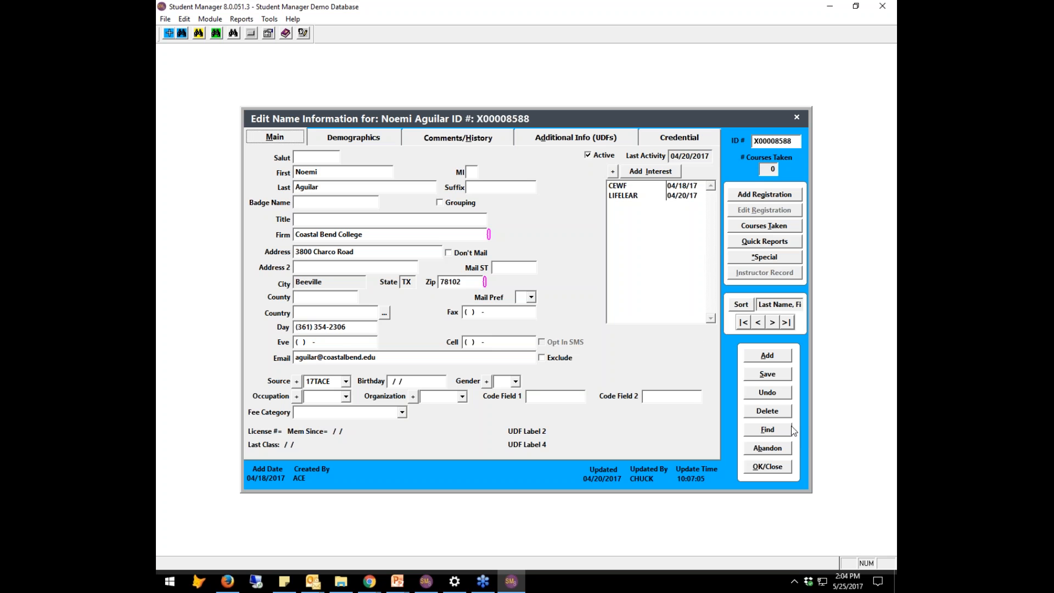
pyautogui.click(767, 468)
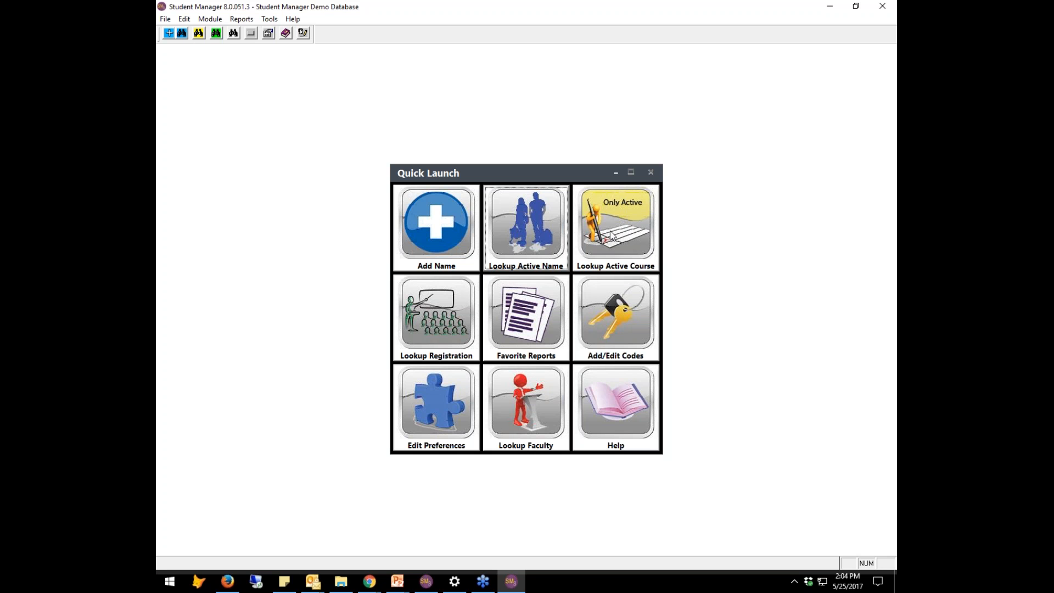
# Step: Open the active course lookup, open the first course record and abandon it
pyautogui.click(649, 235)
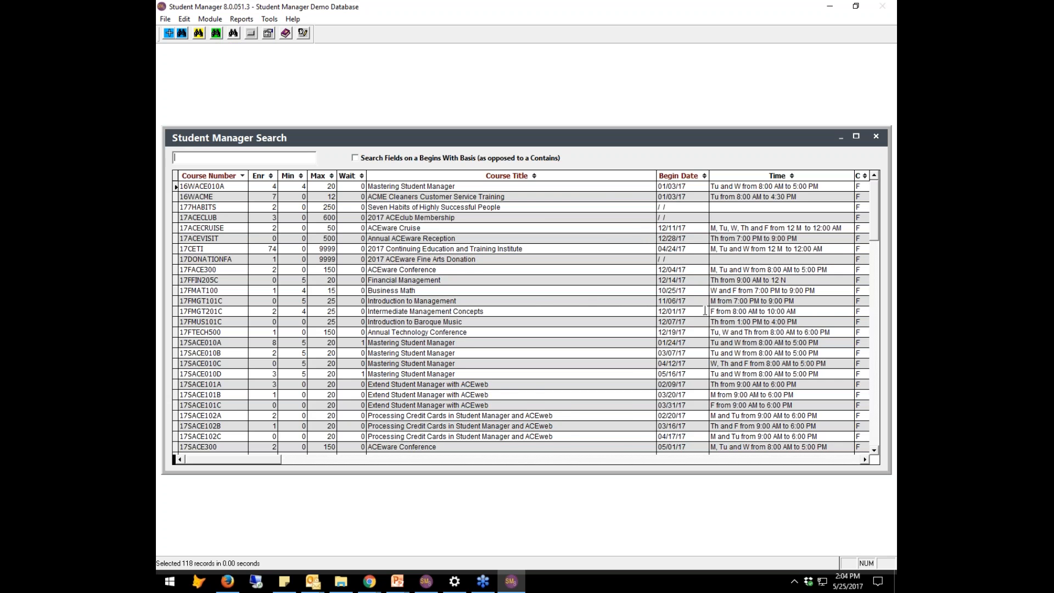
pyautogui.press('Escape')
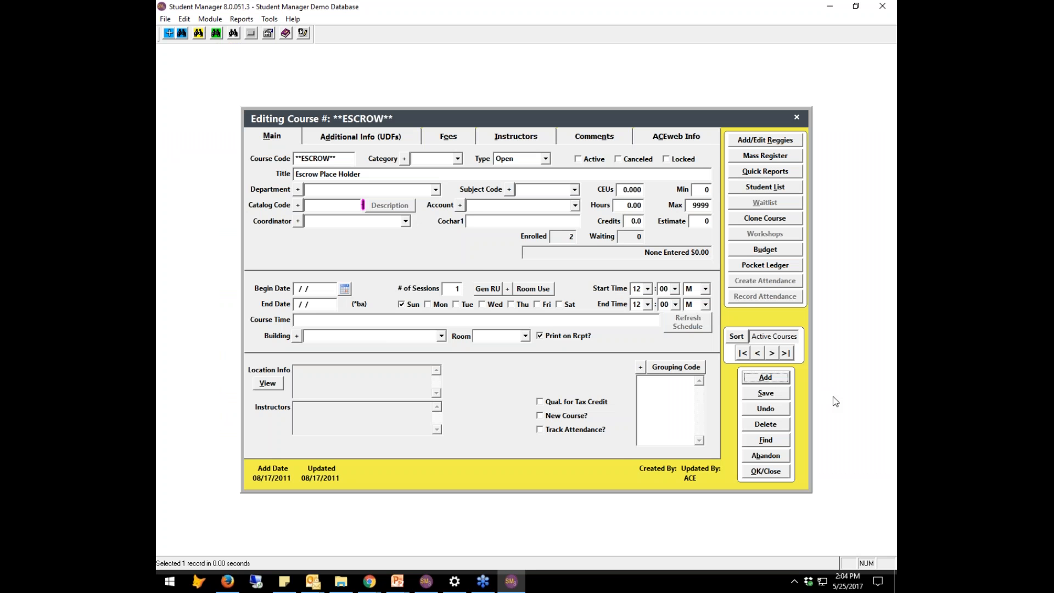
pyautogui.click(773, 457)
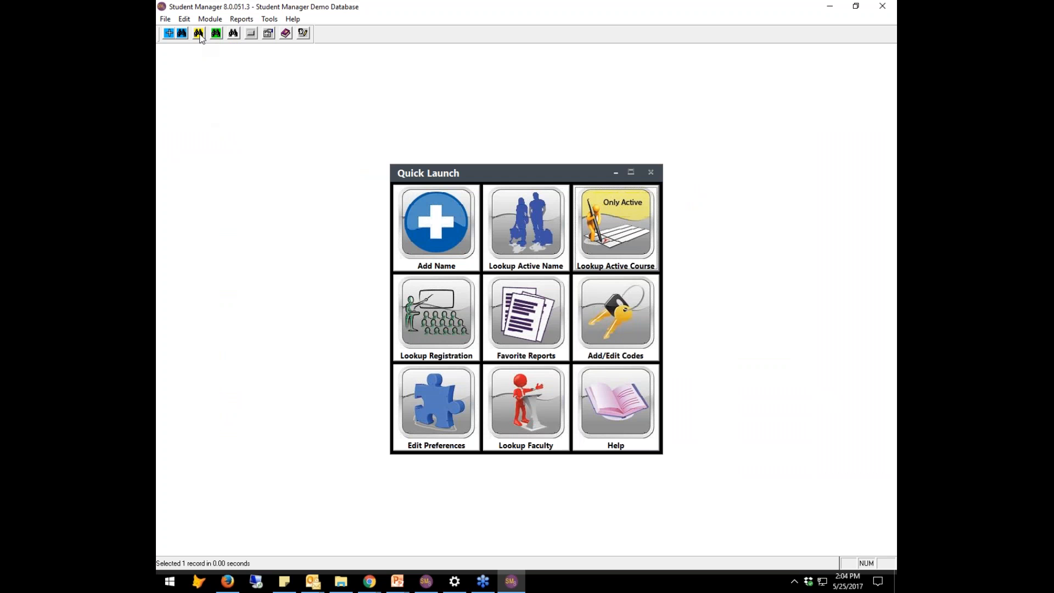
# Step: Look up all courses, sort the list by Begin Date, open the first course and abandon it
pyautogui.click(201, 36)
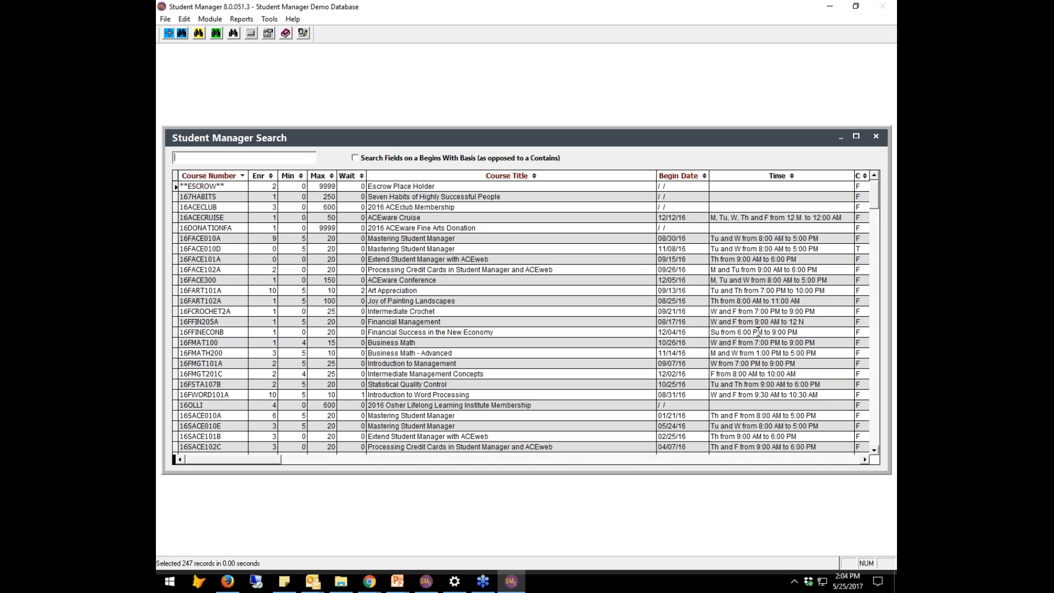
pyautogui.click(691, 175)
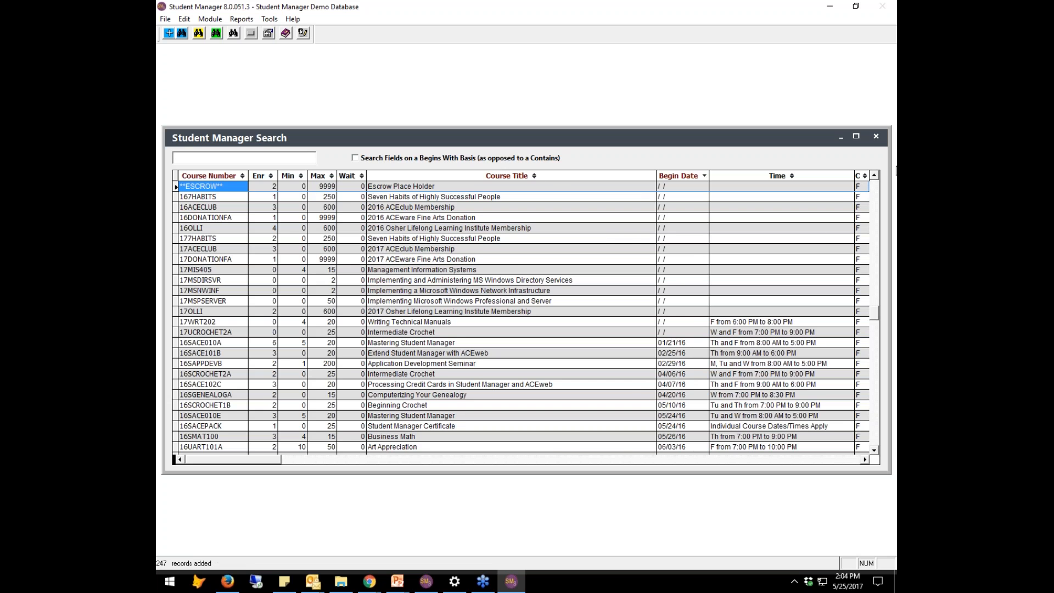
pyautogui.press('Return')
pyautogui.click(774, 455)
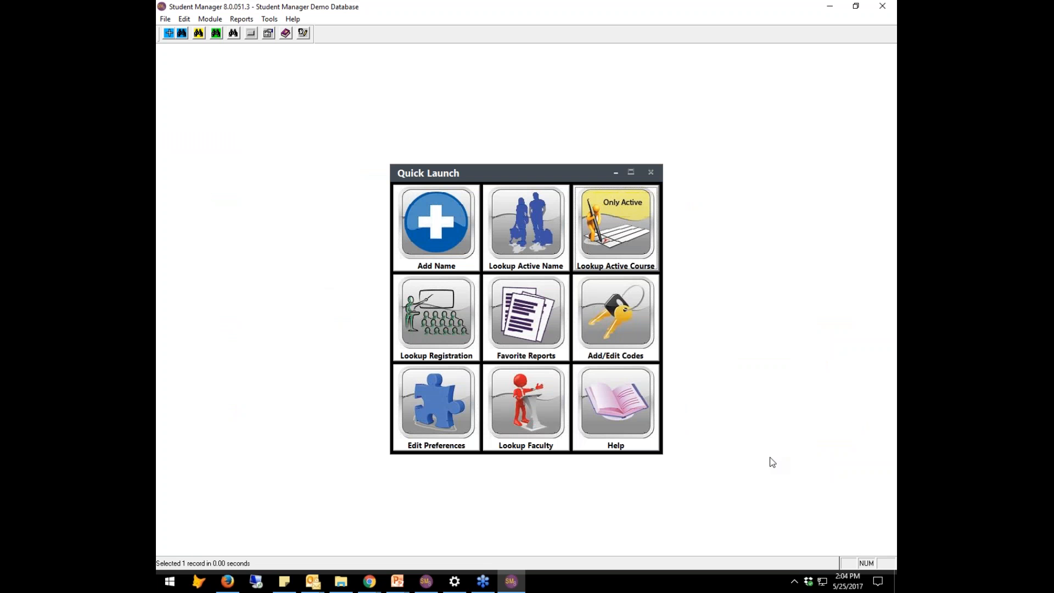
# Step: Open the active name lookup, turn on the begins-with search basis and search names for 'smit'
pyautogui.click(538, 230)
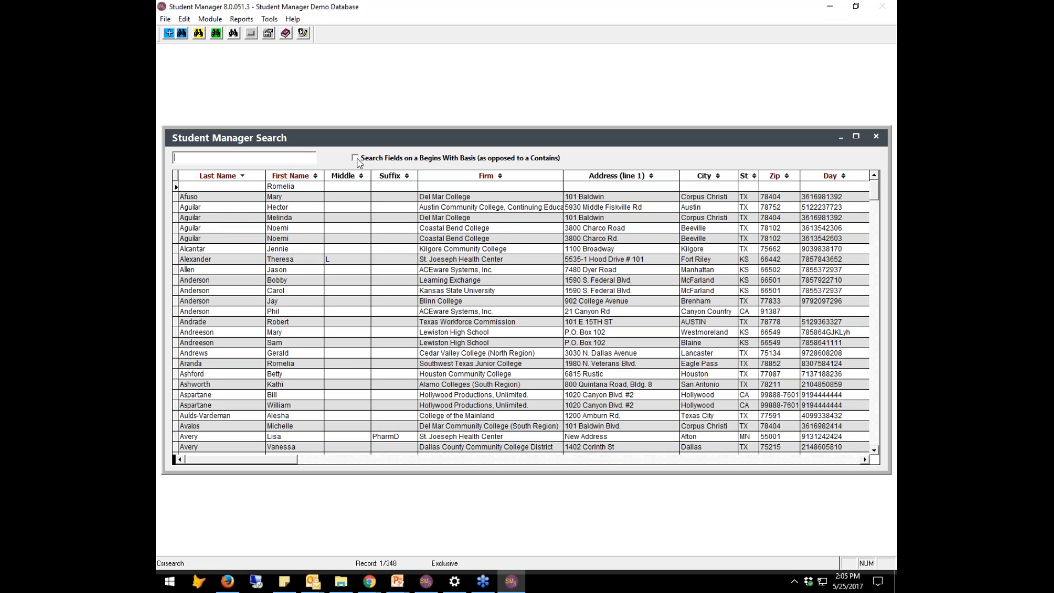
pyautogui.click(356, 159)
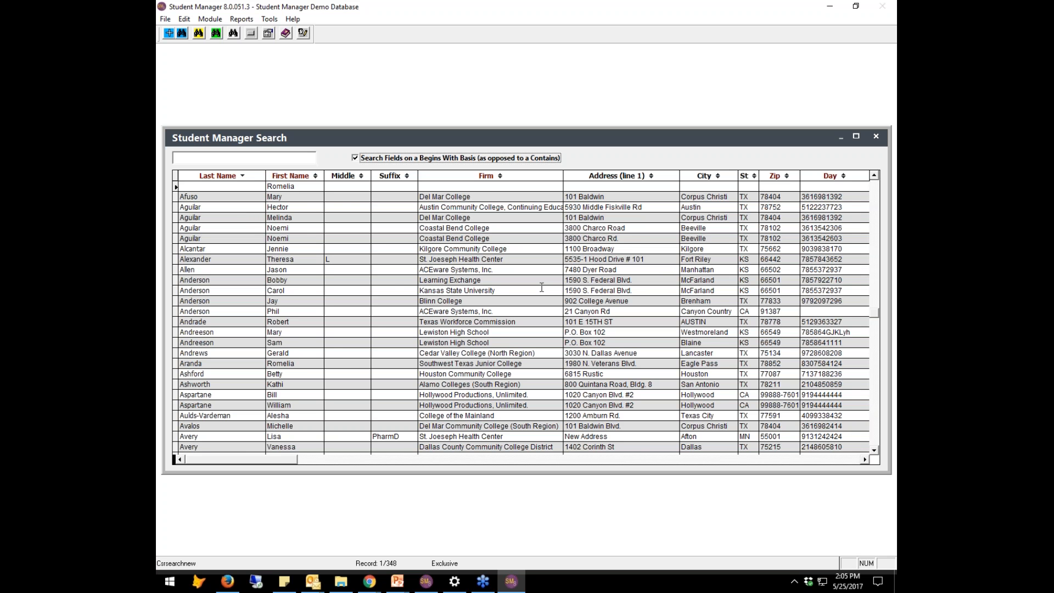
pyautogui.click(203, 159)
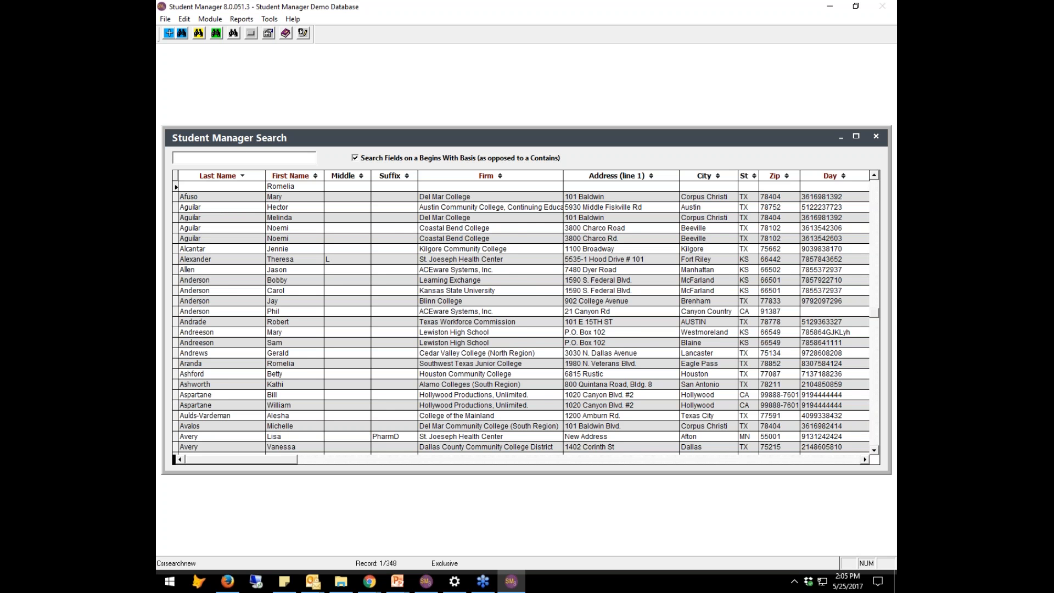
pyautogui.write('smit')
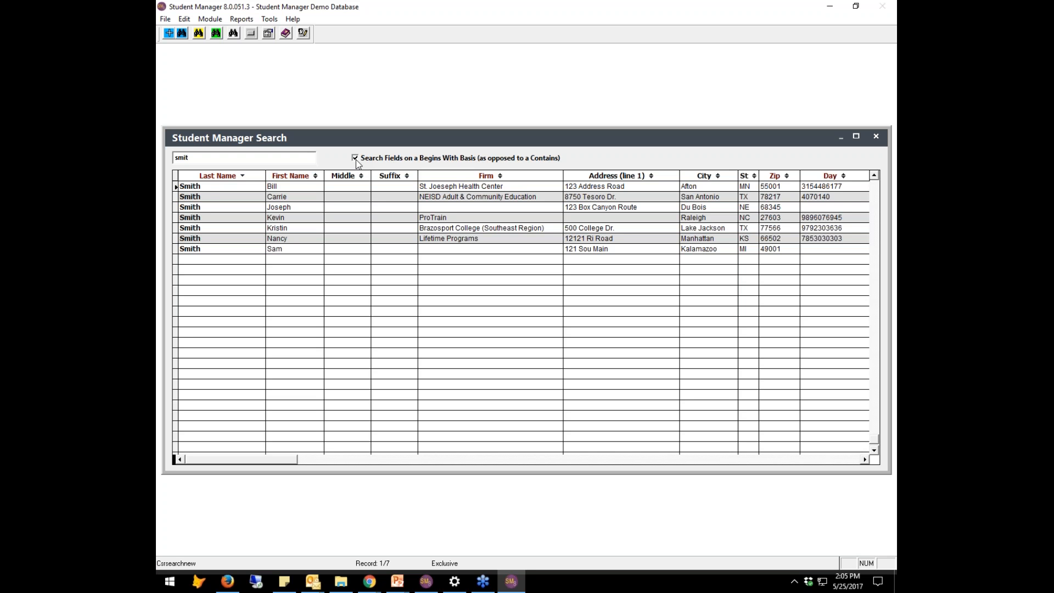
pyautogui.click(213, 187)
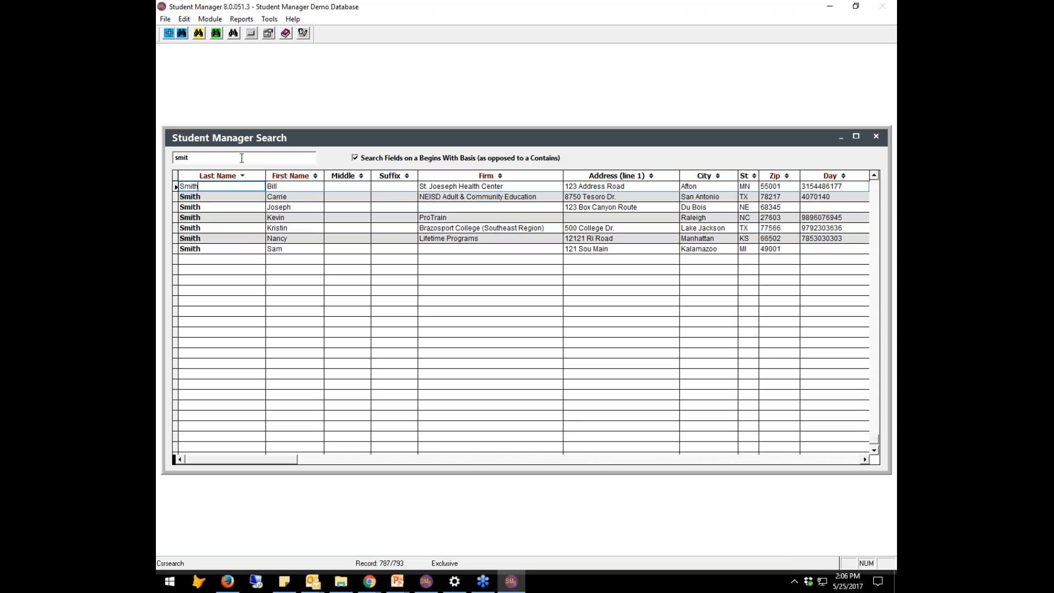
# Step: Switch the 'smit' search to a contains basis and select a result row
pyautogui.click(359, 159)
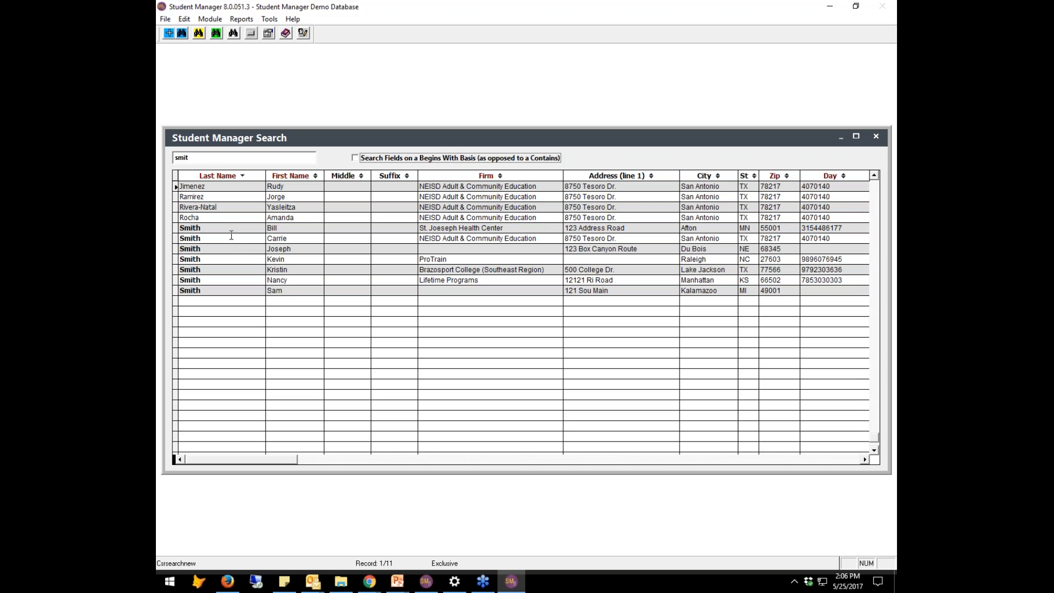
pyautogui.click(477, 206)
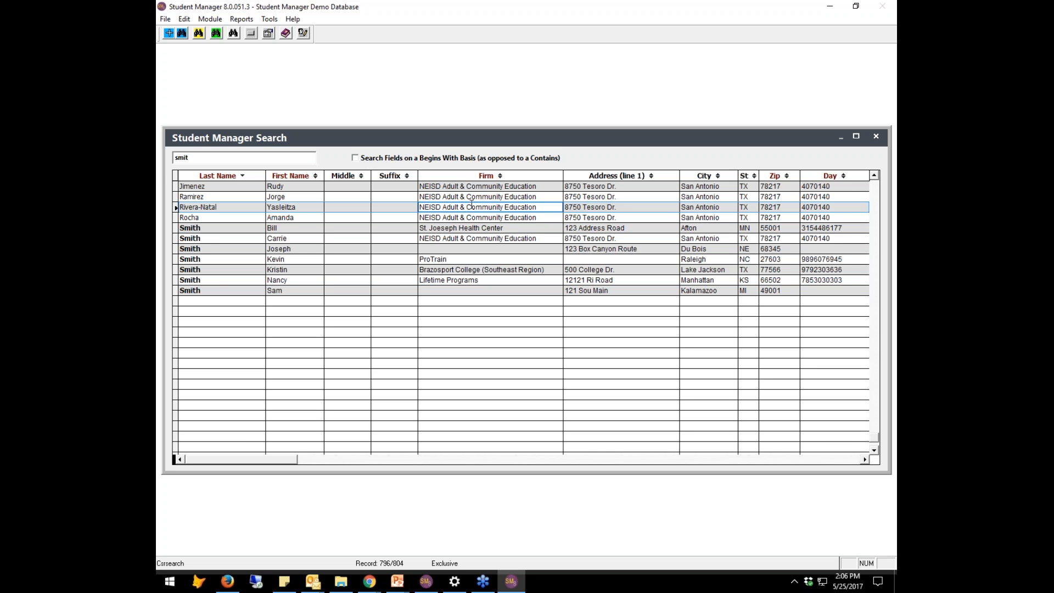
# Step: Search names for 'texas' and switch back to the begins-with search basis
pyautogui.click(231, 159)
pyautogui.write('texas')
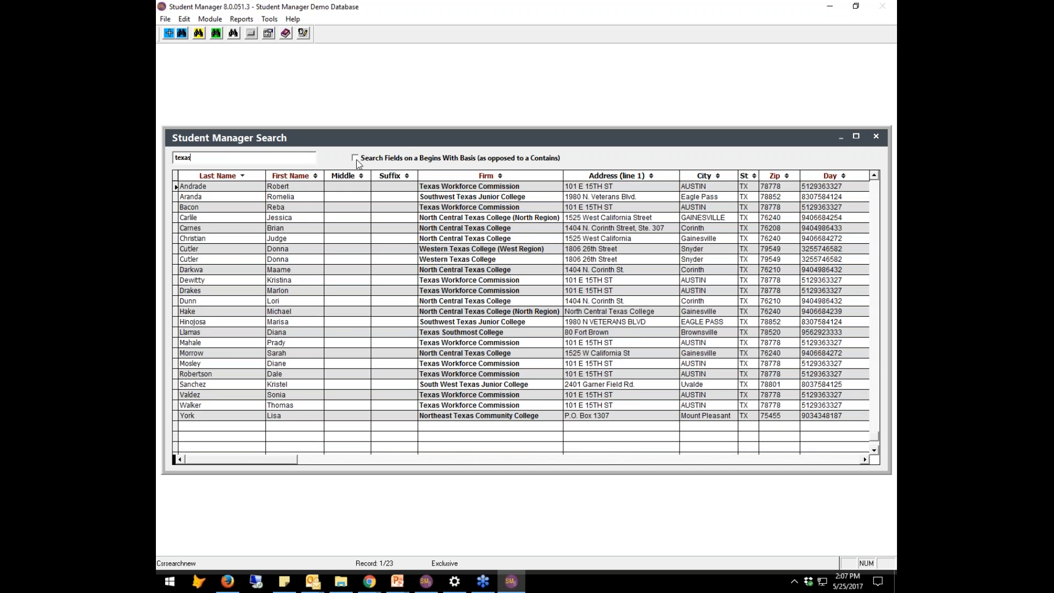
pyautogui.click(355, 159)
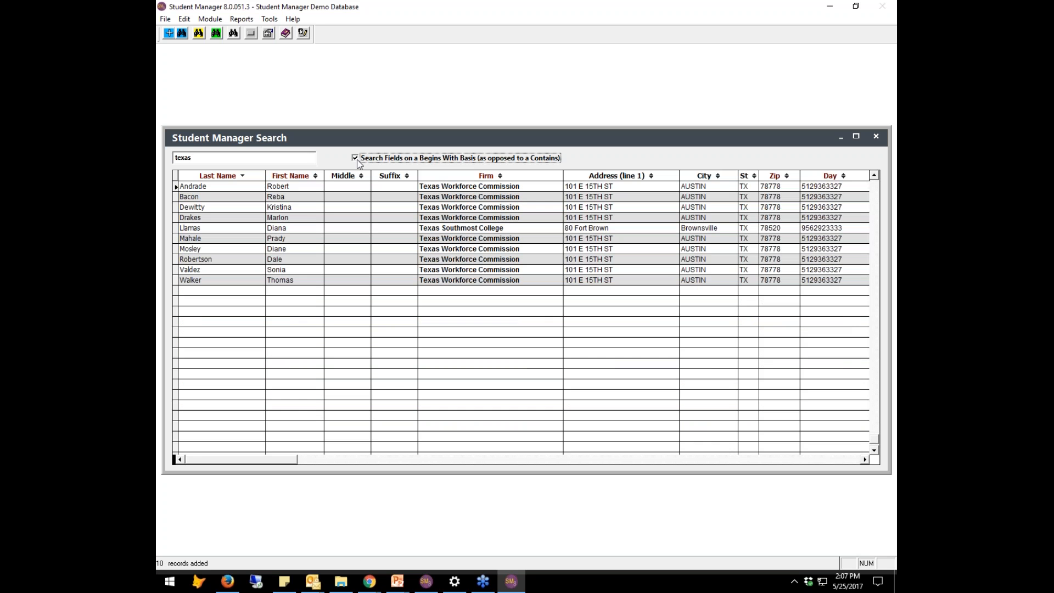
# Step: Clear the search text and select a name row in the full list
pyautogui.click(225, 155)
pyautogui.press('BackSpace')
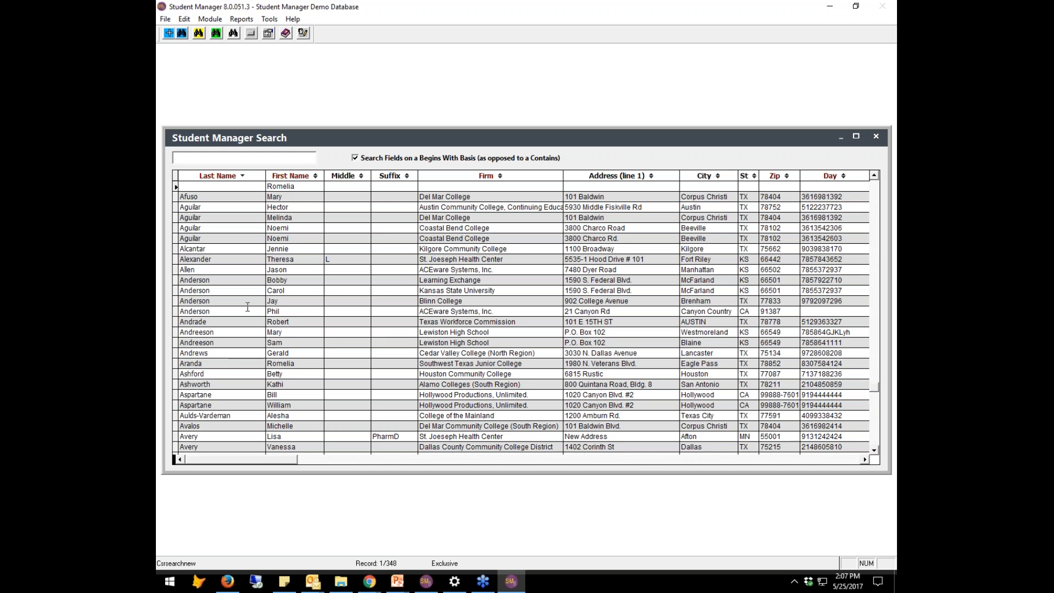
pyautogui.click(239, 418)
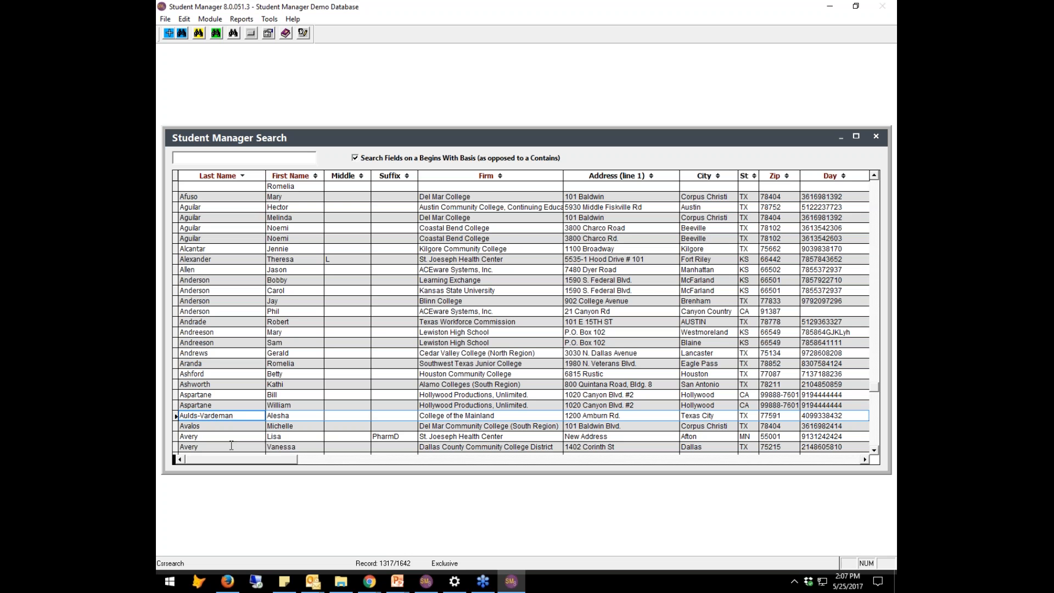
pyautogui.click(204, 415)
# Step: Search names for 'sm j' combining last and first name, then clear the search text
pyautogui.click(248, 160)
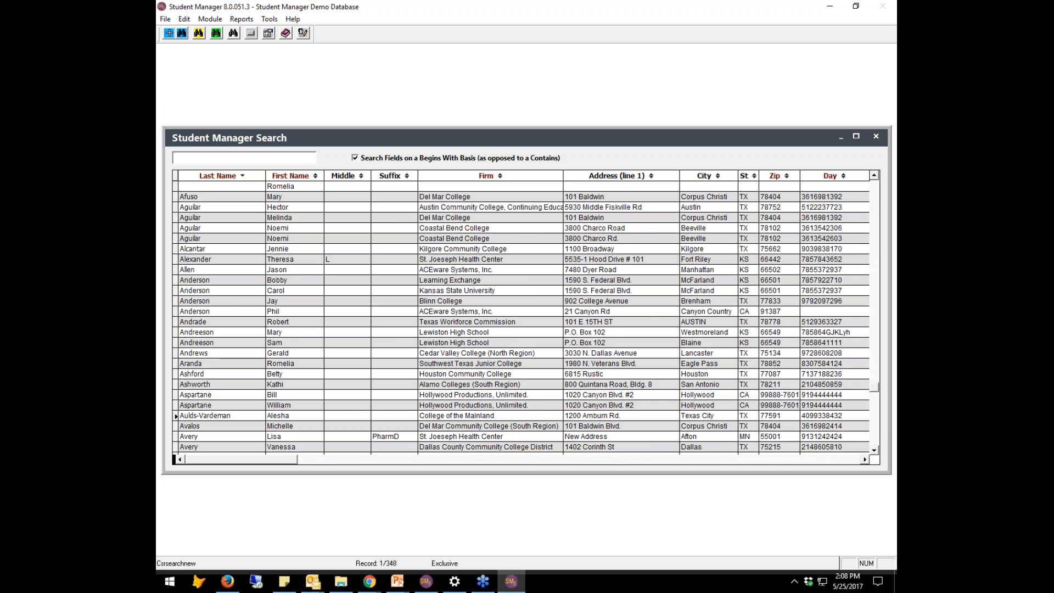
pyautogui.write('sm')
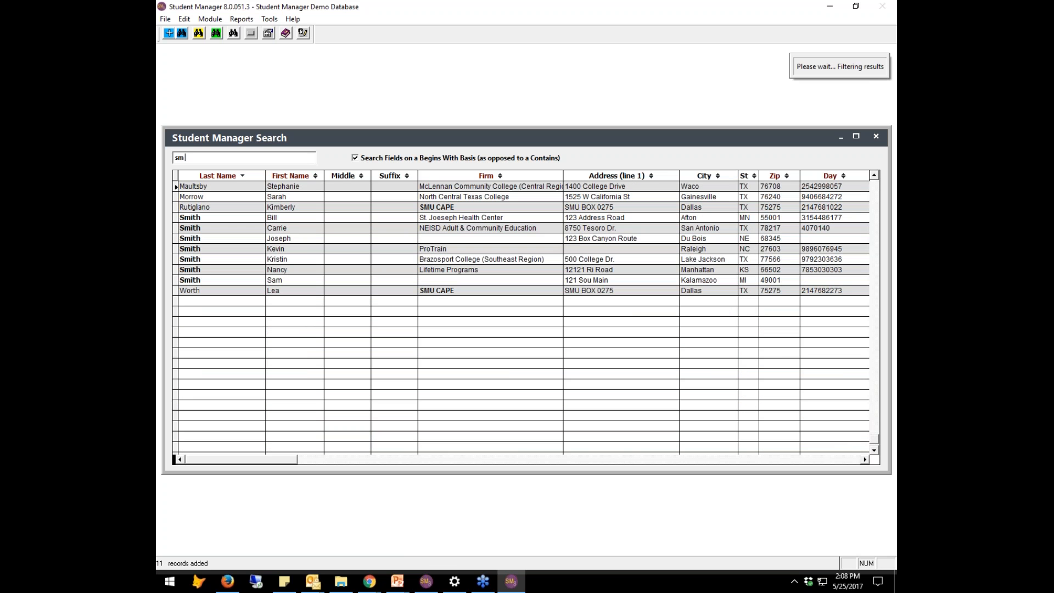
pyautogui.write(' j')
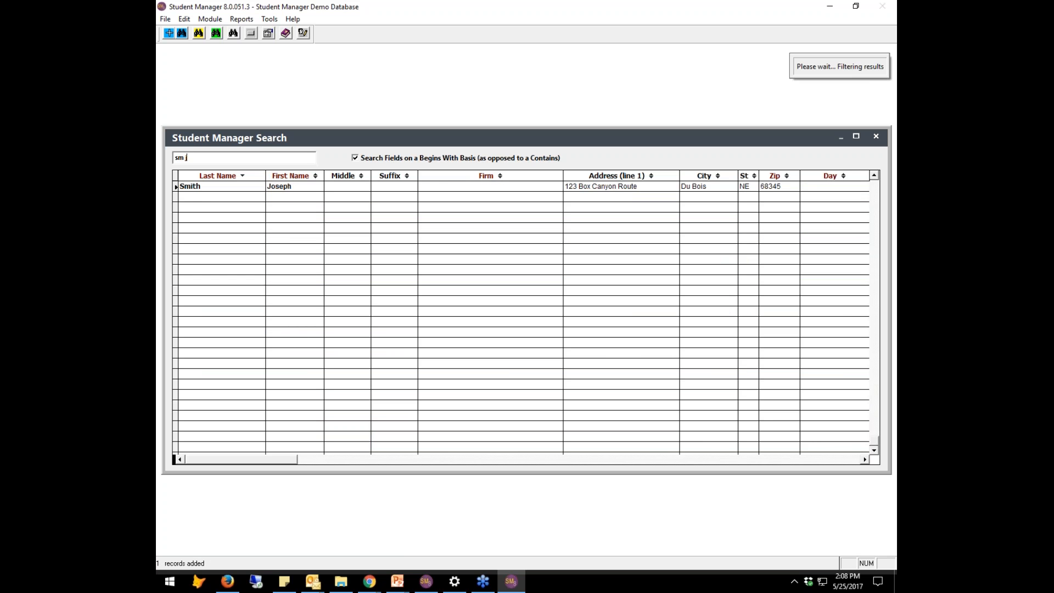
pyautogui.press('BackSpace')
pyautogui.press('BackSpace')
pyautogui.press('BackSpace')
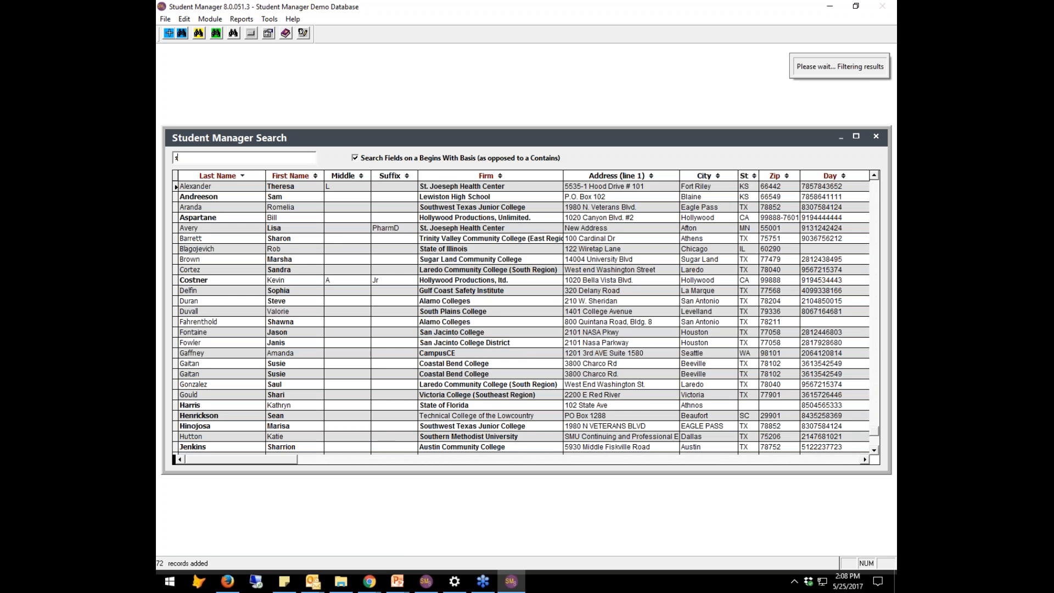
pyautogui.press('BackSpace')
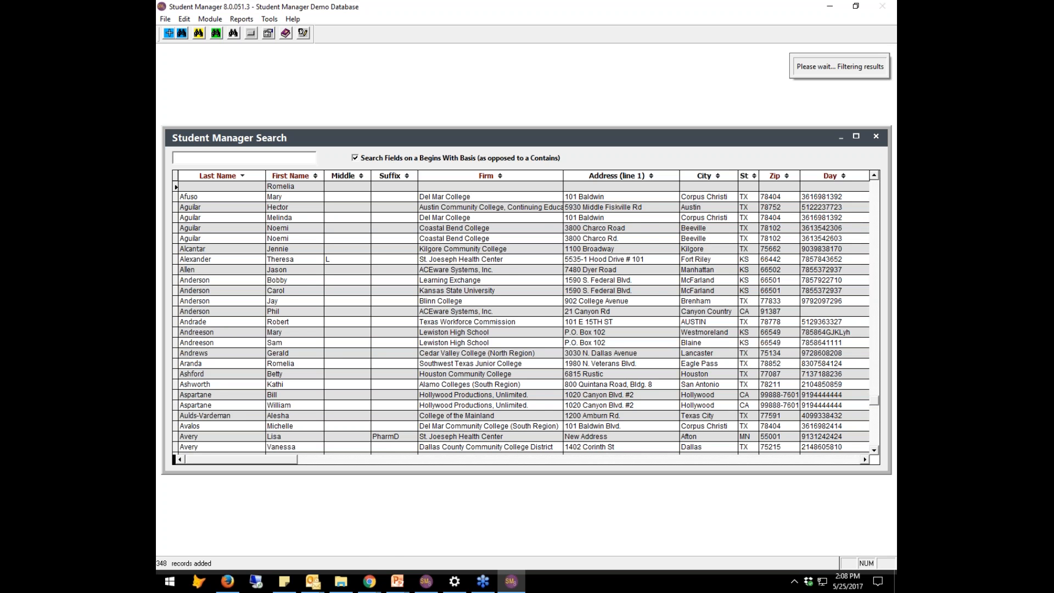
# Step: Search names for 'ha chu'
pyautogui.write('ha')
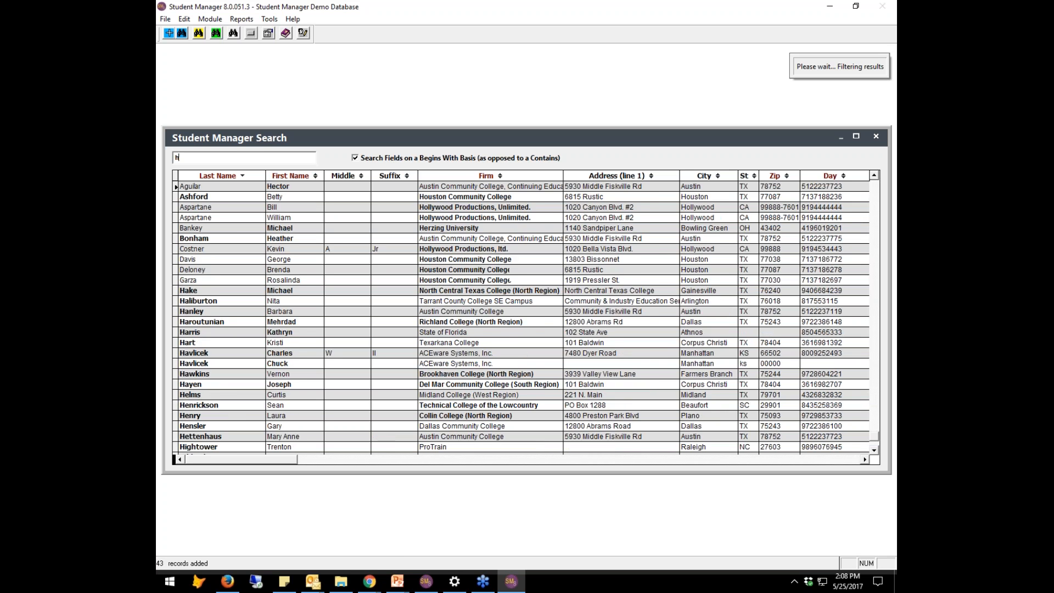
pyautogui.write(' chu')
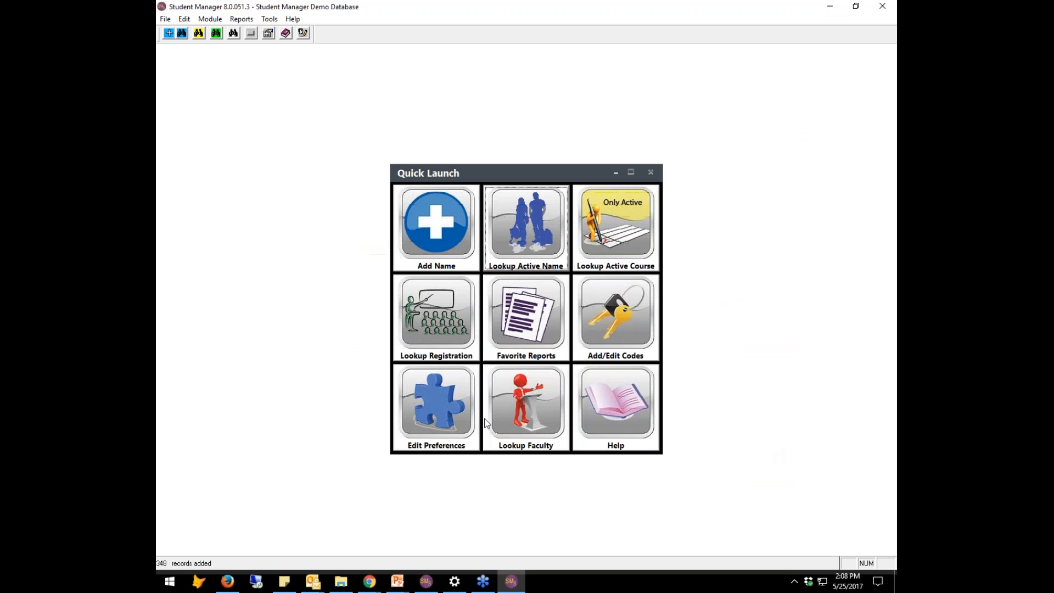
# Step: Enable Disable 1st Word Auto Search in the system preferences and save them
pyautogui.click(427, 419)
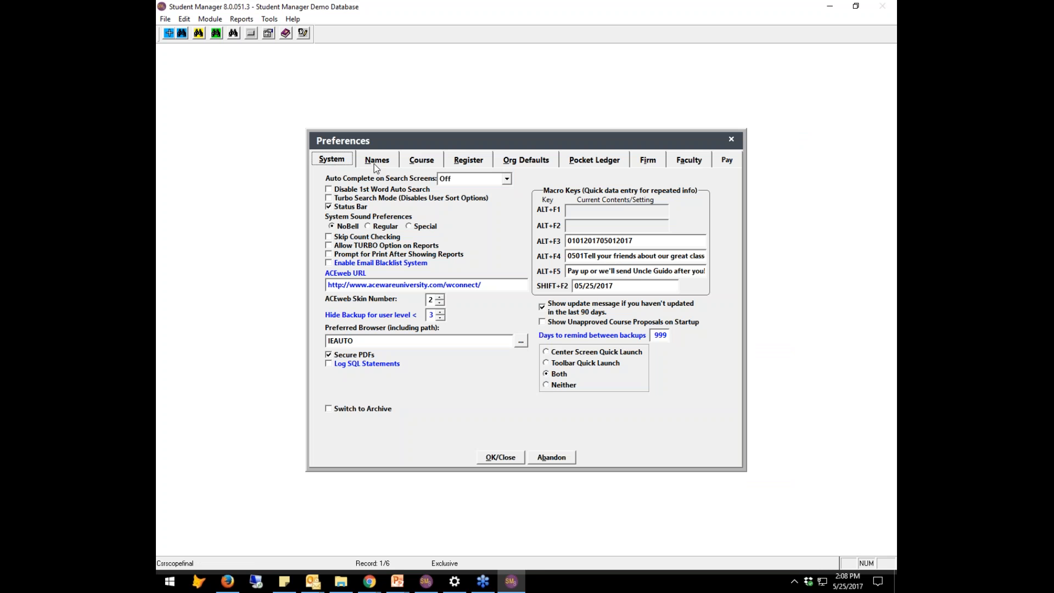
pyautogui.click(329, 190)
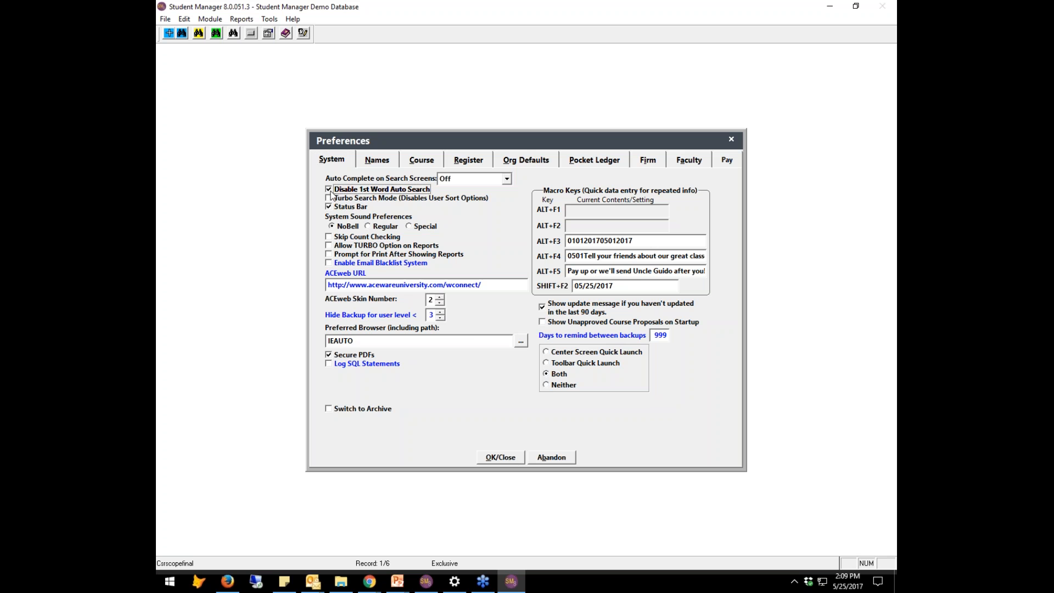
pyautogui.click(519, 456)
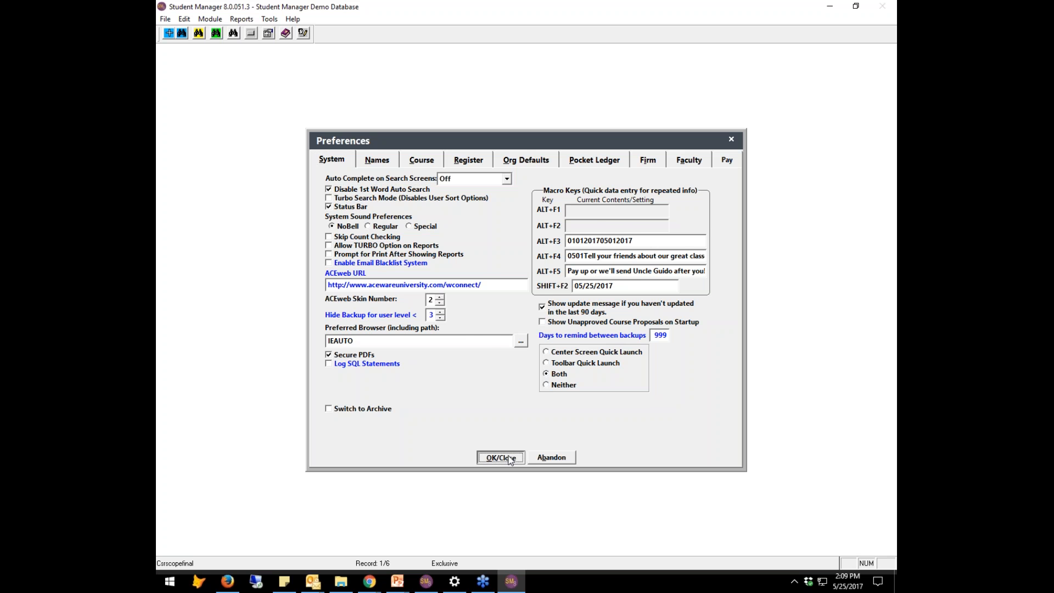
# Step: Open the active name lookup and test entering a search letter 'g' before clearing it
pyautogui.click(511, 244)
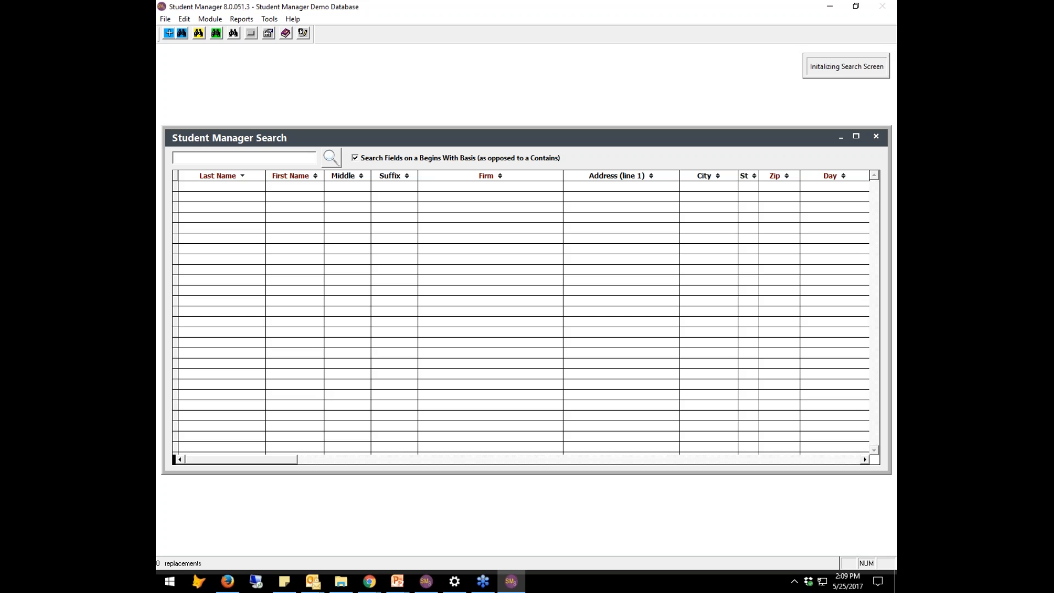
pyautogui.write('g')
pyautogui.press('BackSpace')
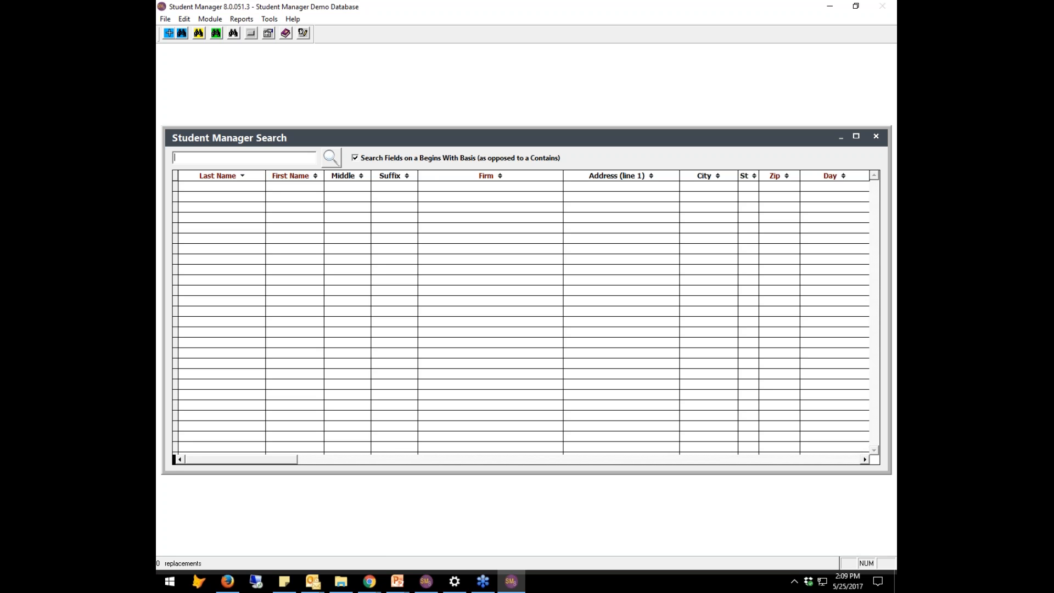
# Step: Search names for 'sm jo', then clear the search text and close the lookup and the opened record without changes
pyautogui.write('sm jo')
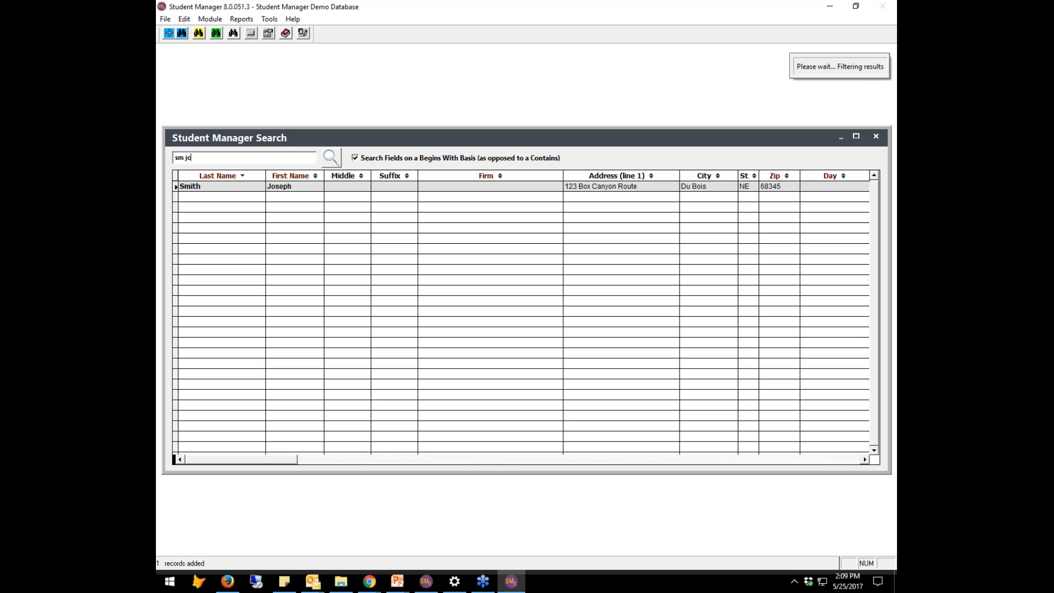
pyautogui.press('BackSpace')
pyautogui.press('BackSpace')
pyautogui.press('BackSpace')
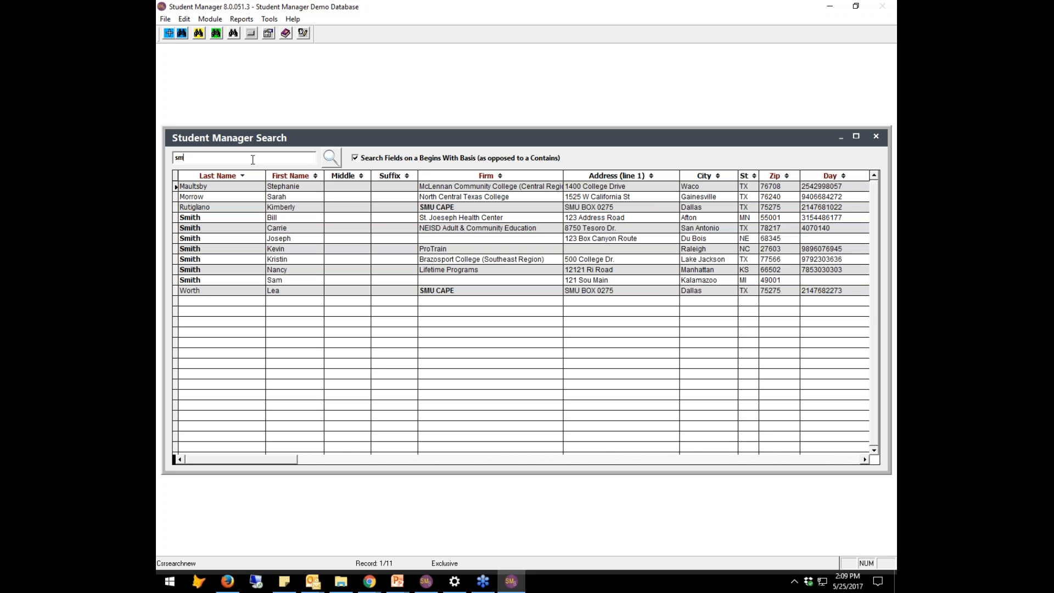
pyautogui.press('BackSpace')
pyautogui.press('BackSpace')
pyautogui.press('Escape')
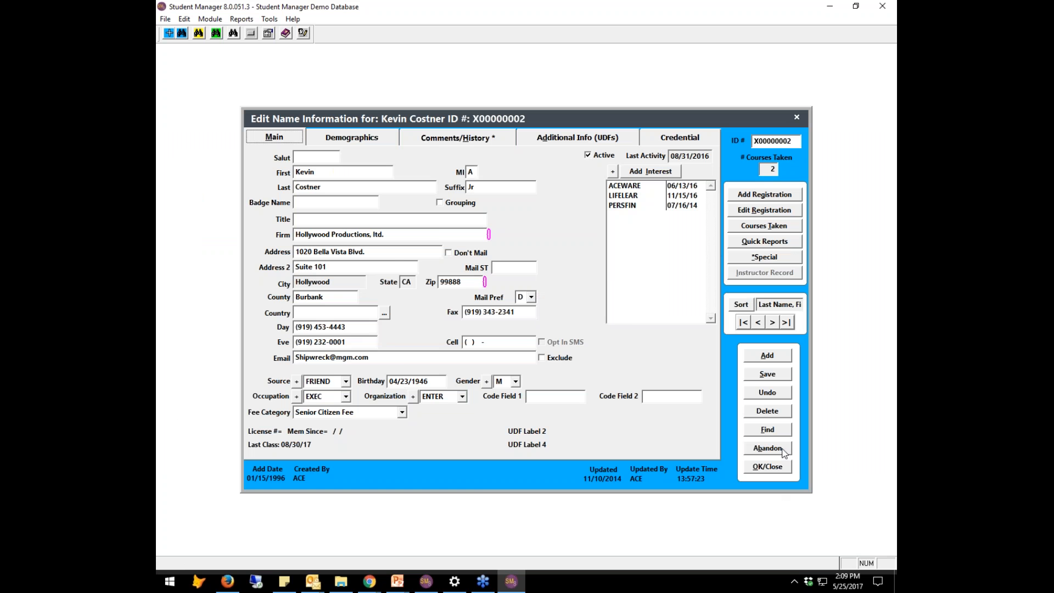
pyautogui.click(779, 444)
# Step: Turn off Disable 1st Word Auto Search in the system preferences and save them
pyautogui.click(421, 404)
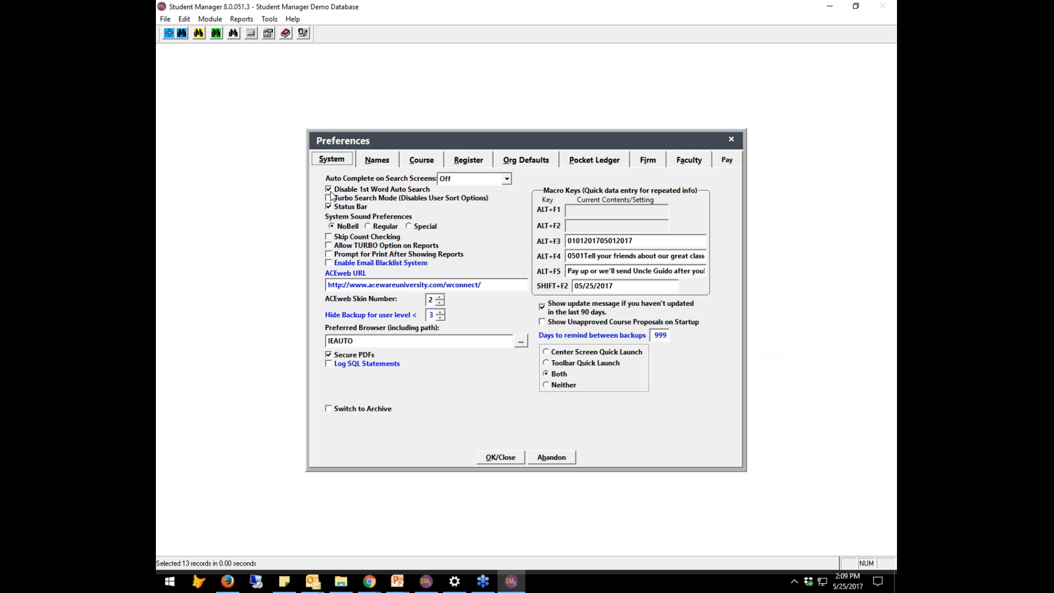
pyautogui.click(330, 189)
pyautogui.click(504, 460)
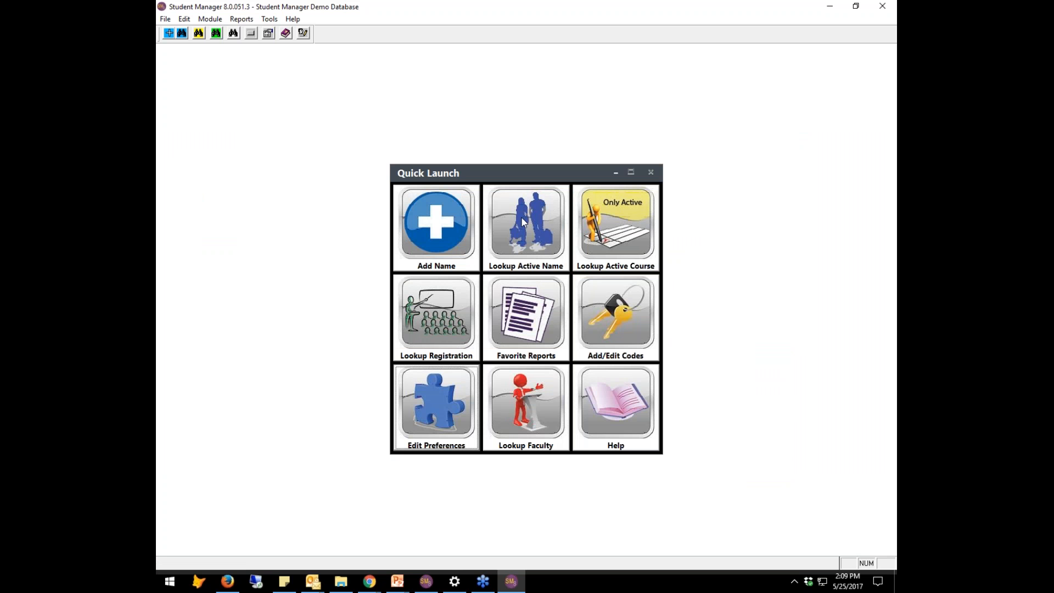
# Step: Look up active names beginning with 'hav', open the match and dismiss the special-needs notice
pyautogui.click(523, 222)
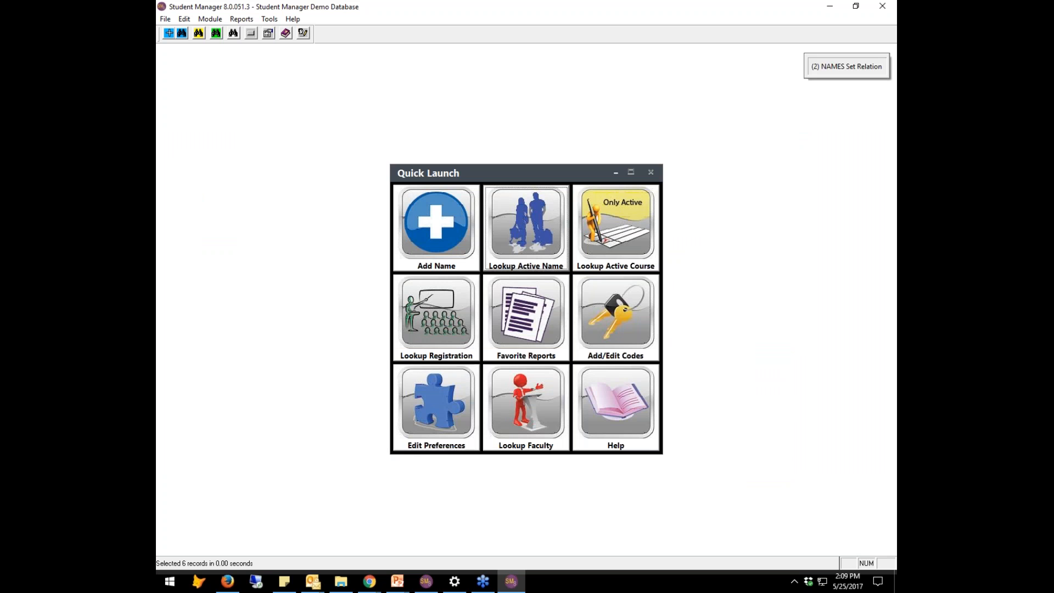
pyautogui.write('h')
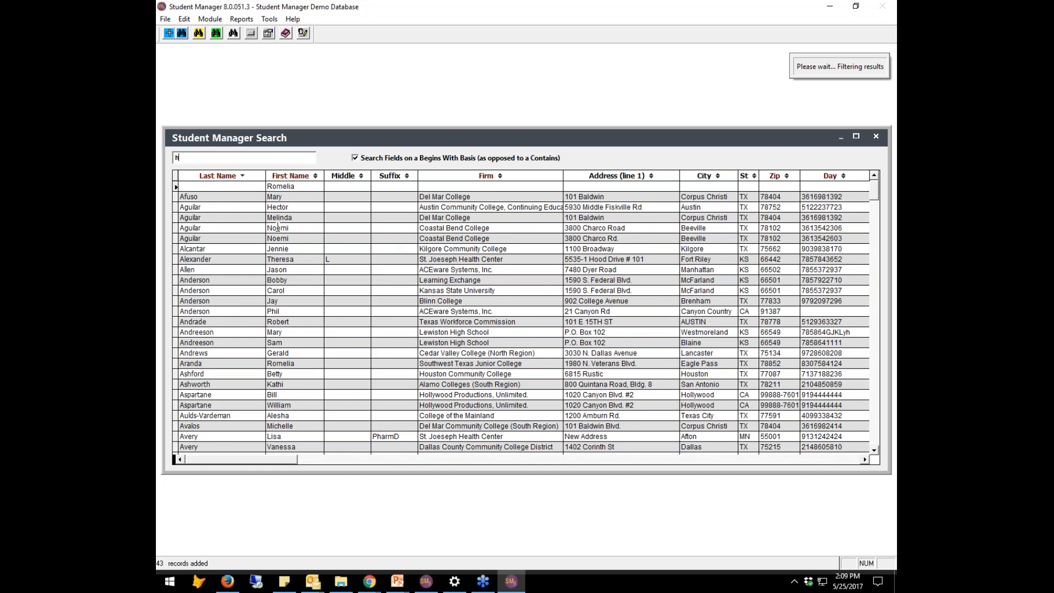
pyautogui.write('av')
pyautogui.press('Return')
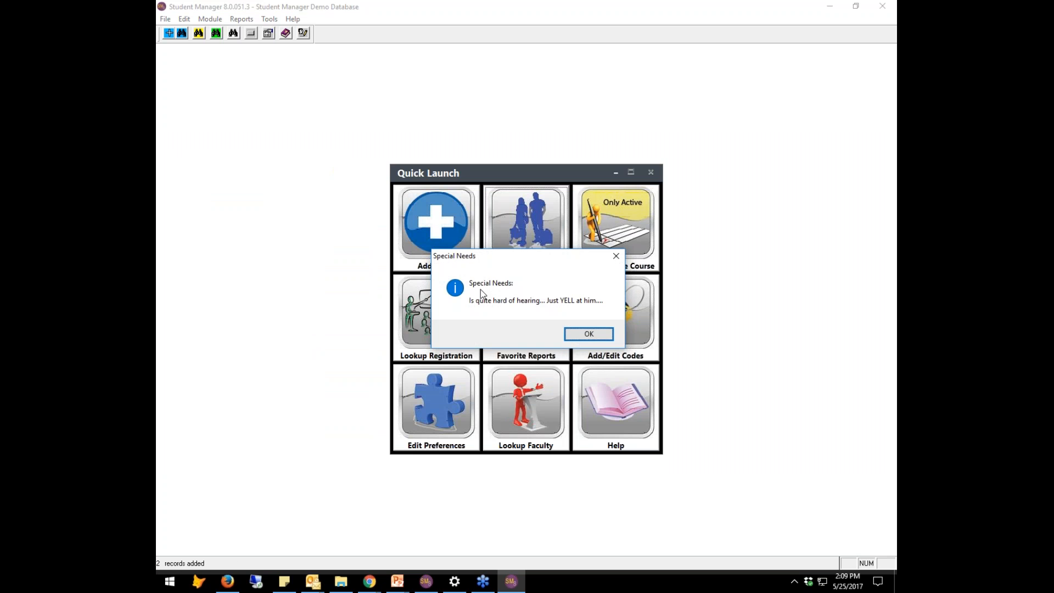
pyautogui.click(587, 335)
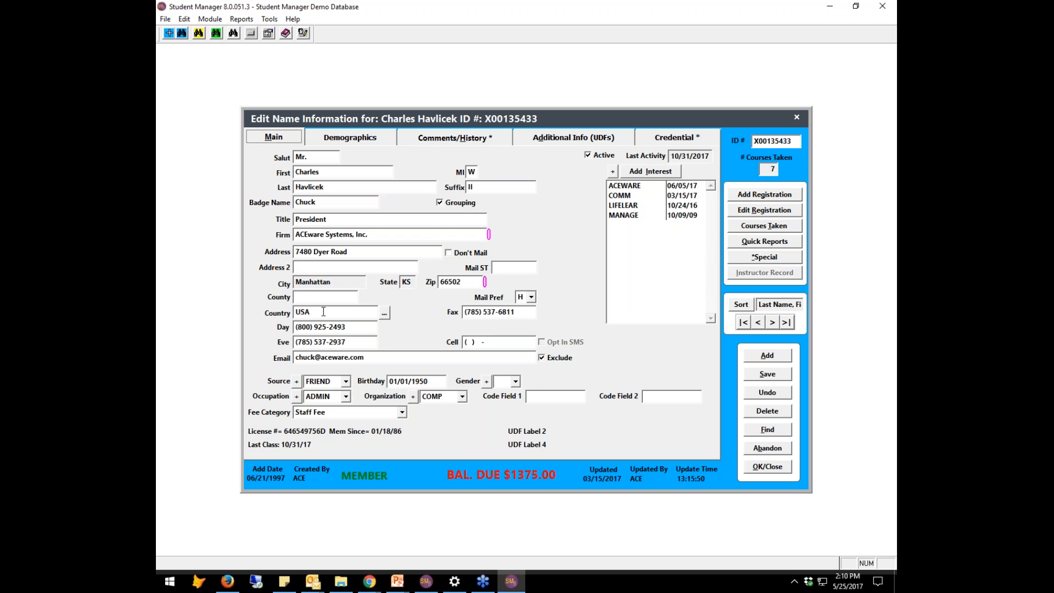
# Step: Review the opened student's Demographics and Comments/History tabs before returning to Main
pyautogui.click(301, 296)
pyautogui.click(351, 137)
pyautogui.click(425, 140)
pyautogui.click(278, 142)
# Step: Switch to the other Student Manager window, browse that student's record tabs, and switch back
pyautogui.click(427, 582)
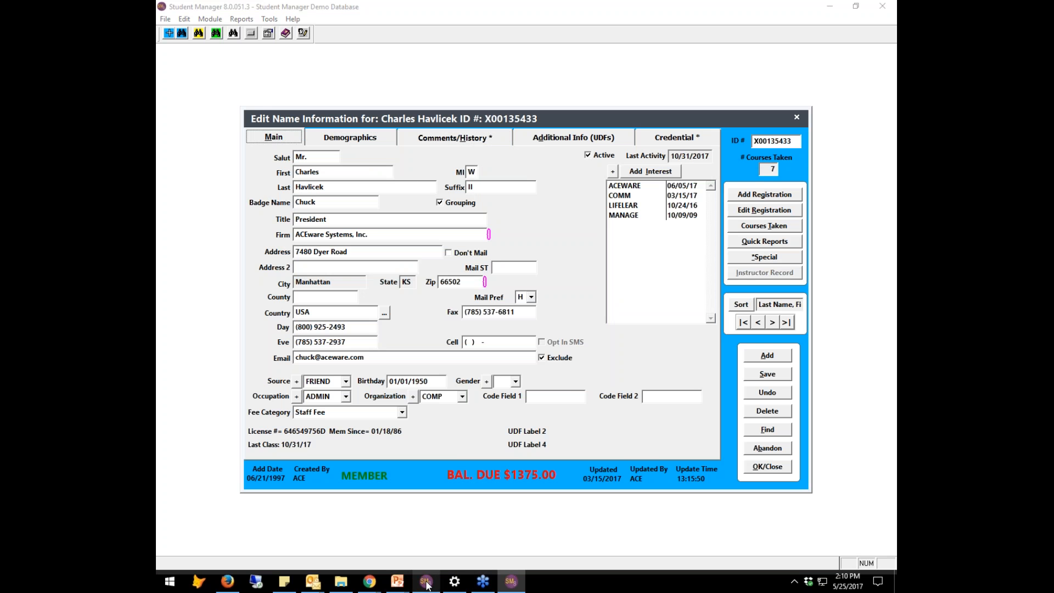
pyautogui.moveTo(570, 132); pyautogui.dragTo(382, 109)
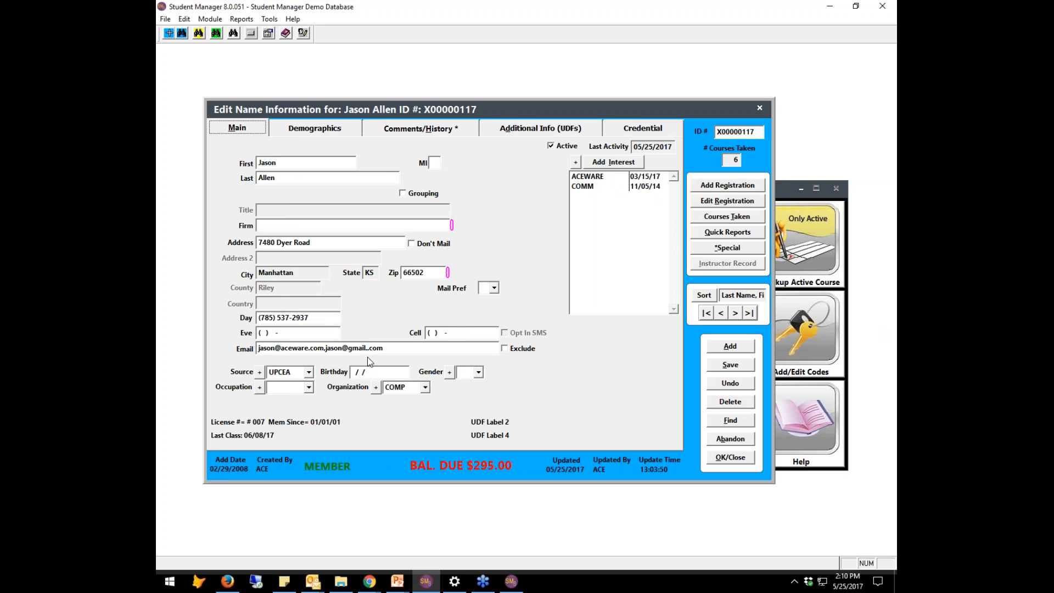
pyautogui.click(341, 132)
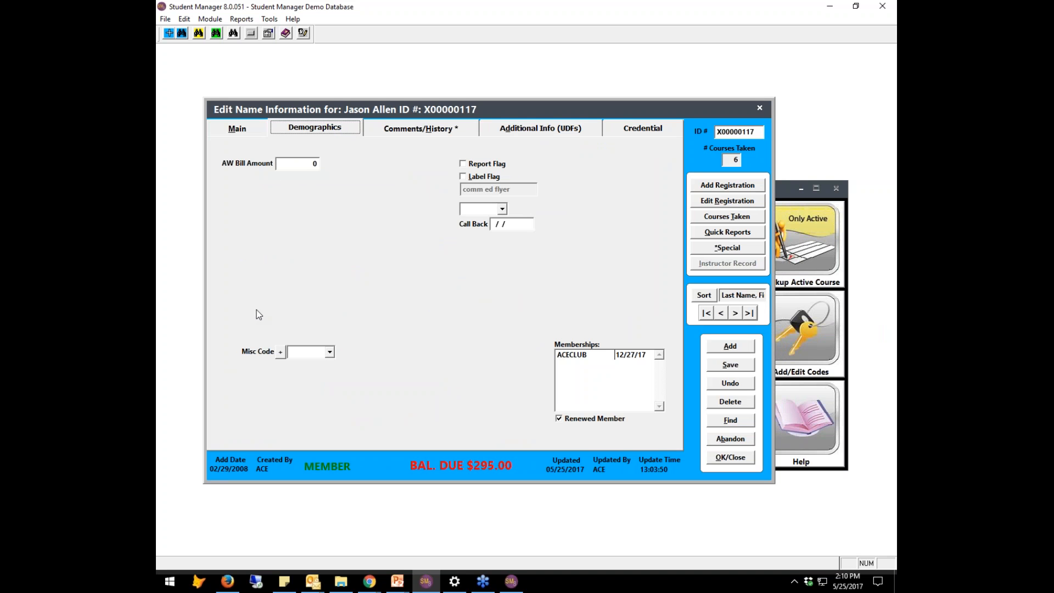
pyautogui.click(407, 129)
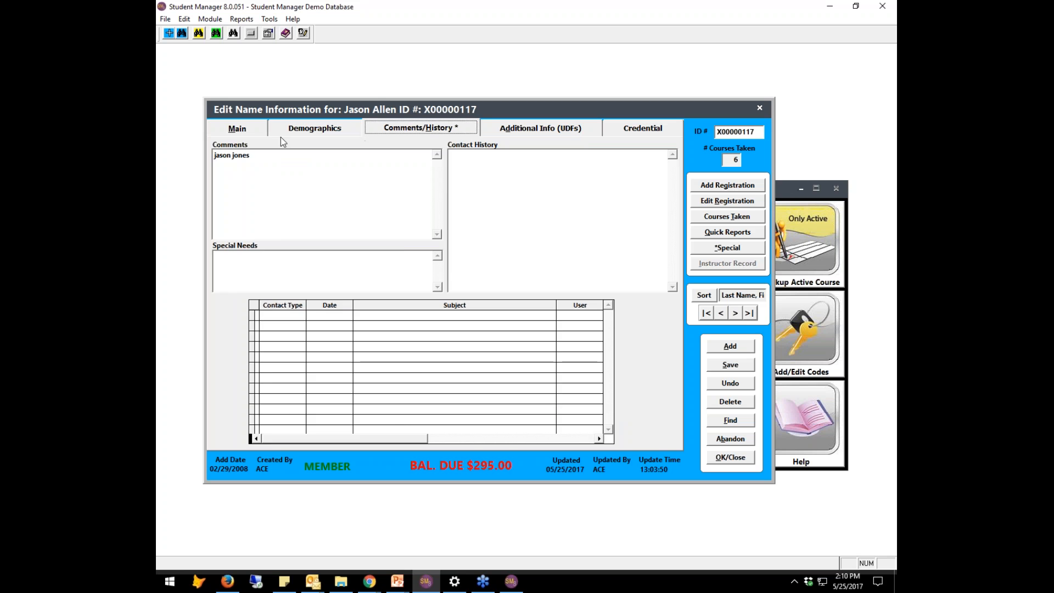
pyautogui.click(241, 129)
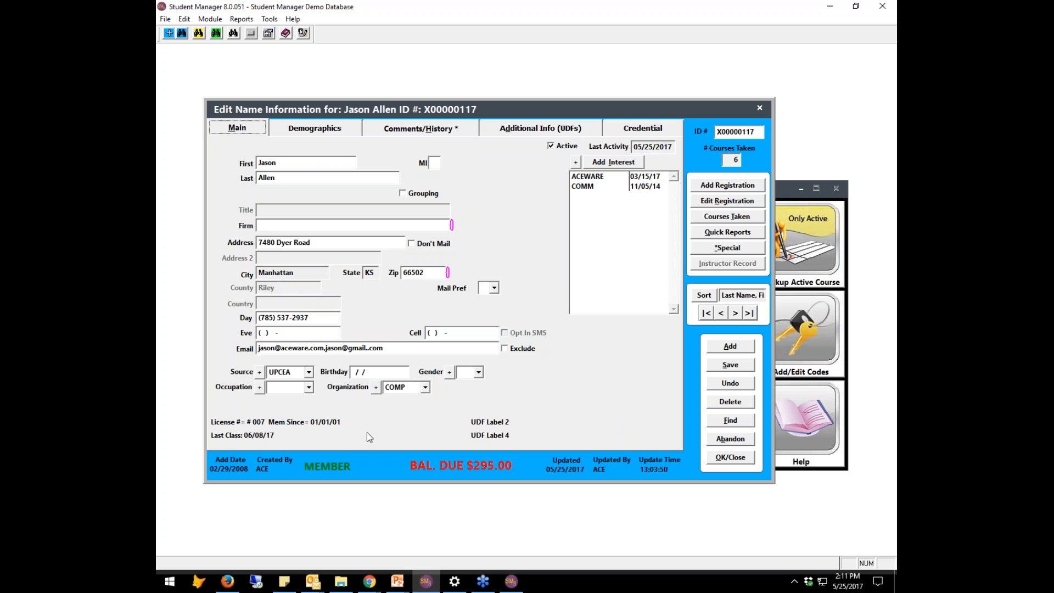
pyautogui.click(522, 585)
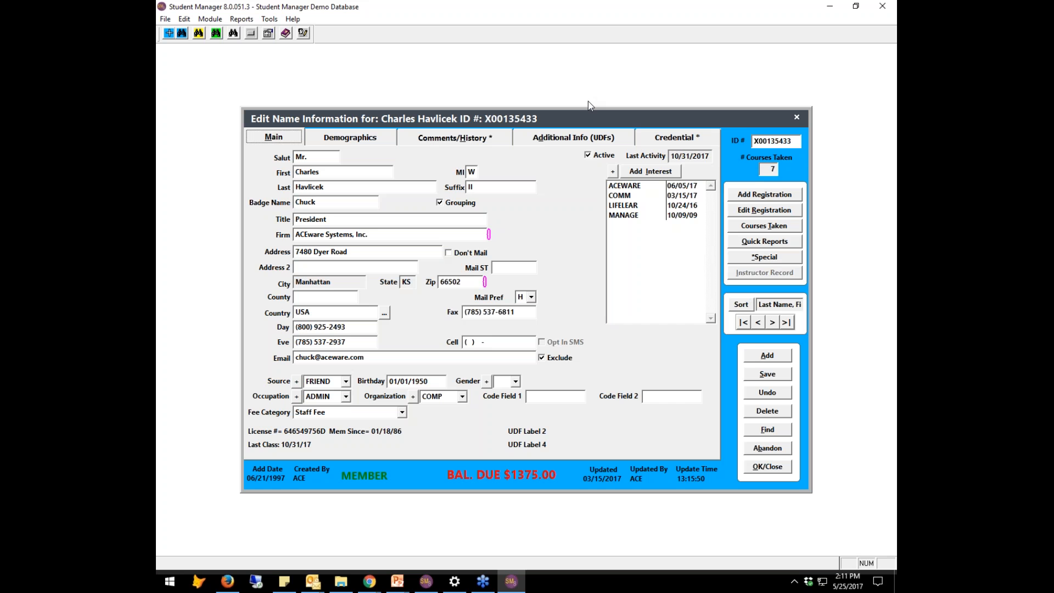
# Step: On the Demographics tab, set the callback date to 06/01/2017 and the callback user to ACE
pyautogui.moveTo(583, 115); pyautogui.dragTo(555, 95)
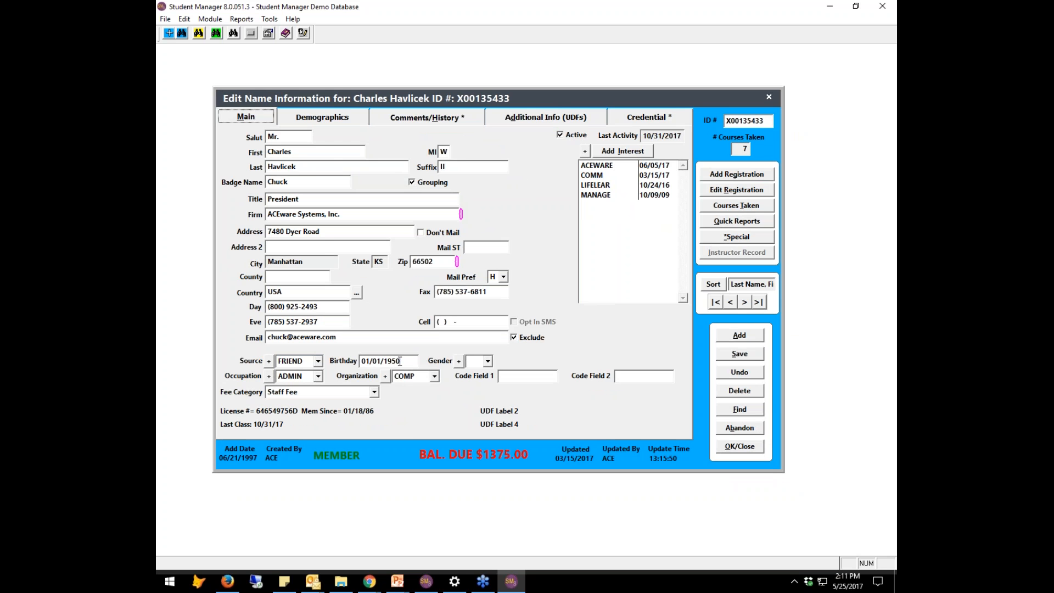
pyautogui.click(332, 124)
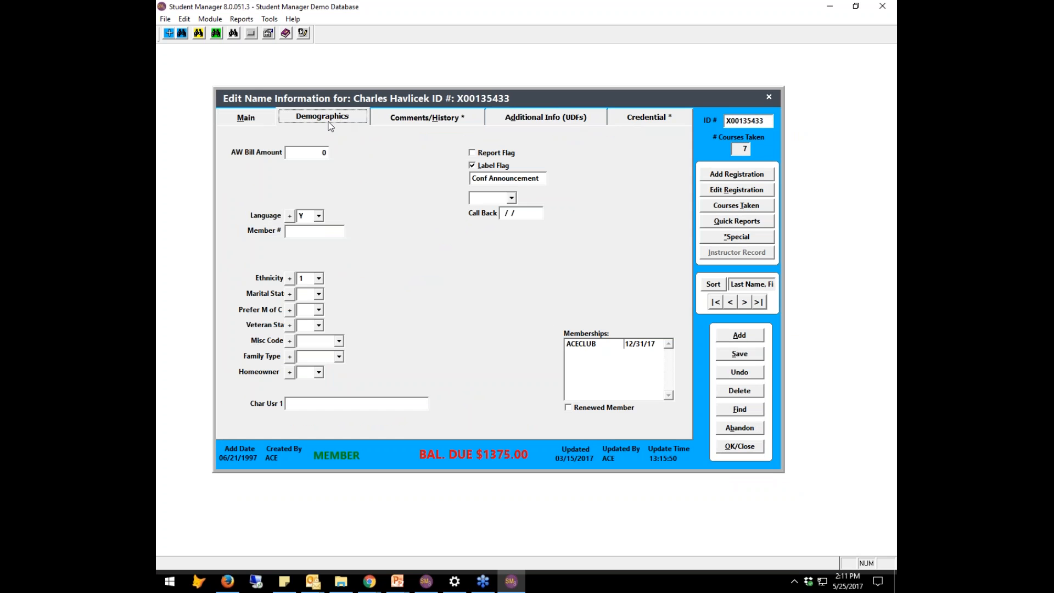
pyautogui.moveTo(519, 216)
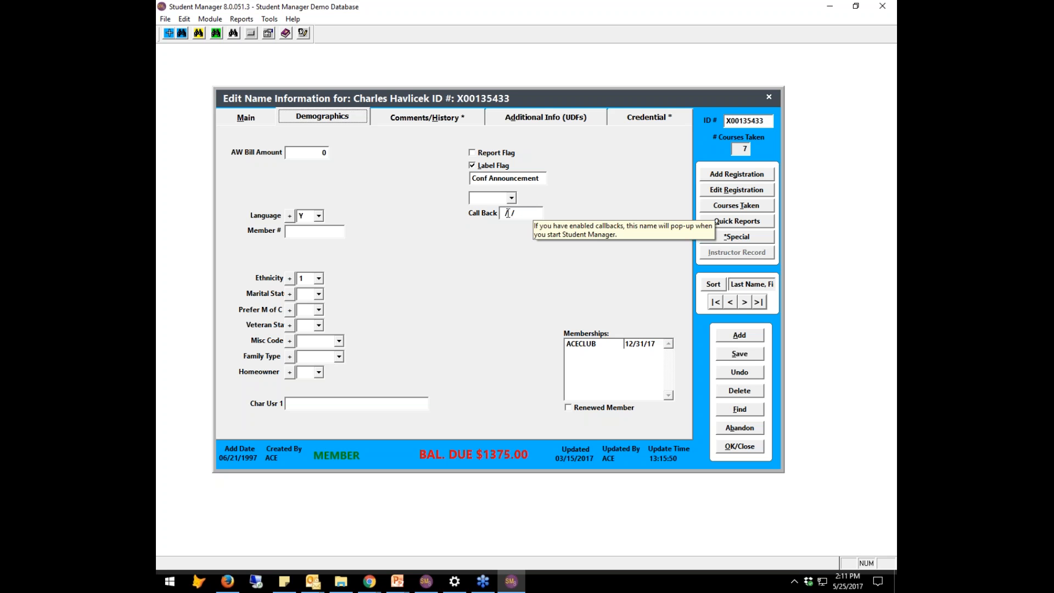
pyautogui.click(511, 198)
pyautogui.click(543, 213)
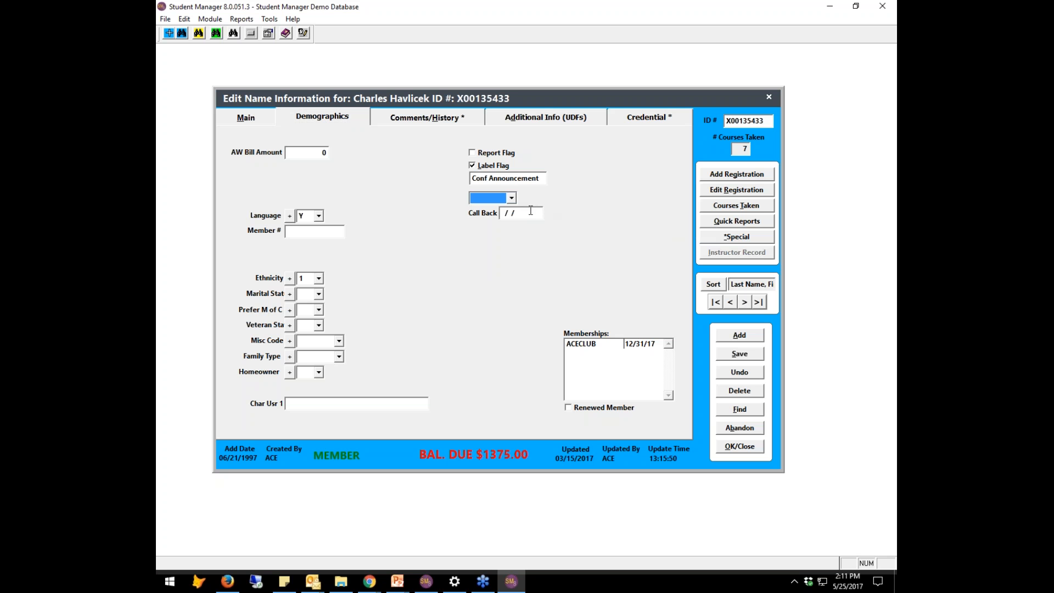
pyautogui.click(530, 212)
pyautogui.write('06/01/')
pyautogui.write('2017')
pyautogui.click(511, 198)
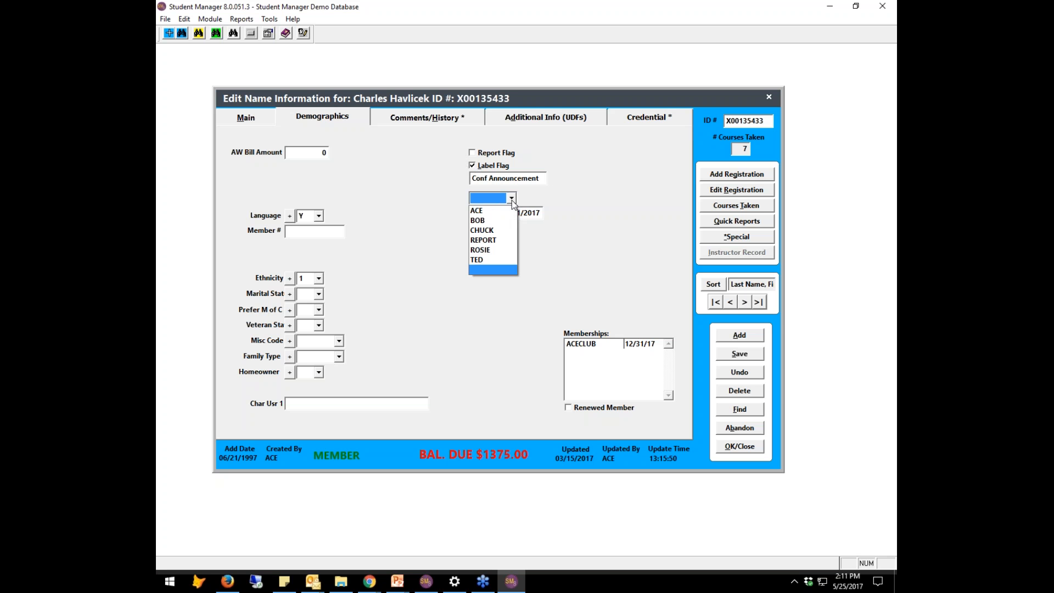
pyautogui.click(483, 209)
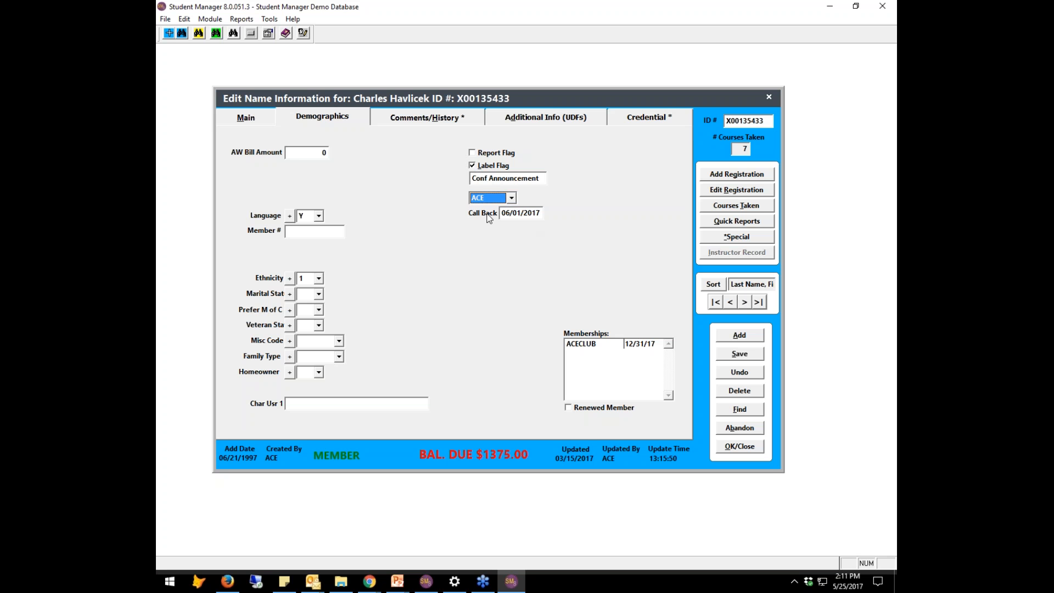
# Step: Run the Special tool's Callback function for this student
pyautogui.click(732, 237)
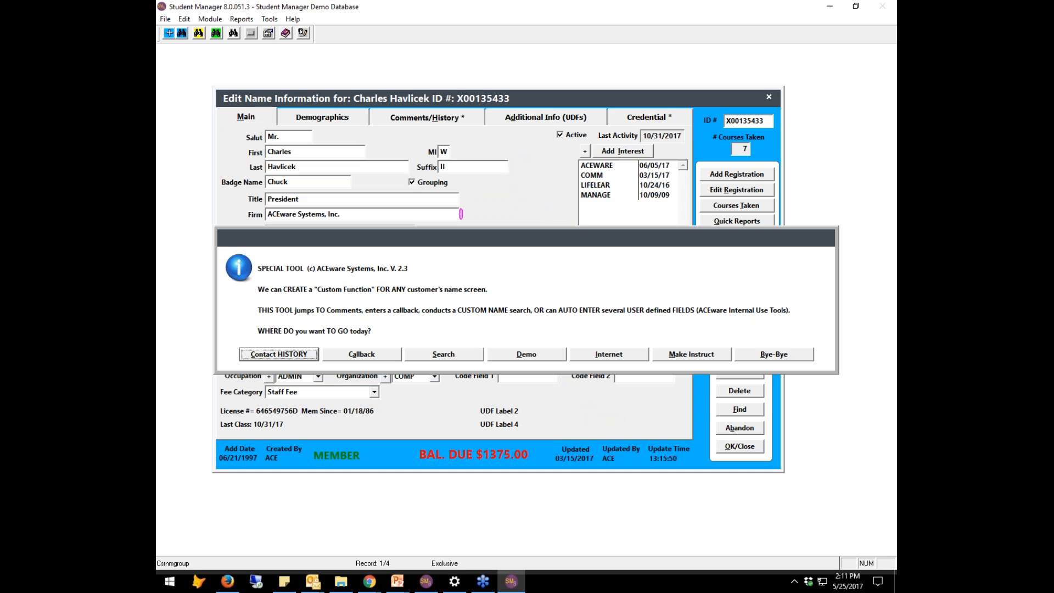
pyautogui.moveTo(556, 237)
pyautogui.mouseDown()
pyautogui.moveTo(574, 321)
pyautogui.moveTo(558, 333)
pyautogui.moveTo(549, 241)
pyautogui.mouseUp()
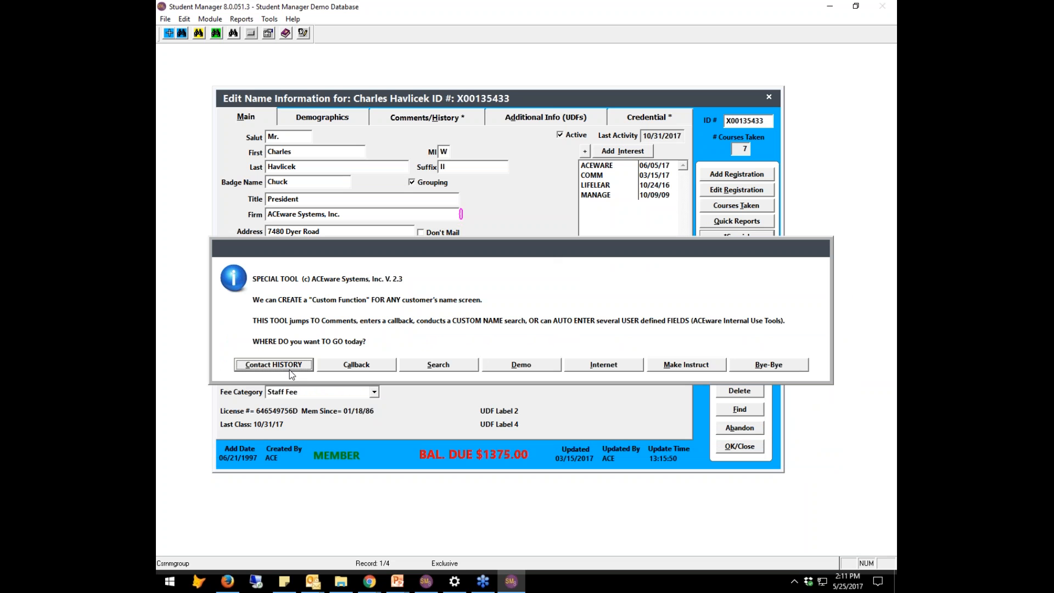
pyautogui.click(358, 365)
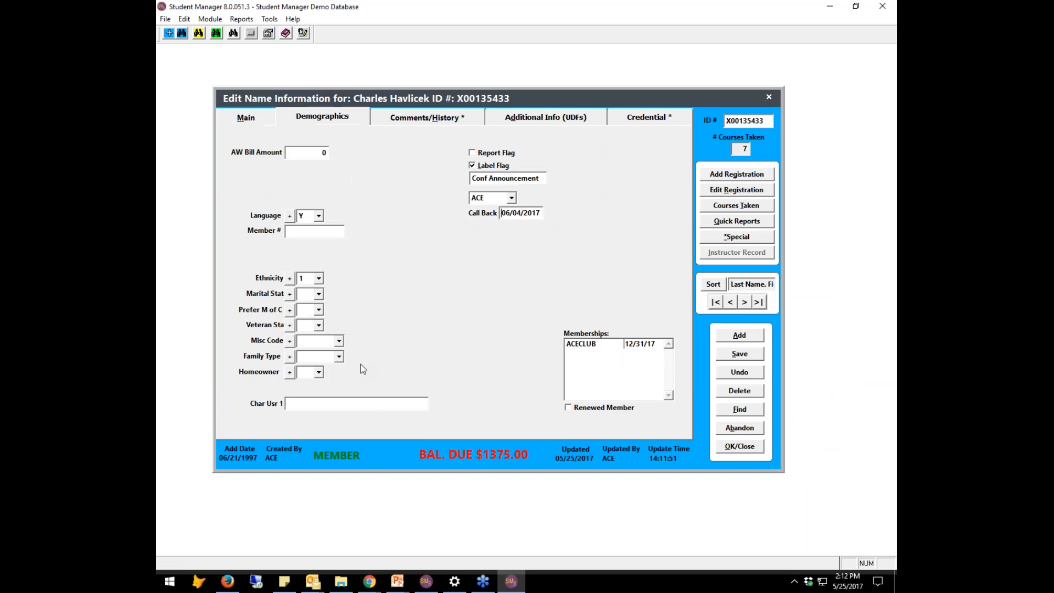
# Step: Change the callback date to 06/01/2017 and assign the callback to ROSIE
pyautogui.click(520, 212)
pyautogui.write('1')
pyautogui.click(511, 199)
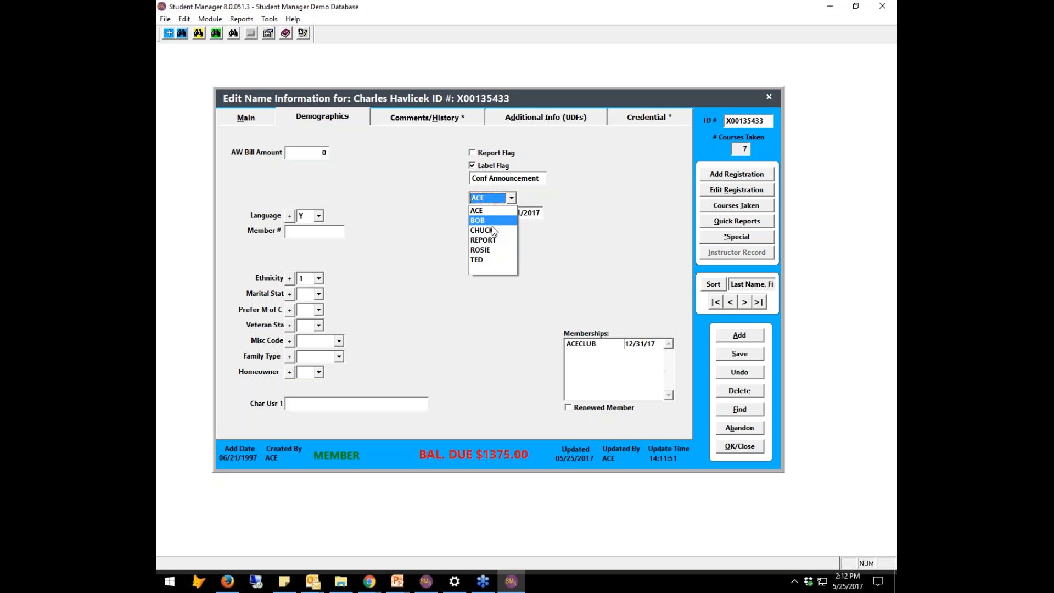
pyautogui.click(491, 250)
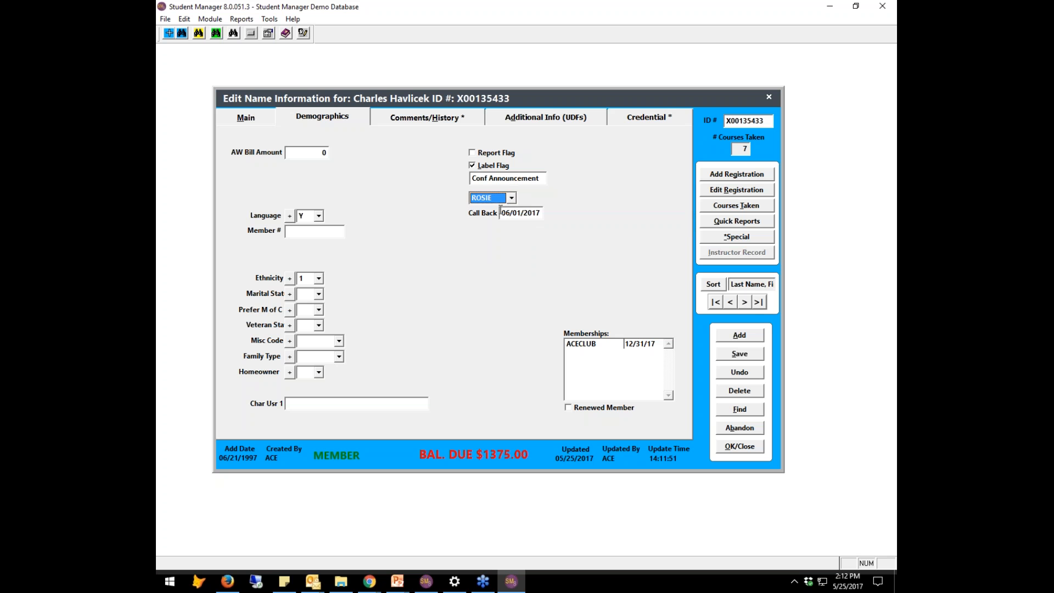
# Step: Review the comments and special needs on the Comments/History tab, then save and close the record
pyautogui.click(458, 119)
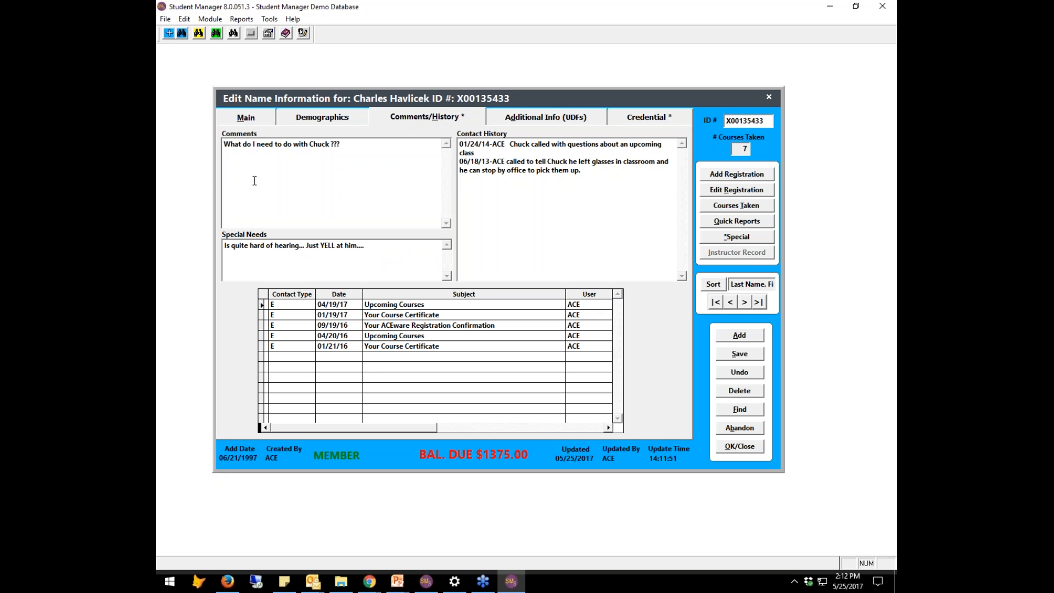
pyautogui.moveTo(297, 147)
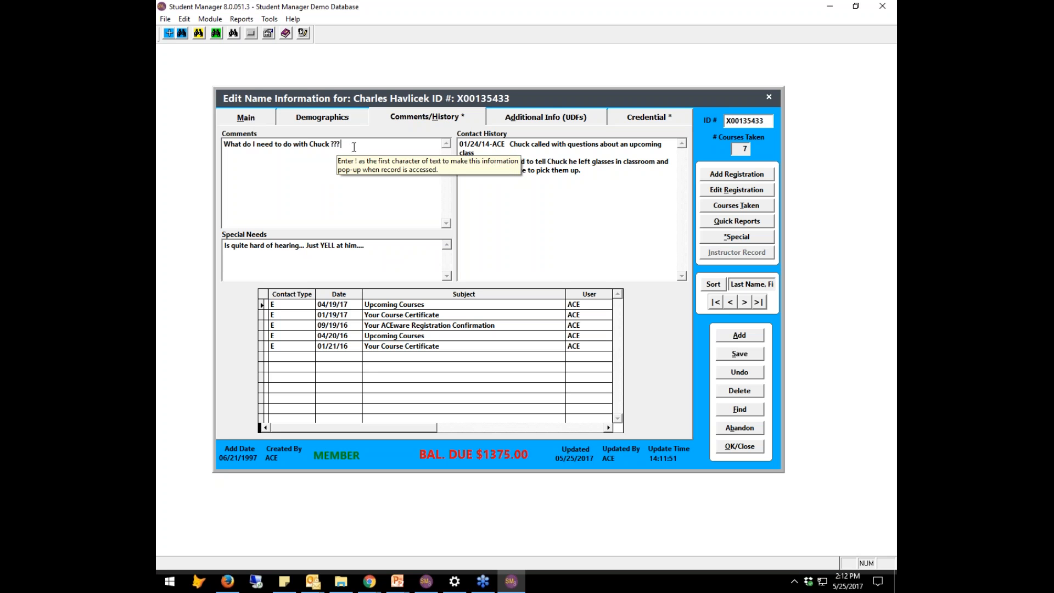
pyautogui.click(271, 119)
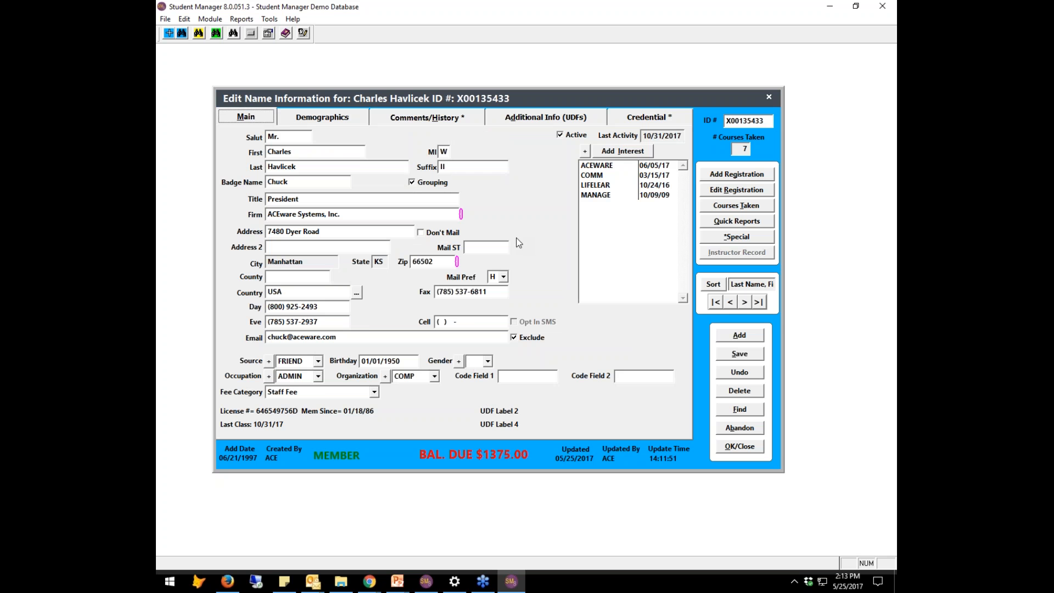
pyautogui.click(752, 449)
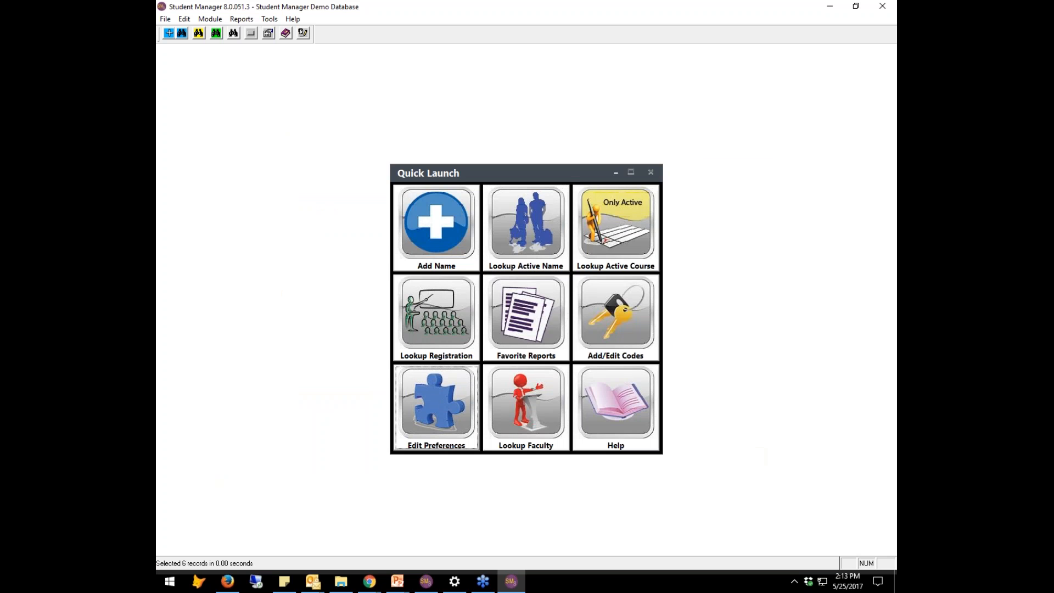
# Step: Open the Names preferences and review the default sort choices for the Names screen, leaving Last Name/First Name selected
pyautogui.click(437, 406)
pyautogui.click(377, 158)
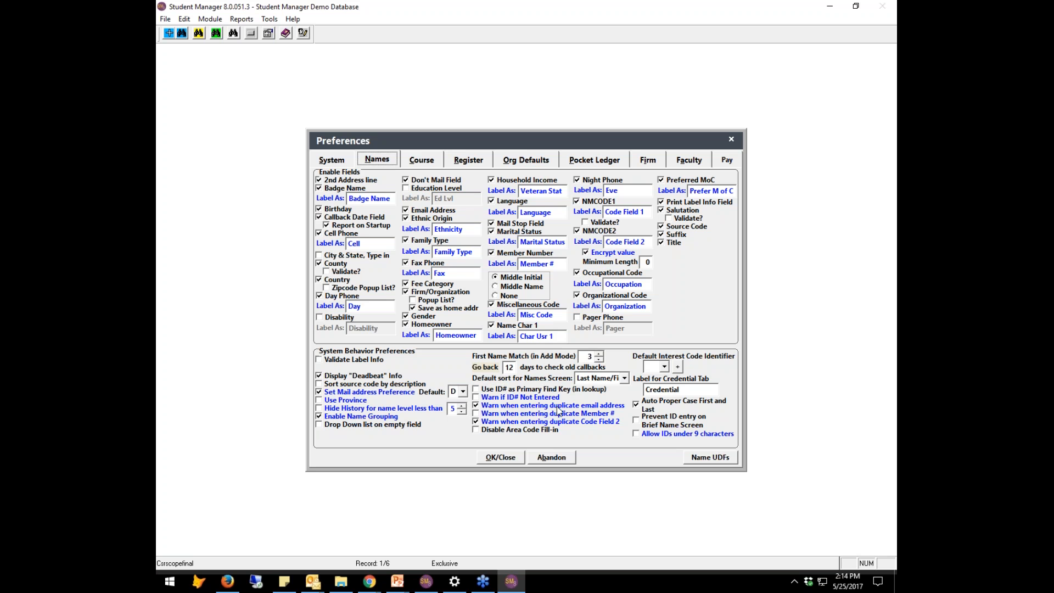
pyautogui.click(624, 379)
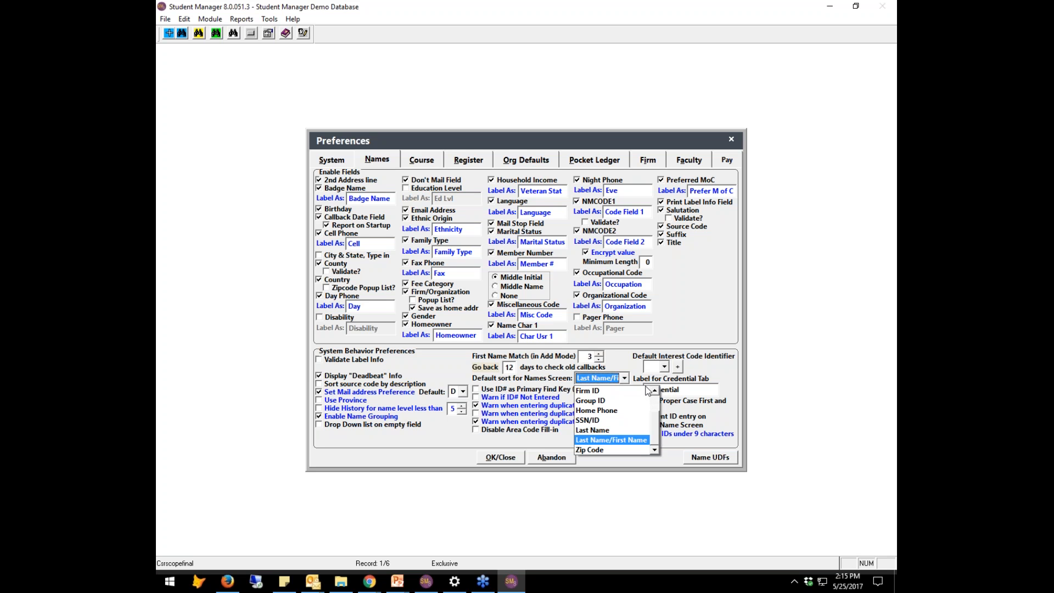
pyautogui.click(624, 379)
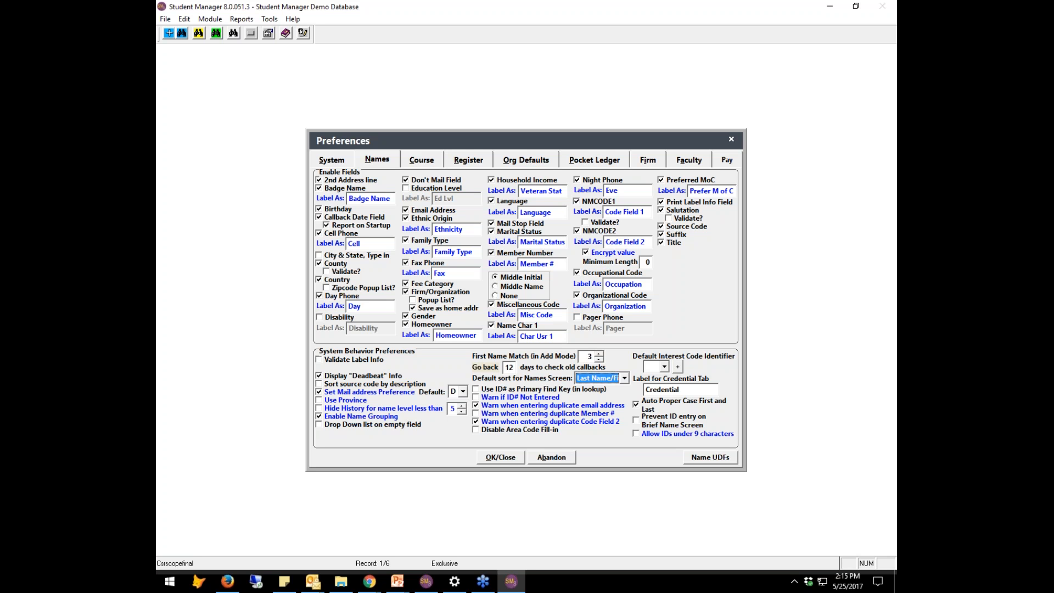
pyautogui.press('Down')
pyautogui.click(624, 378)
pyautogui.moveTo(655, 422); pyautogui.dragTo(659, 397)
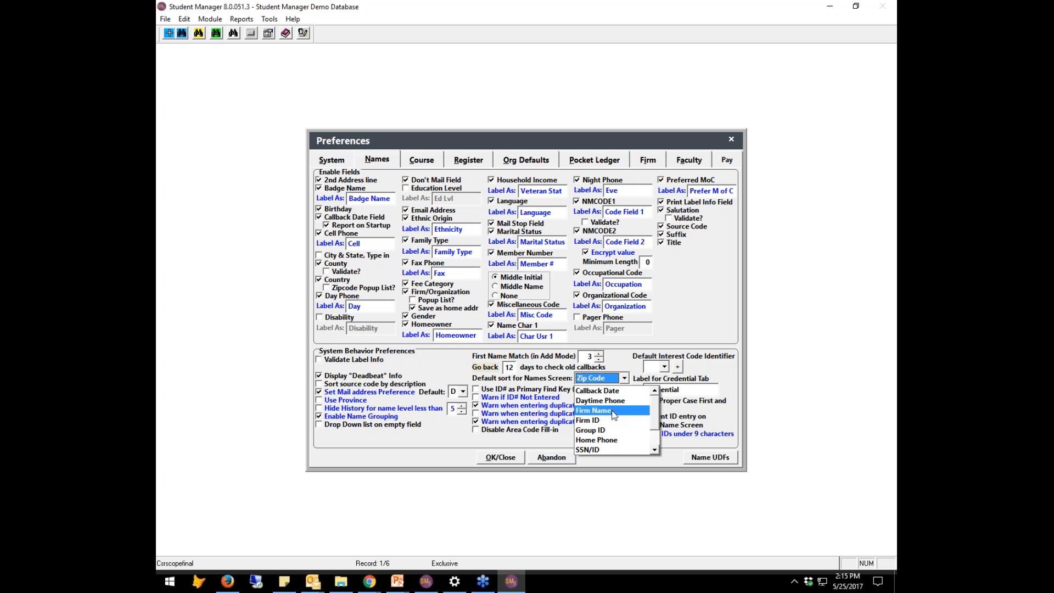
pyautogui.scroll(-2, 657, 424)
pyautogui.click(609, 442)
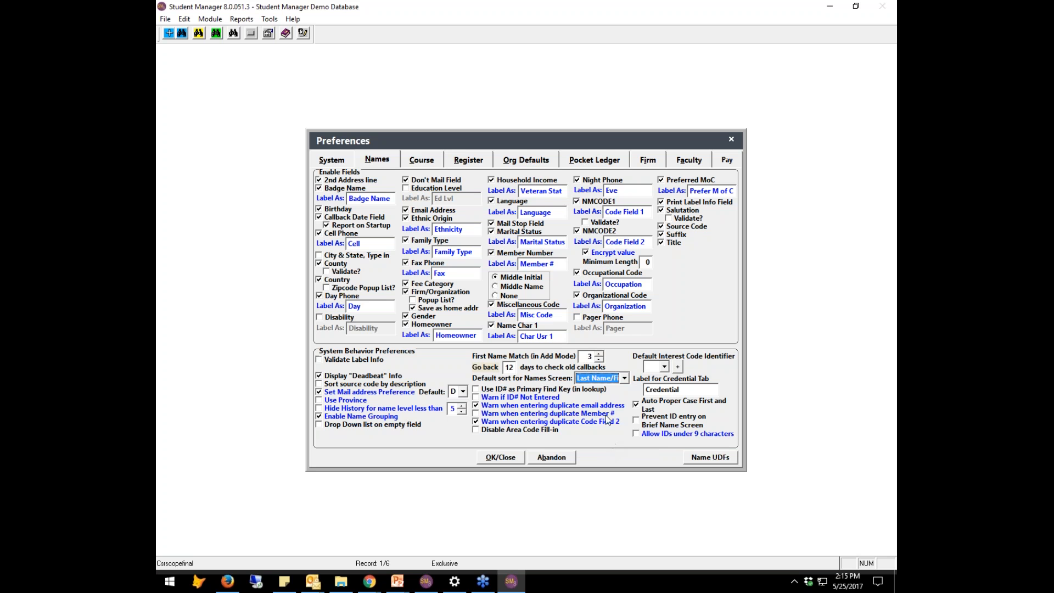
# Step: Review the default sort choices for the Names screen and the Org Defaults settings, then close Preferences without changes
pyautogui.click(625, 378)
pyautogui.scroll(1, 657, 423)
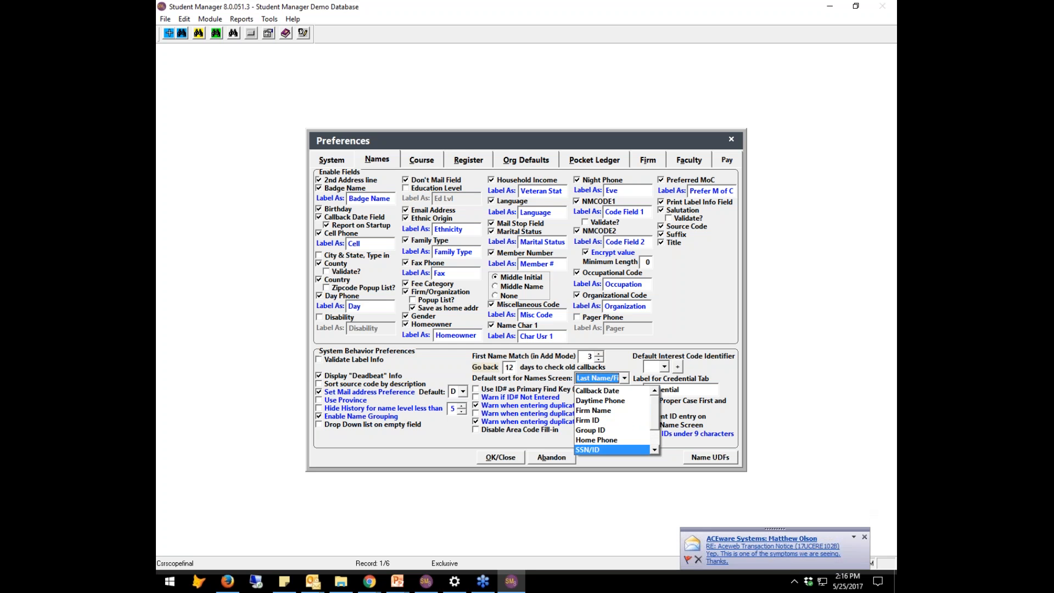
pyautogui.click(818, 488)
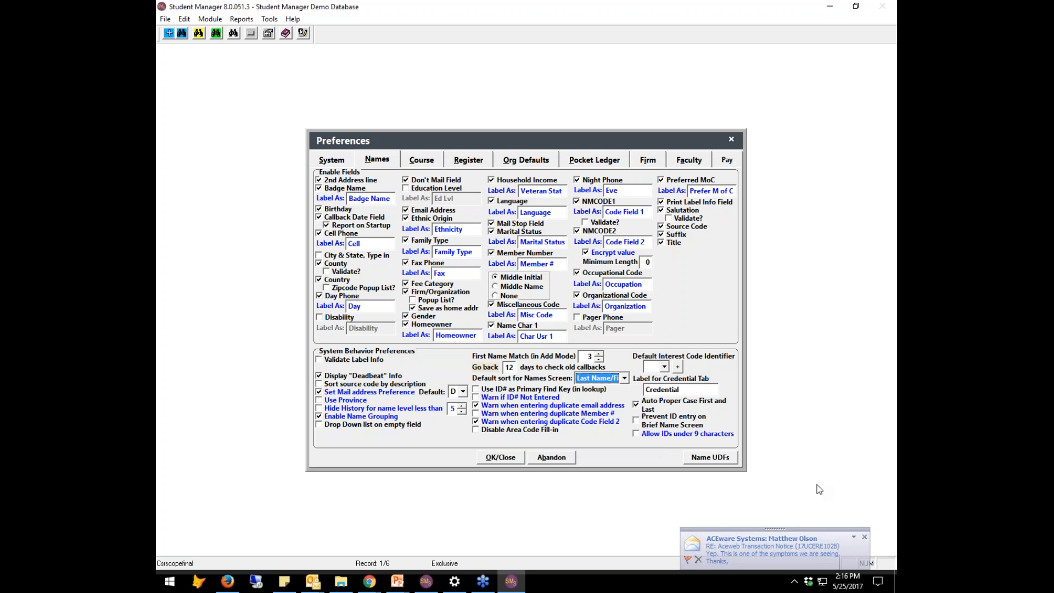
pyautogui.click(865, 537)
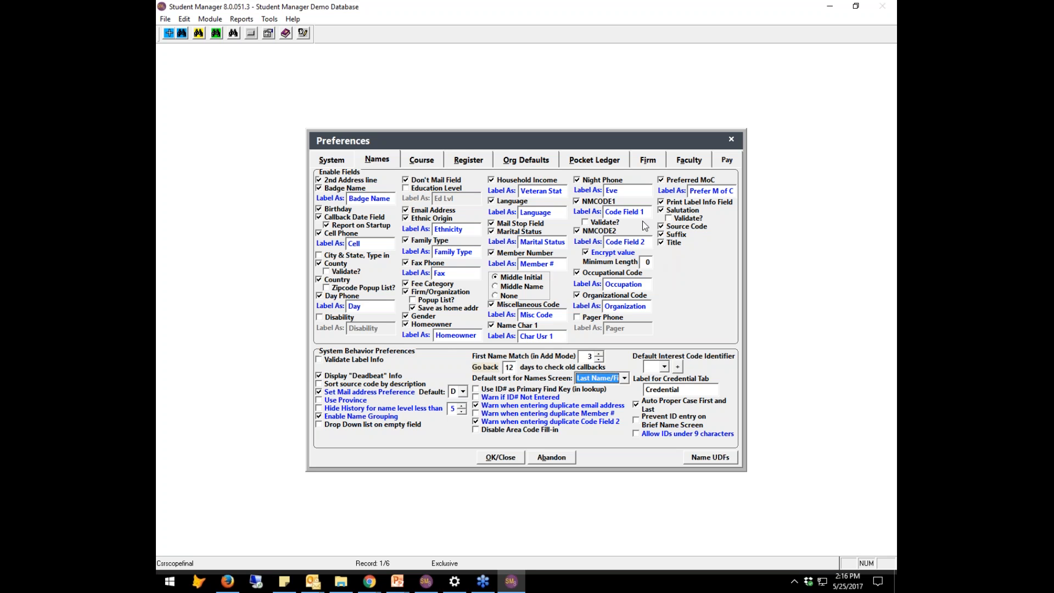
pyautogui.click(531, 163)
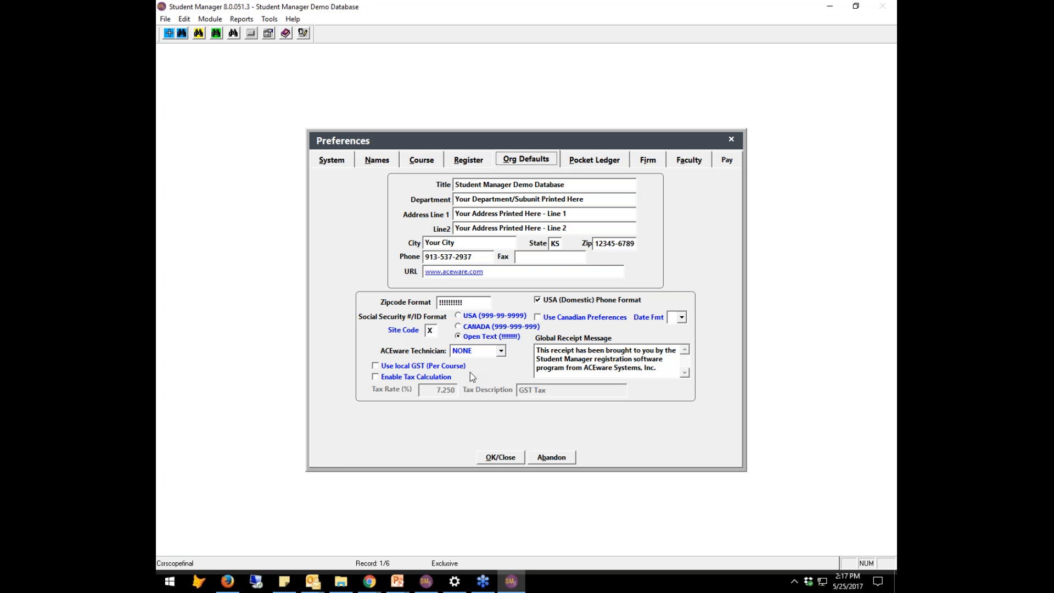
pyautogui.click(501, 457)
# Step: Open a student's name record from Quick Launch and copy its ID number
pyautogui.click(532, 256)
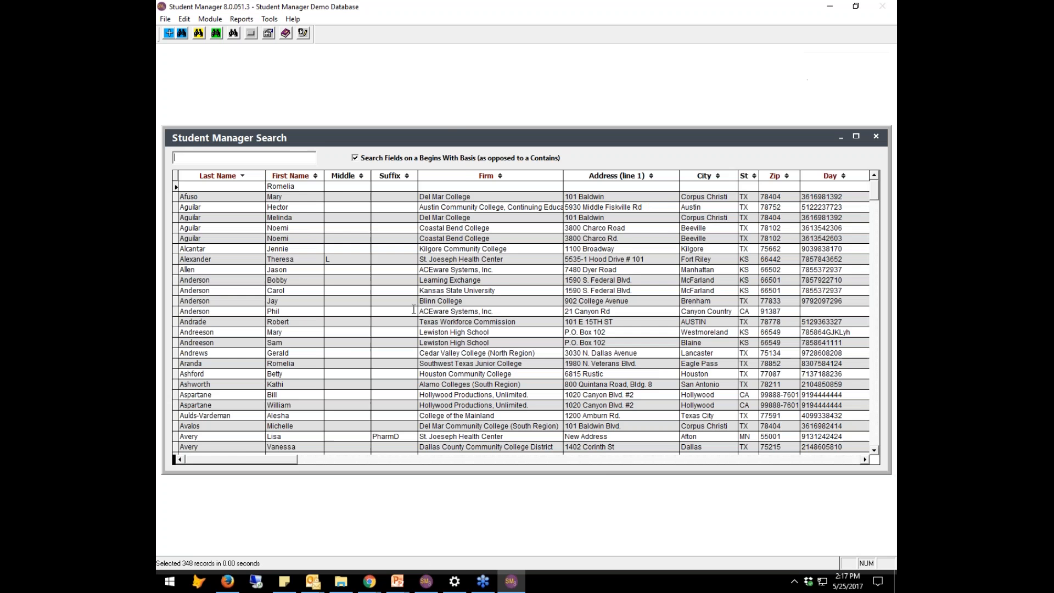
pyautogui.doubleClick(396, 311)
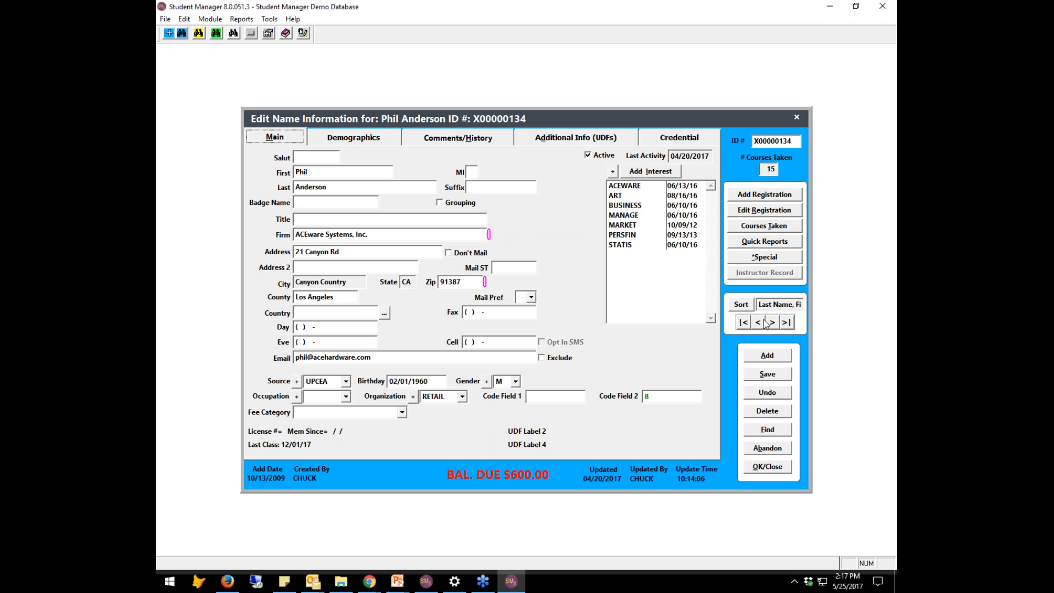
pyautogui.click(794, 142)
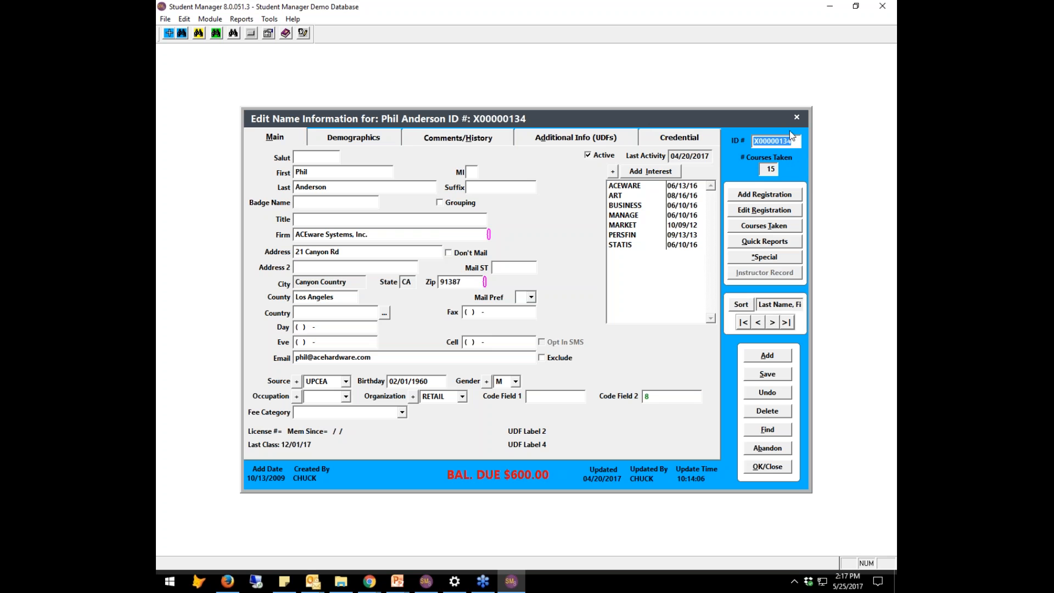
pyautogui.rightClick(776, 142)
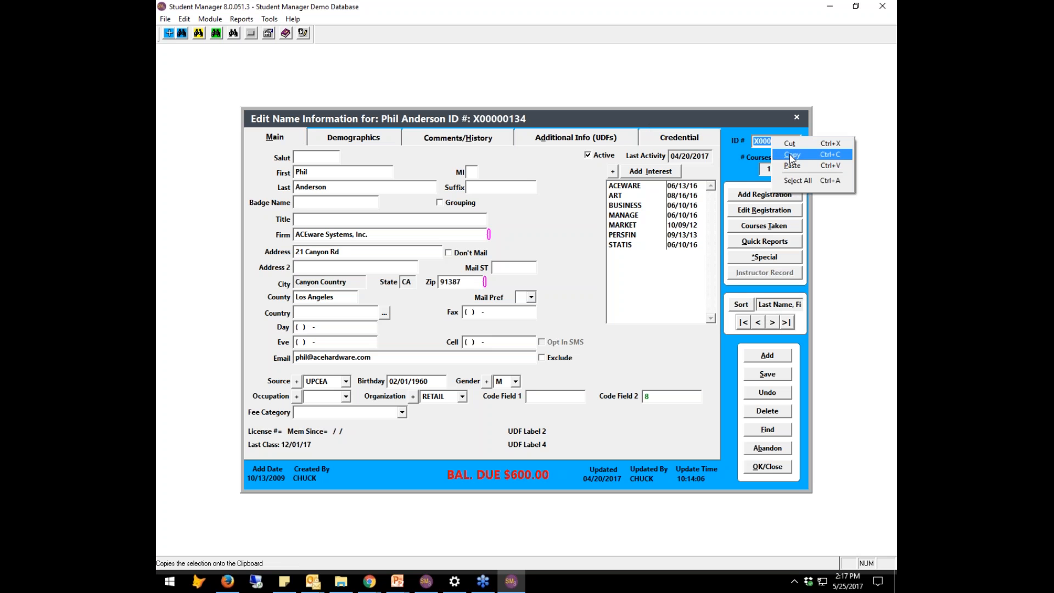
pyautogui.click(792, 155)
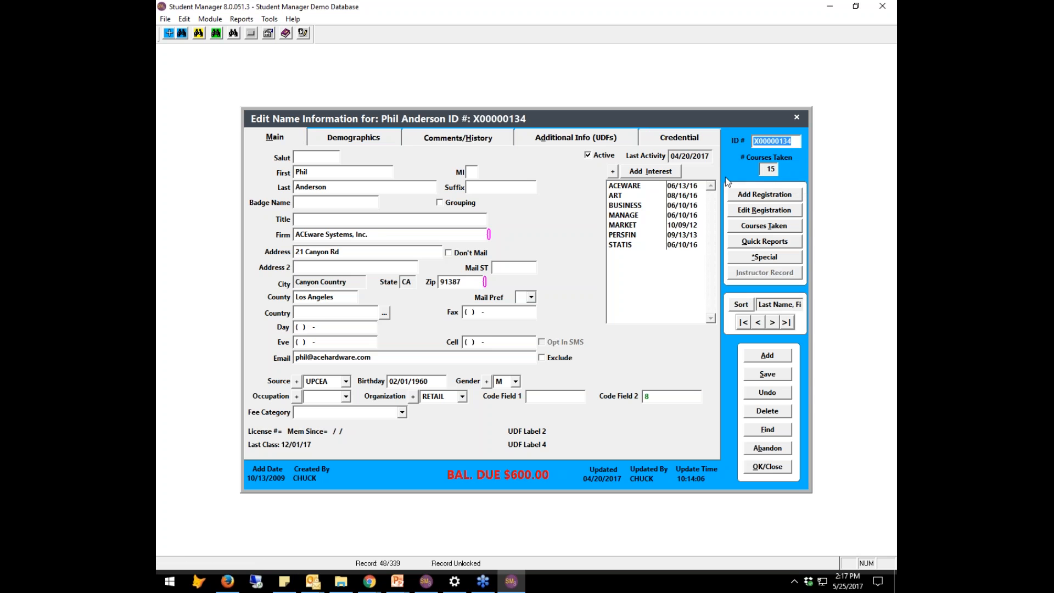
# Step: Try to paste over the next record's ID and then clear the ID field, dismissing the error
pyautogui.click(771, 322)
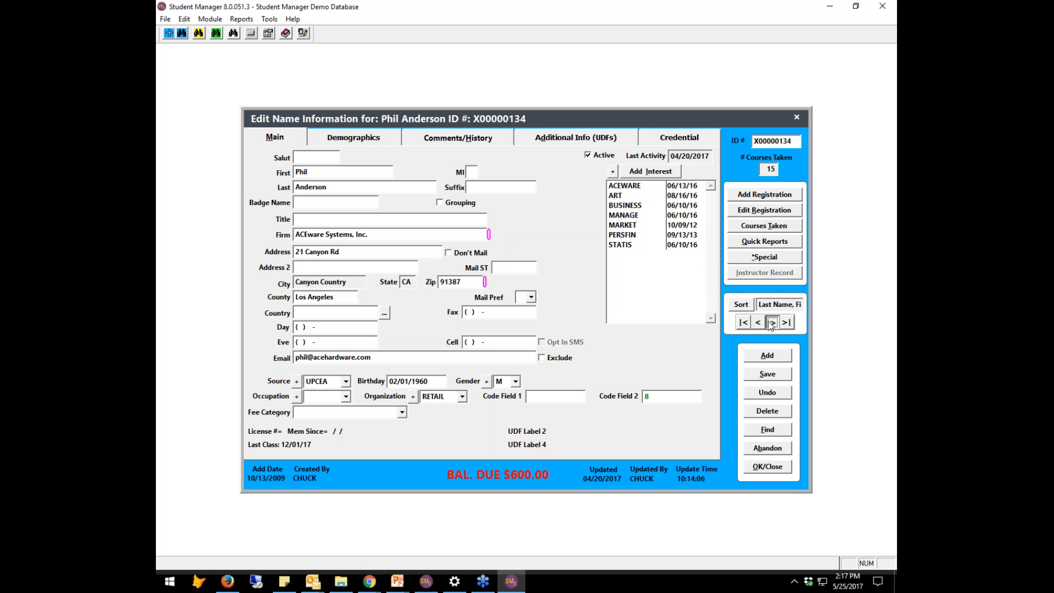
pyautogui.doubleClick(779, 141)
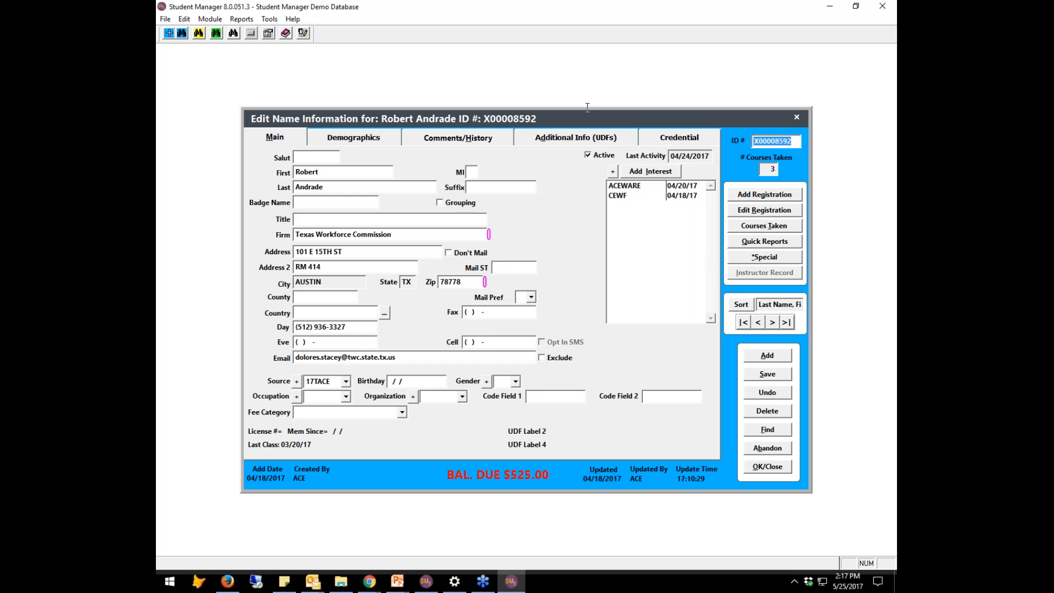
pyautogui.hotkey('ctrl', 'v')
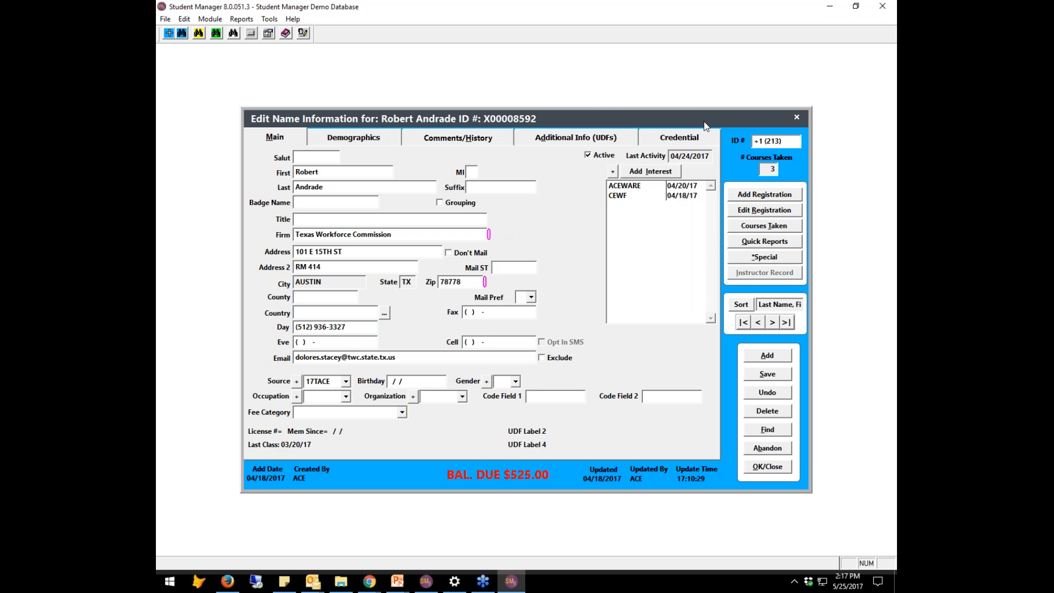
pyautogui.moveTo(785, 142); pyautogui.dragTo(476, 70)
pyautogui.rightClick(779, 143)
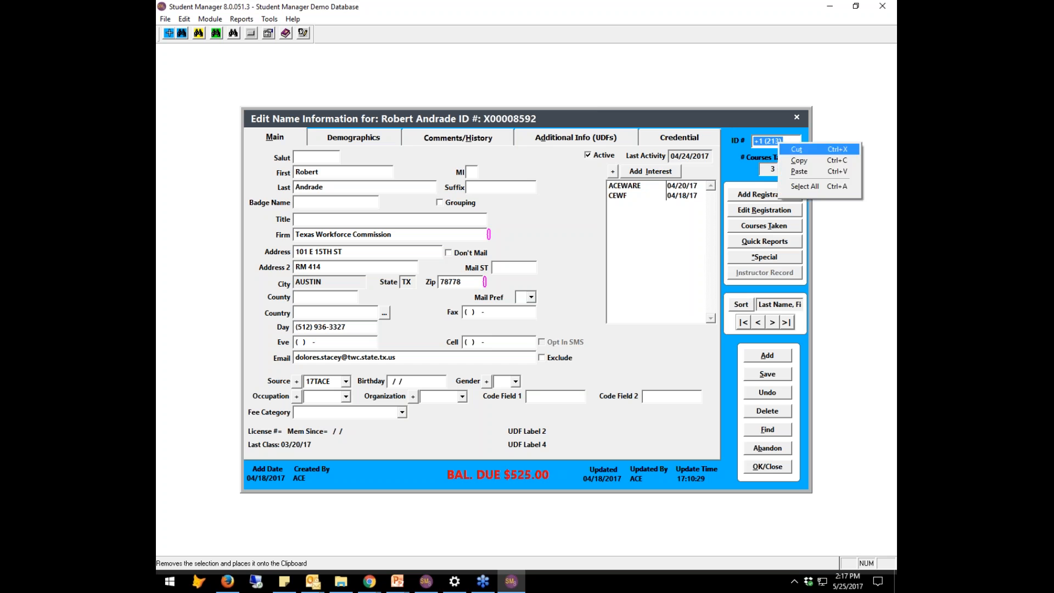
pyautogui.click(794, 174)
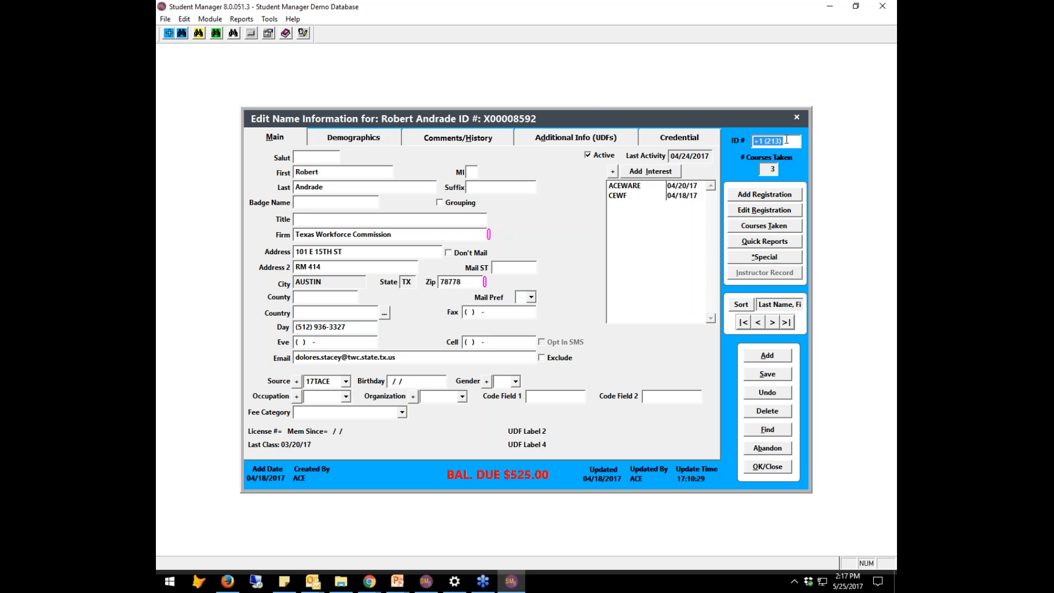
pyautogui.press('BackSpace')
pyautogui.click(774, 393)
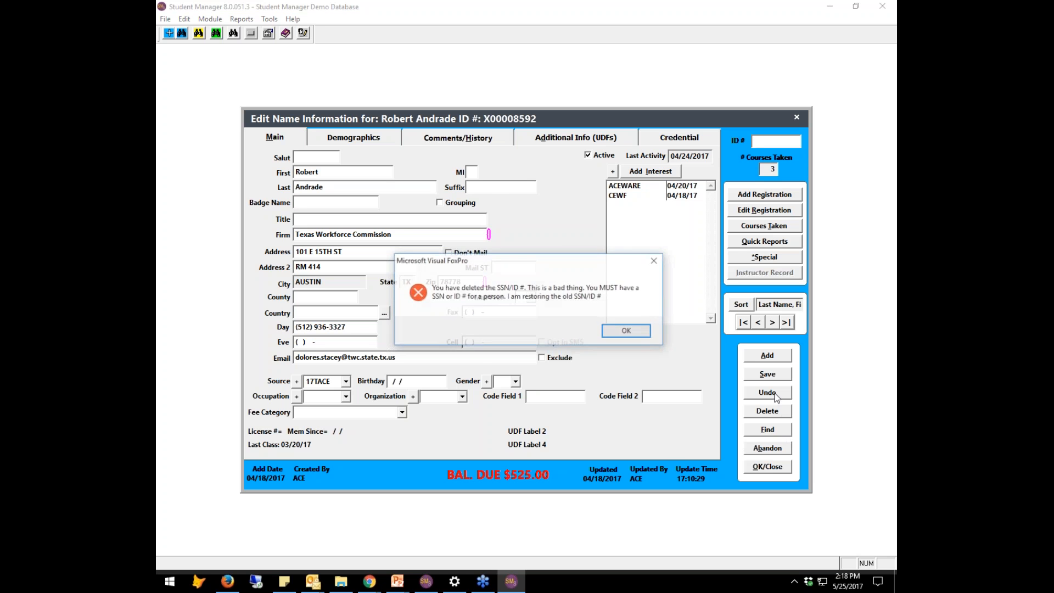
pyautogui.click(611, 332)
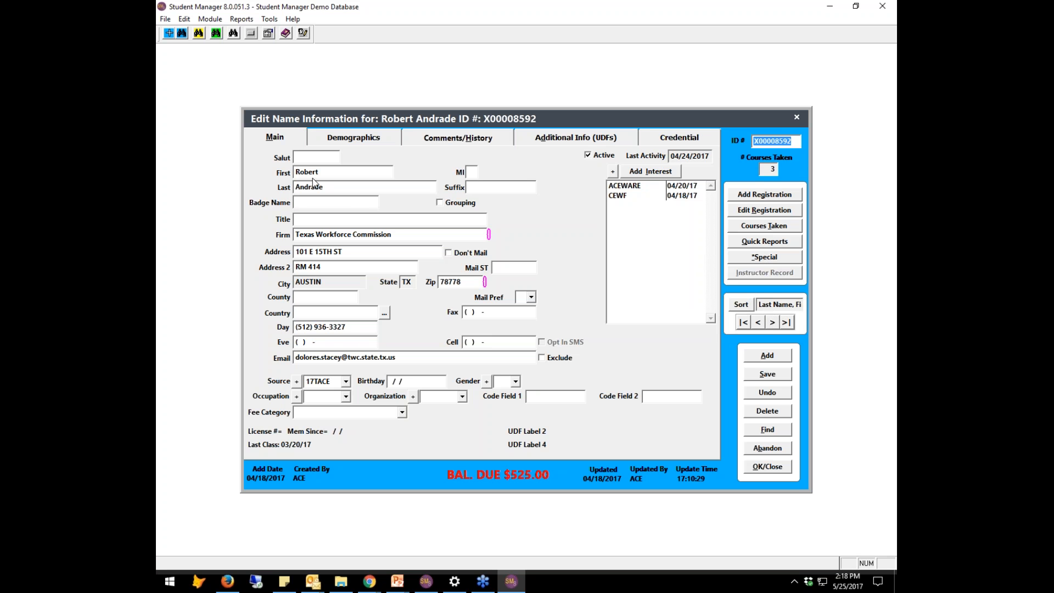
# Step: Browse forward and back through neighbouring name records
pyautogui.click(773, 322)
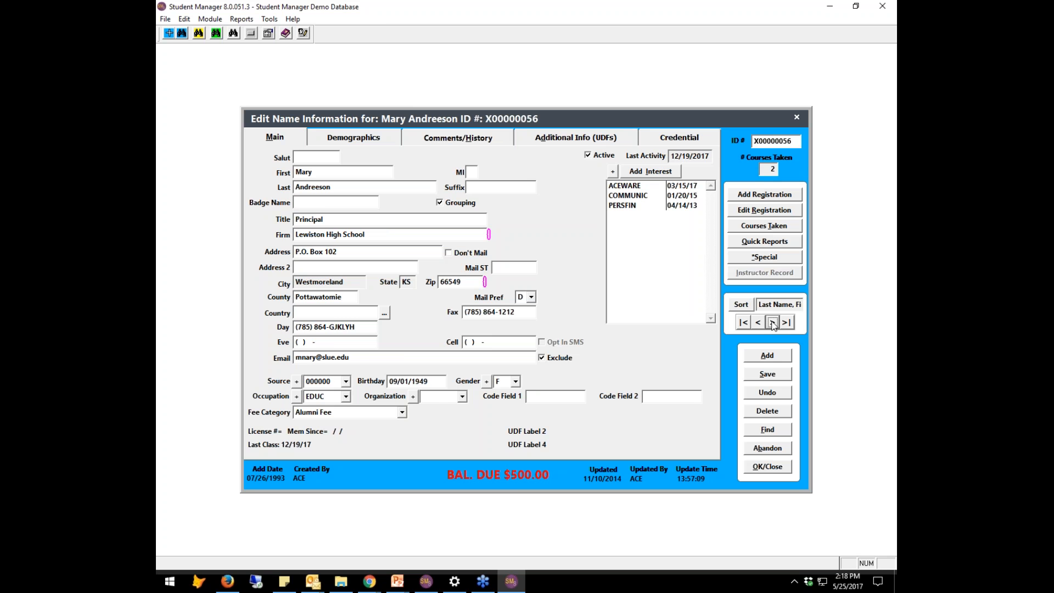
pyautogui.click(773, 322)
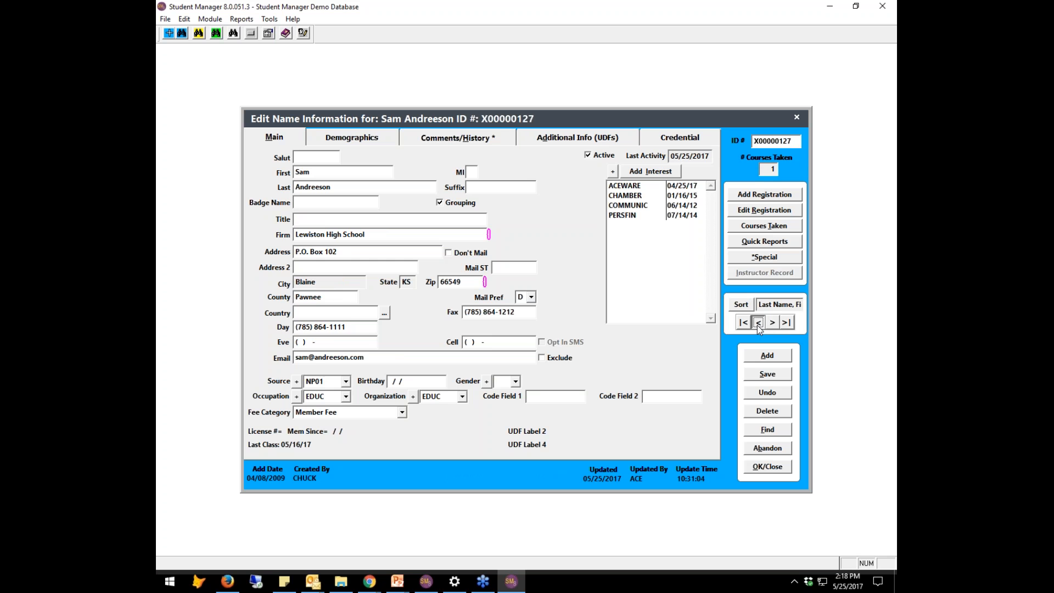
pyautogui.click(758, 323)
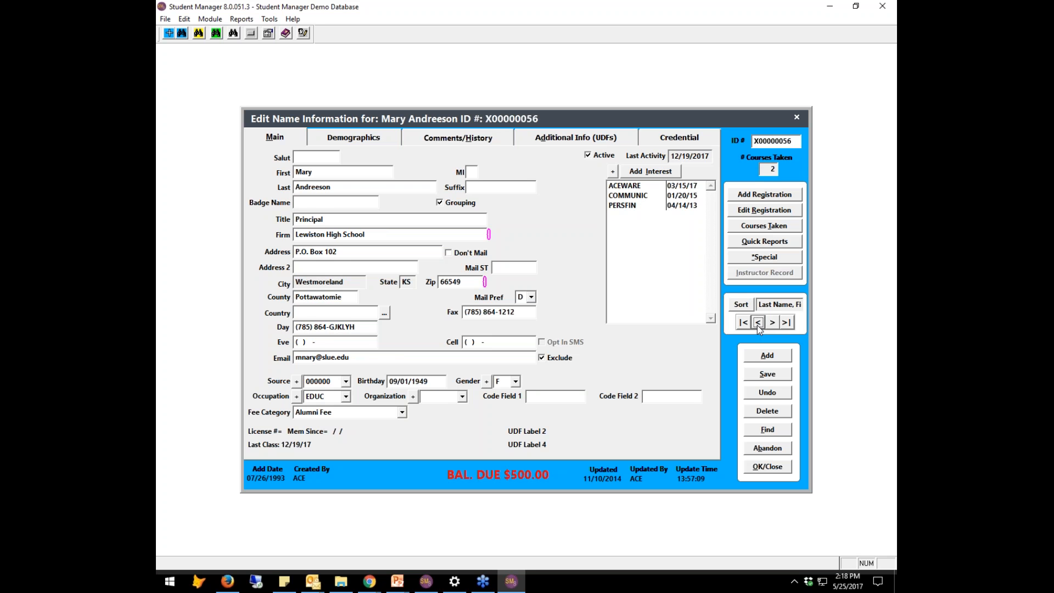
pyautogui.click(758, 322)
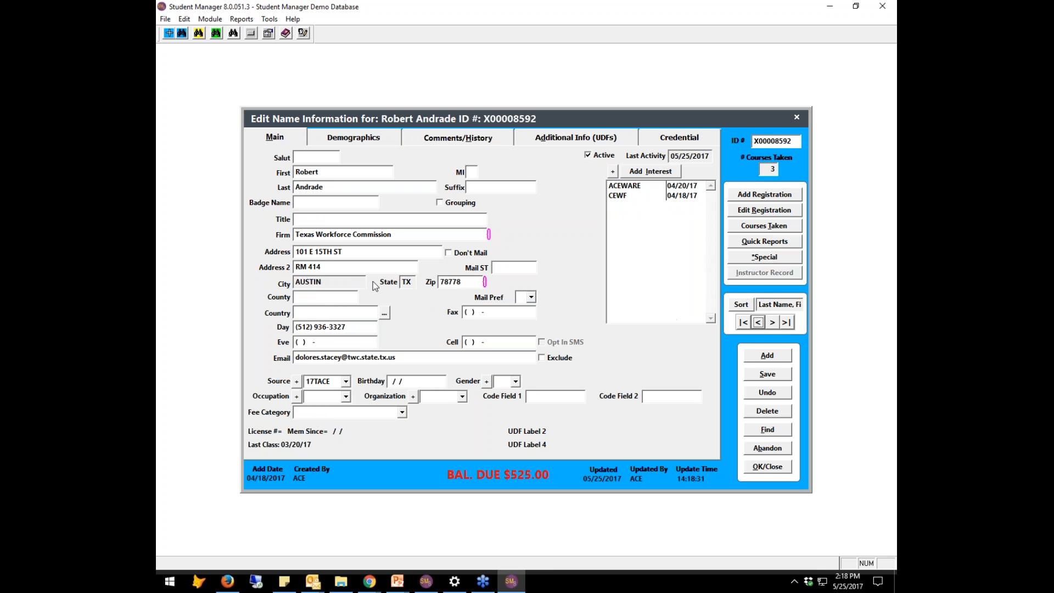
# Step: Change the record browse sort order to Firm
pyautogui.click(740, 305)
pyautogui.click(501, 273)
pyautogui.click(526, 360)
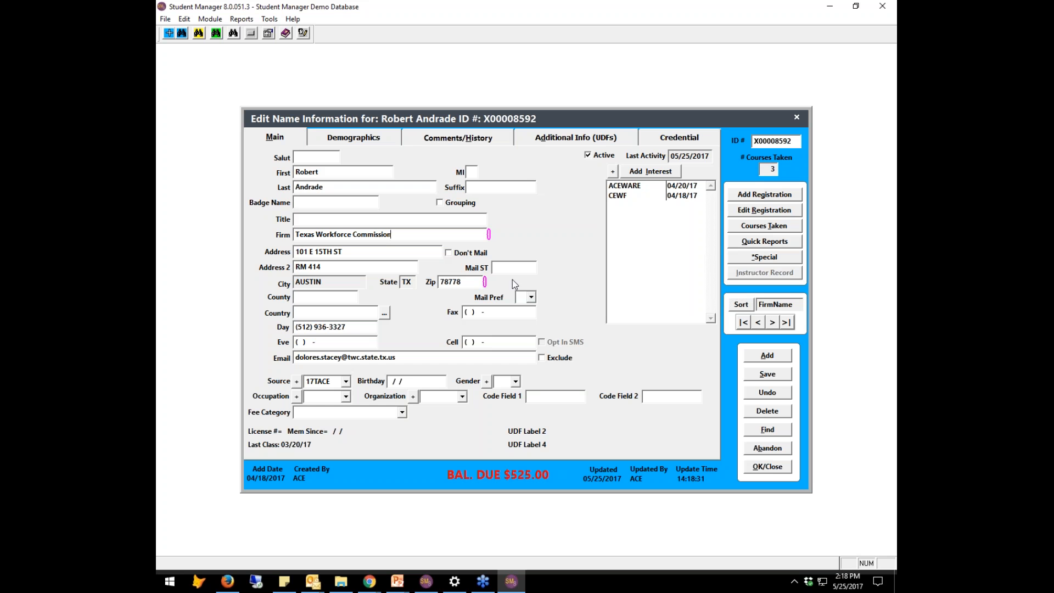
# Step: Step through the name records in firm order
pyautogui.click(772, 323)
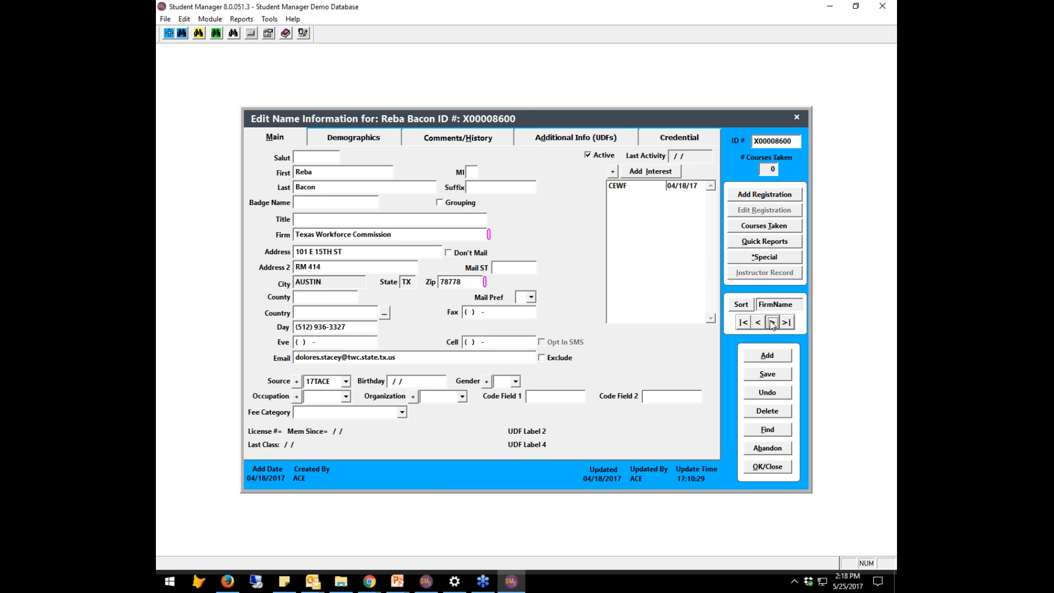
pyautogui.click(773, 323)
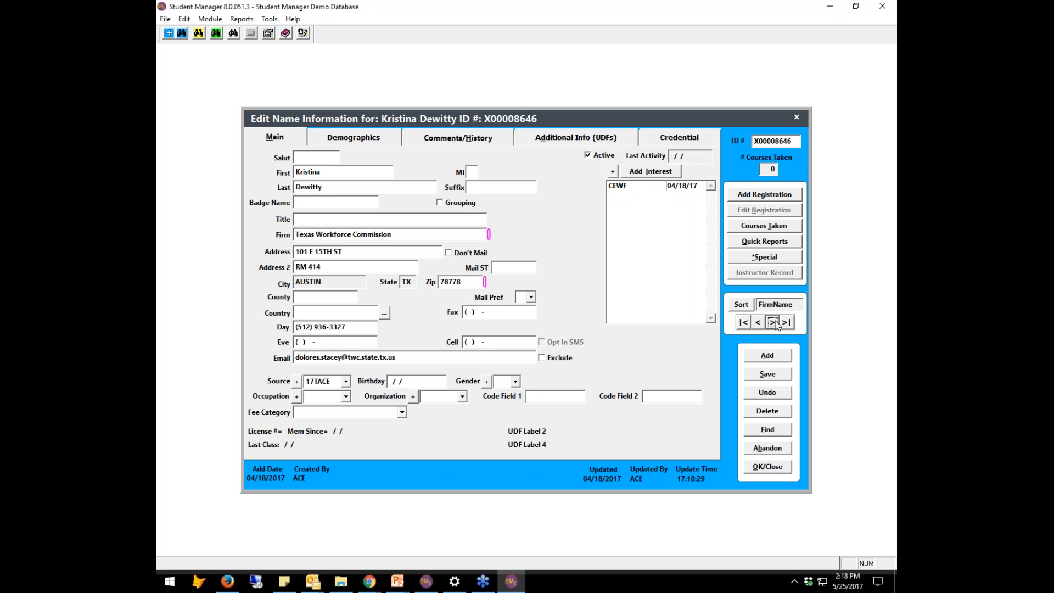
pyautogui.click(773, 323)
pyautogui.click(773, 323)
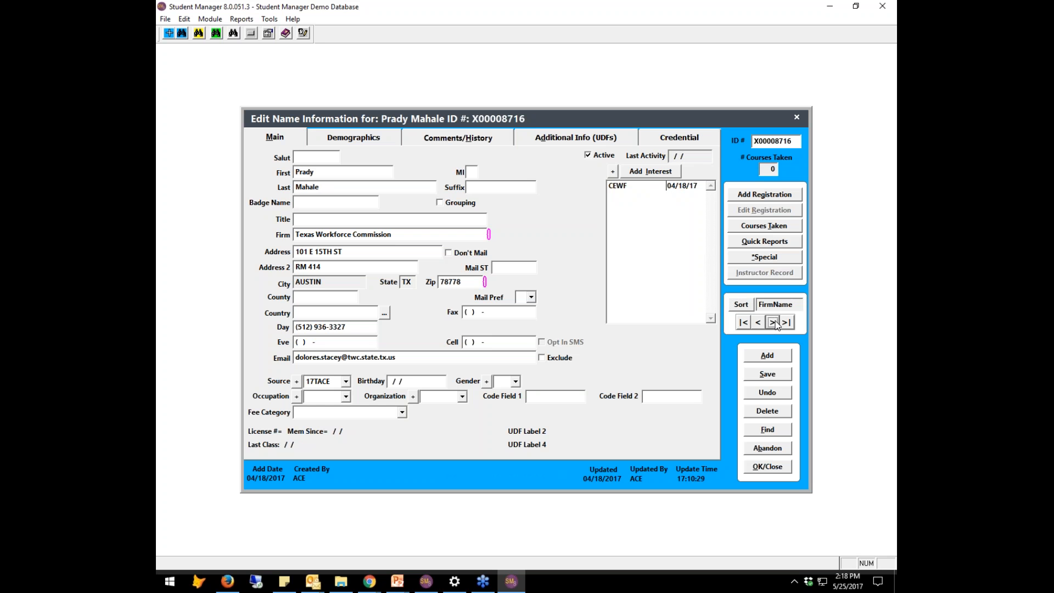
pyautogui.click(774, 323)
pyautogui.click(773, 323)
pyautogui.click(773, 323)
pyautogui.click(773, 323)
pyautogui.click(773, 323)
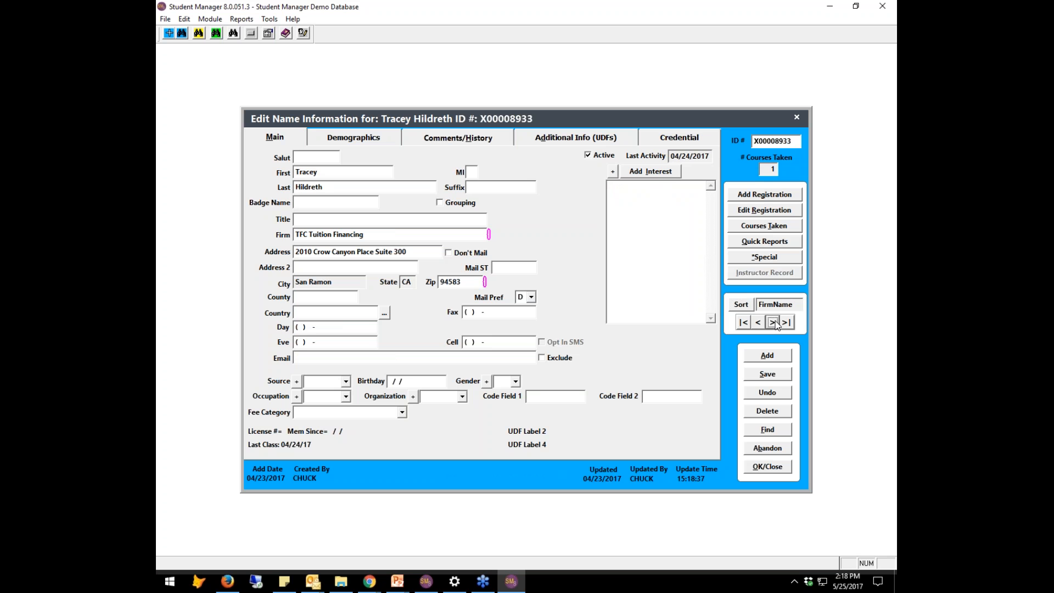
pyautogui.click(774, 323)
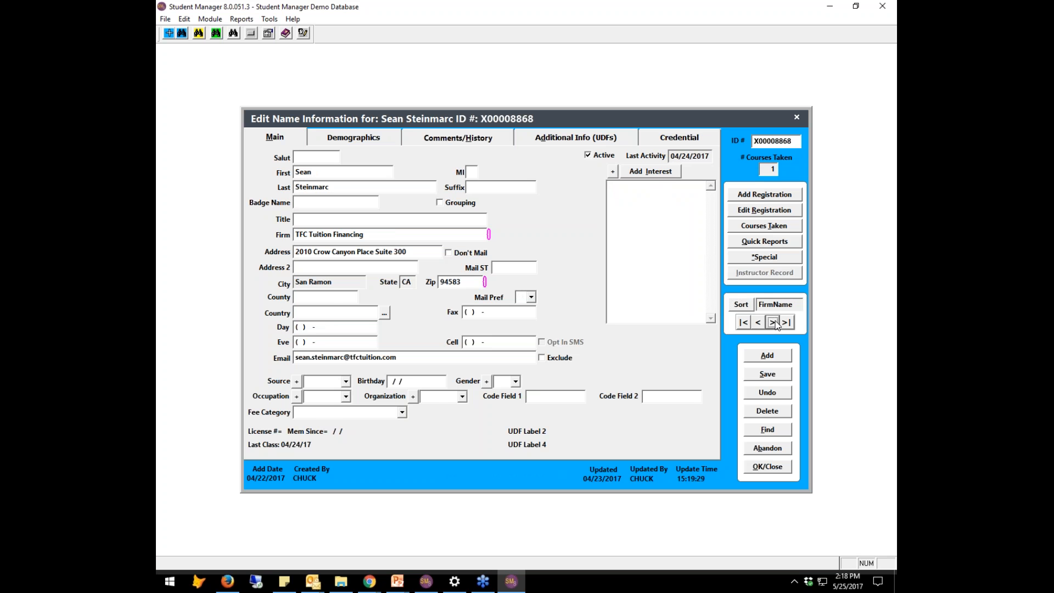
pyautogui.click(774, 322)
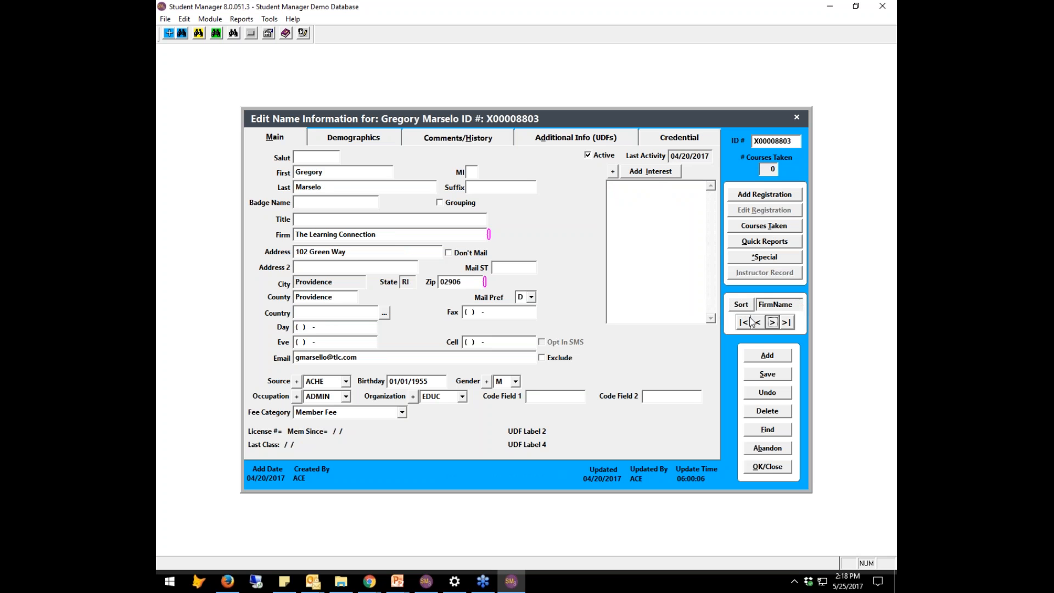
pyautogui.click(773, 322)
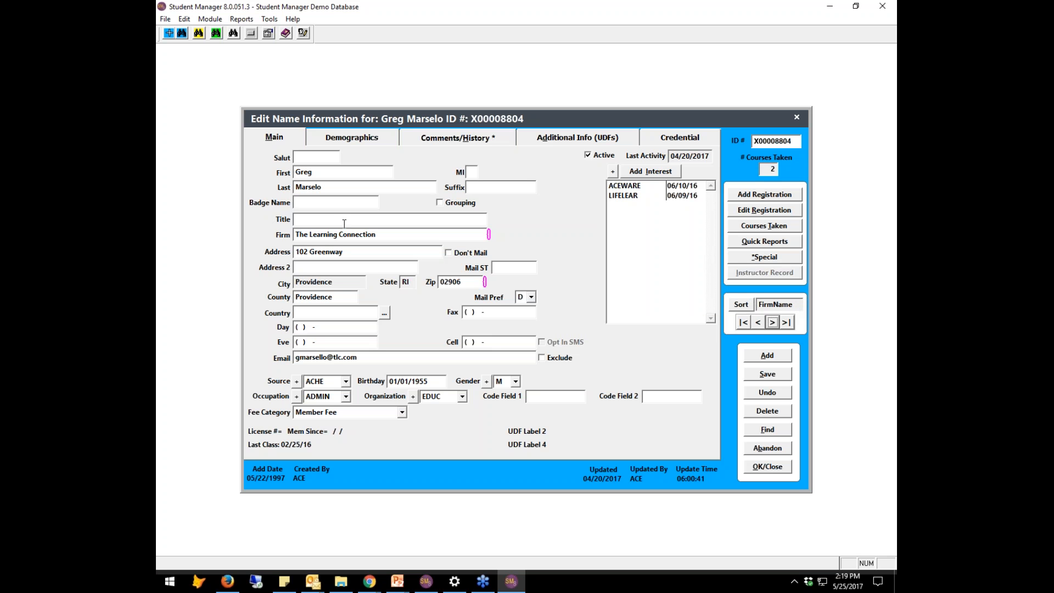
# Step: Open the sort order list, scroll through its choices, and close it
pyautogui.click(748, 307)
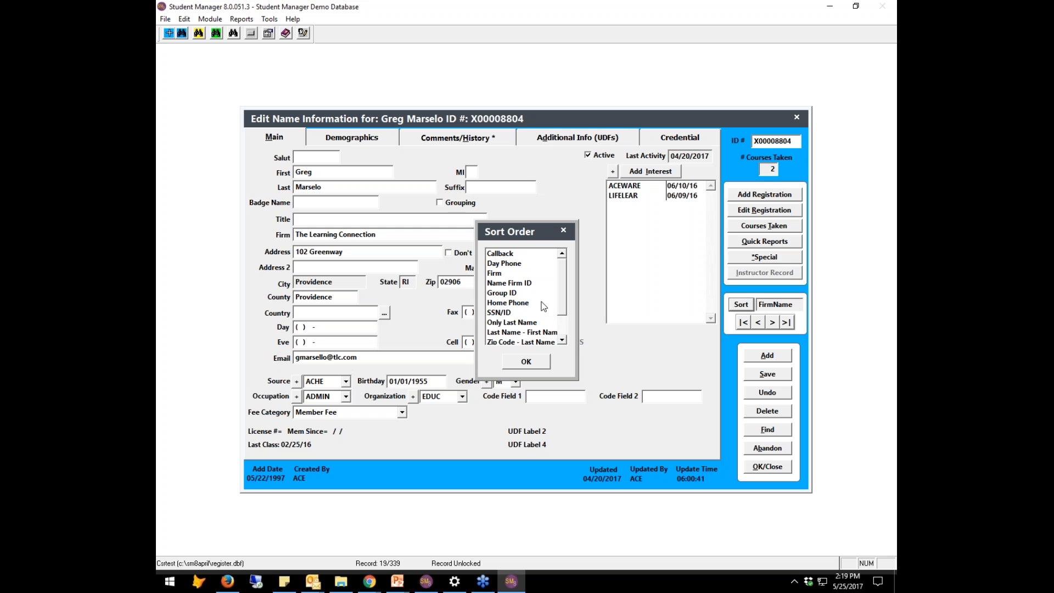
pyautogui.click(561, 340)
pyautogui.click(562, 340)
pyautogui.click(562, 340)
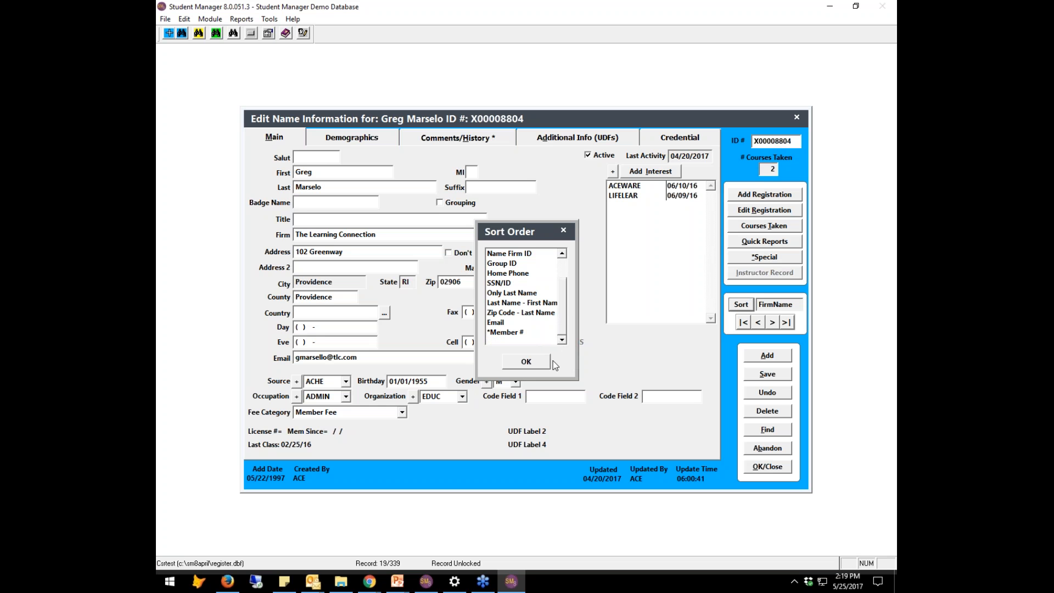
pyautogui.click(521, 360)
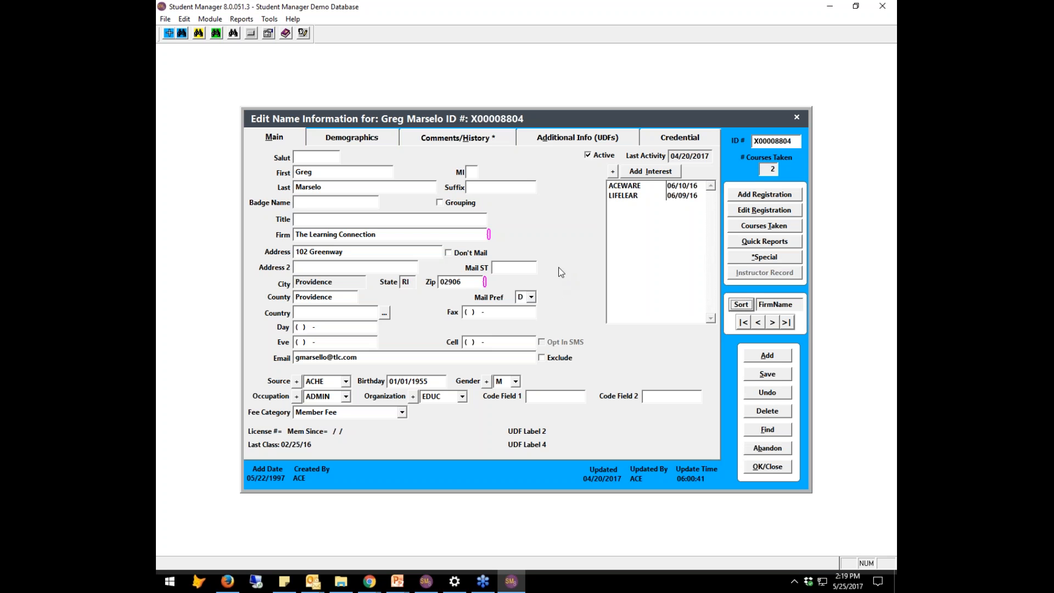
# Step: Enter Ph.D. as the current student's suffix and move to the next record to save it
pyautogui.click(772, 322)
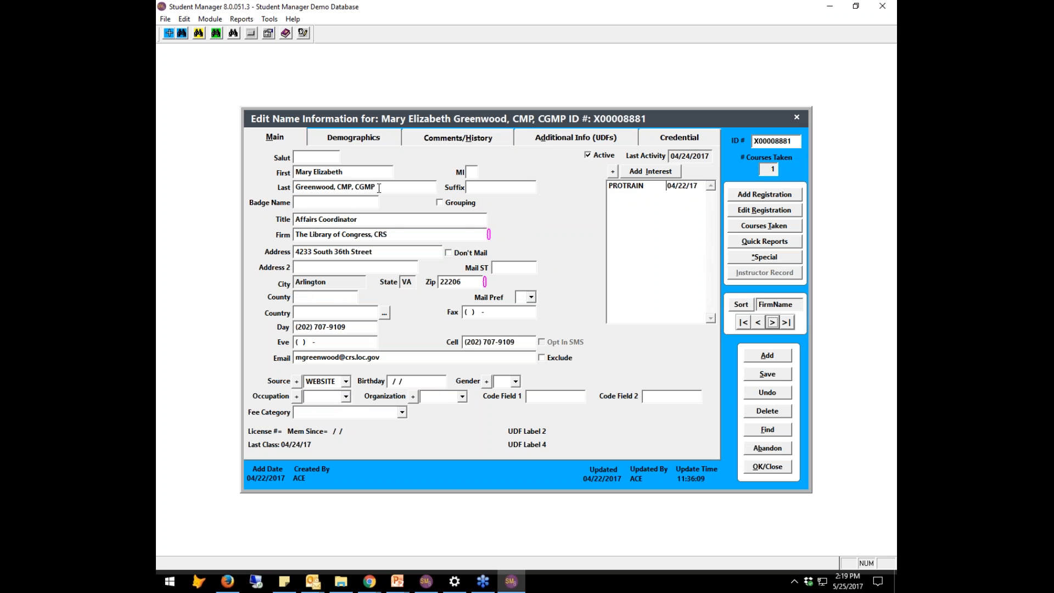
pyautogui.click(758, 324)
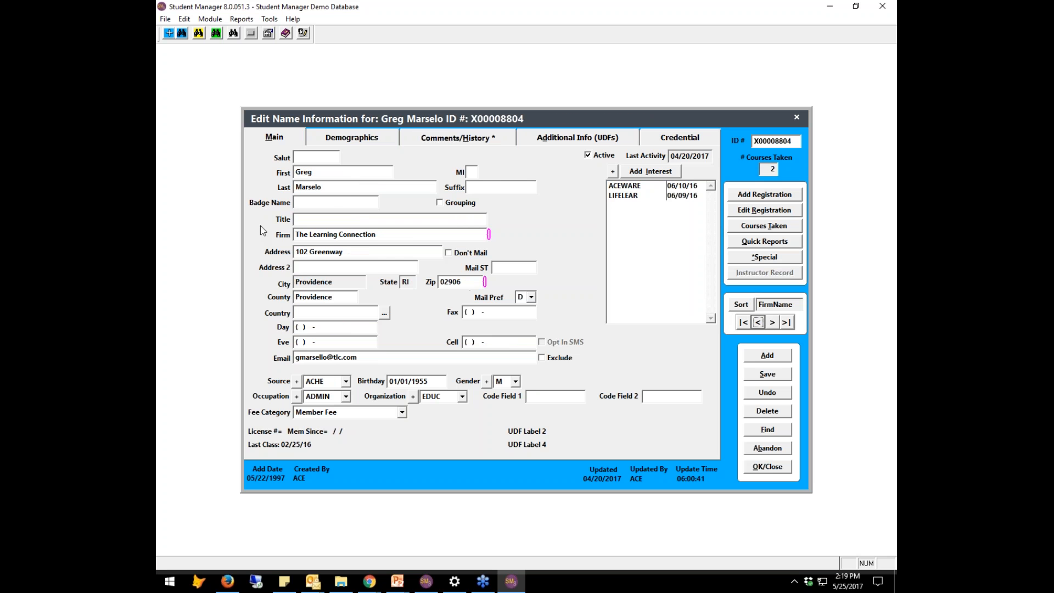
pyautogui.click(330, 187)
pyautogui.press('Tab')
pyautogui.write('Ph.D.')
pyautogui.click(773, 324)
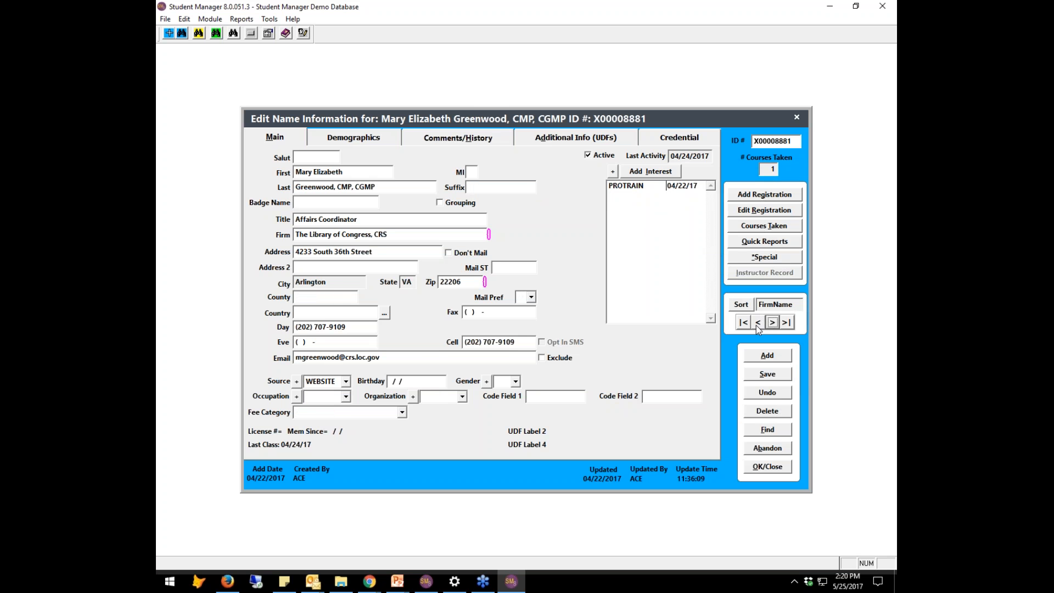
# Step: Return to the edited record to check the suffix, then open the name search window
pyautogui.click(757, 323)
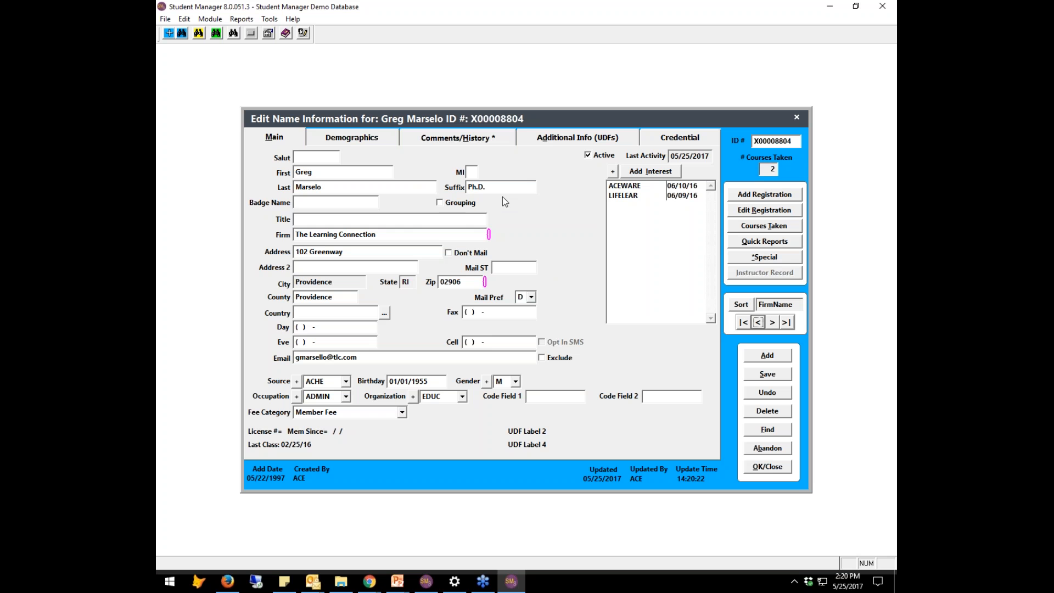
pyautogui.moveTo(488, 190)
pyautogui.click(778, 466)
pyautogui.click(766, 431)
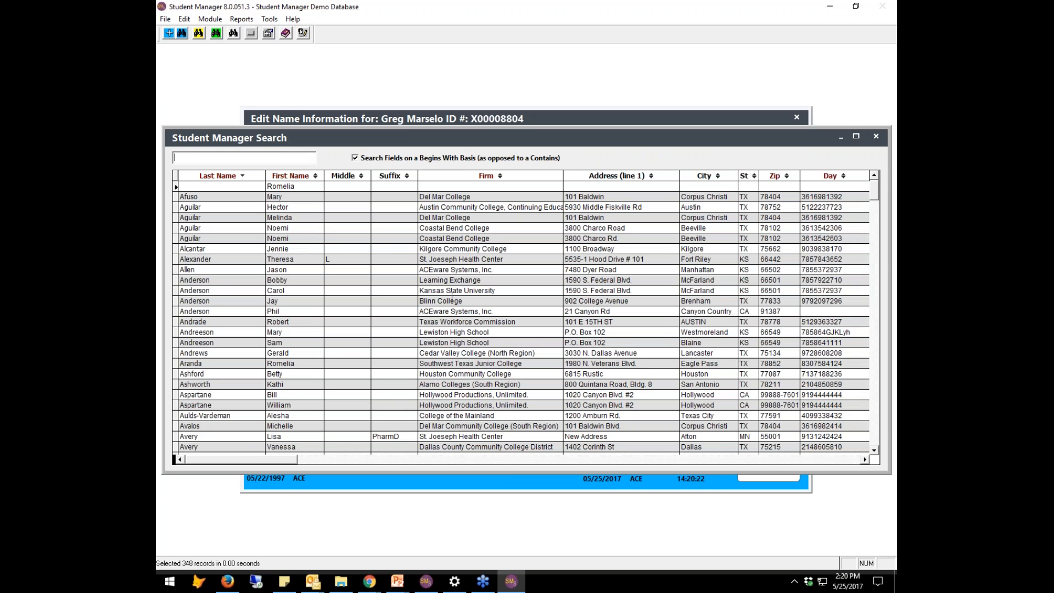
# Step: Open the Blinn College student's record from the search results list
pyautogui.doubleClick(452, 299)
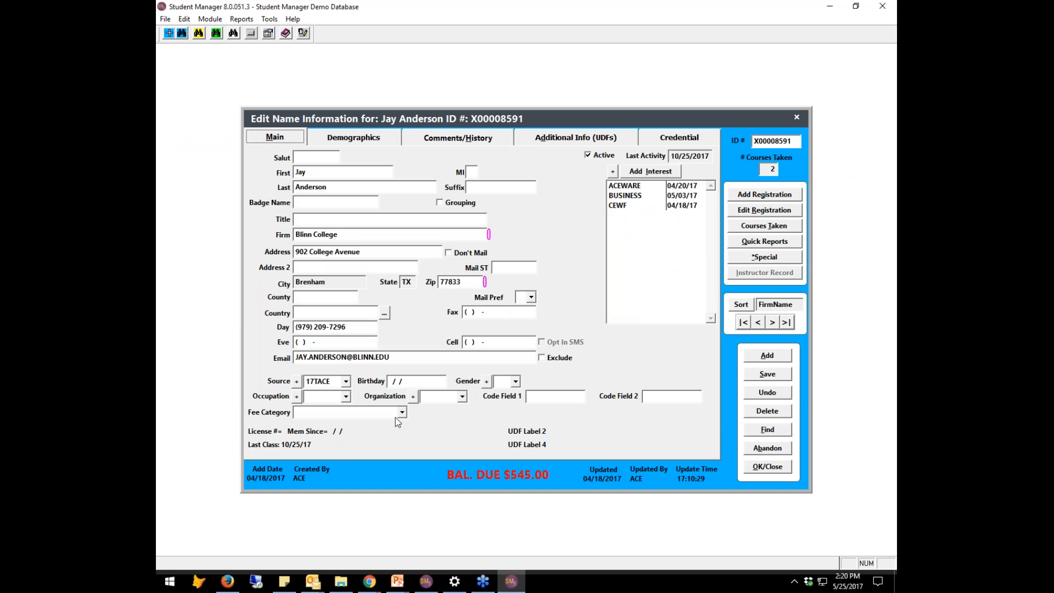
# Step: Switch to the PowerPoint slide show and advance to the next slide
pyautogui.click(397, 577)
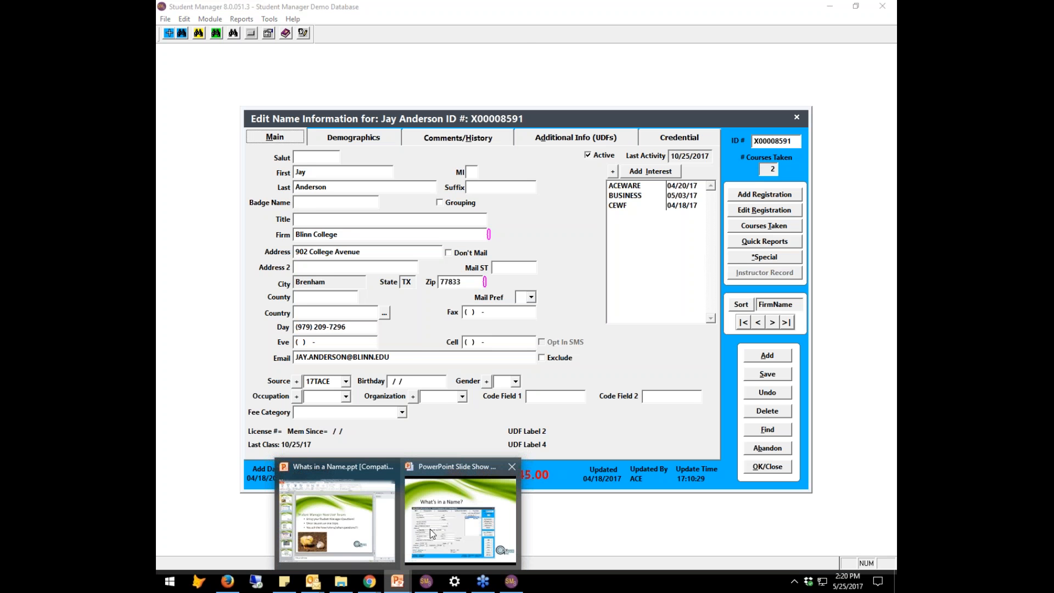
pyautogui.click(430, 528)
pyautogui.click(712, 437)
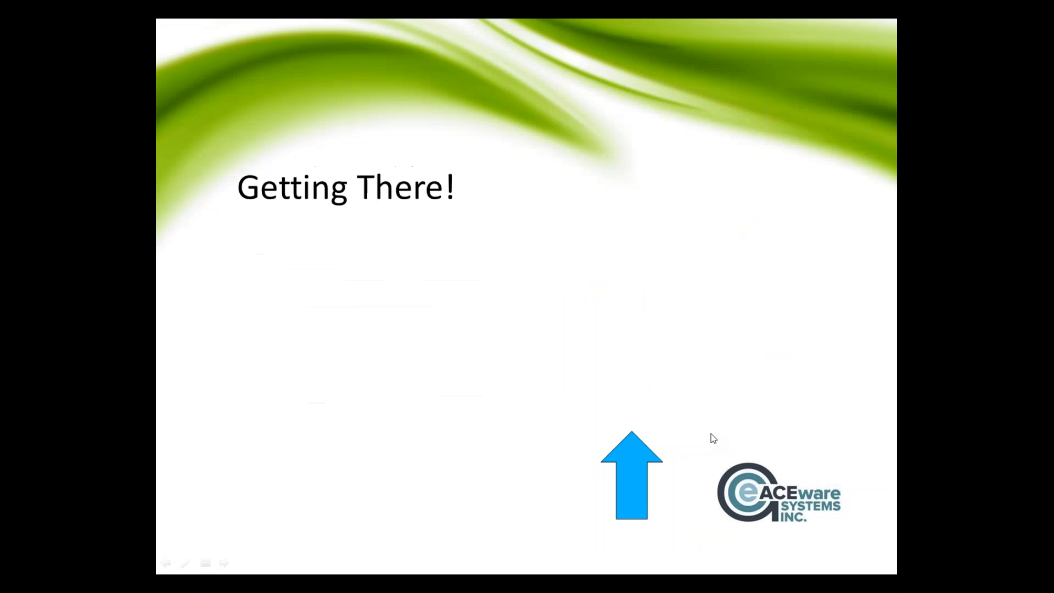
pyautogui.click(653, 423)
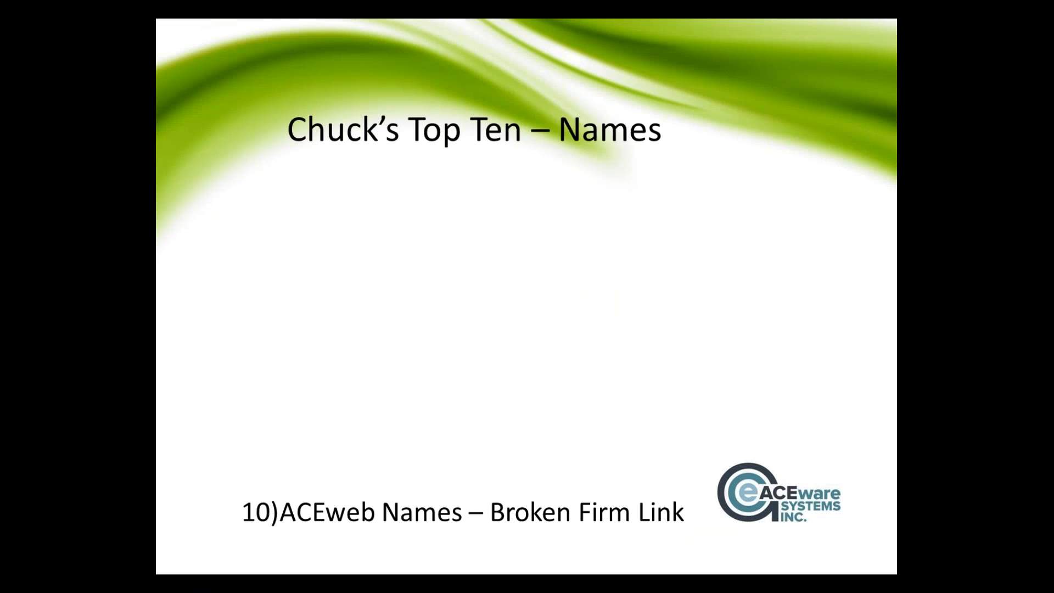
# Step: Switch back to the Student Manager window with the student's record
pyautogui.hotkey('alt', 'Tab')
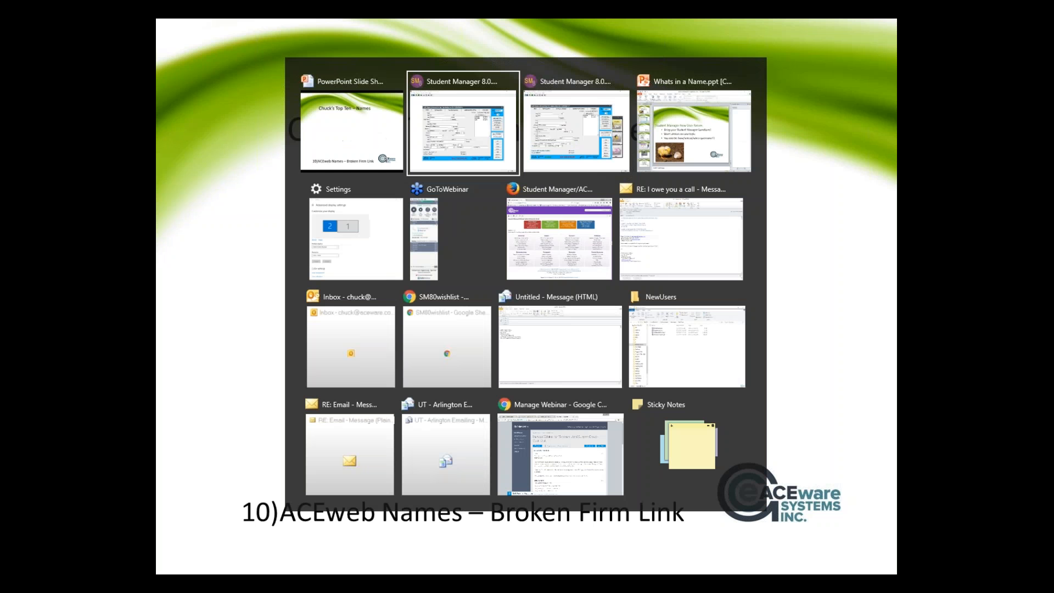
pyautogui.hotkey('alt', 'Tab')
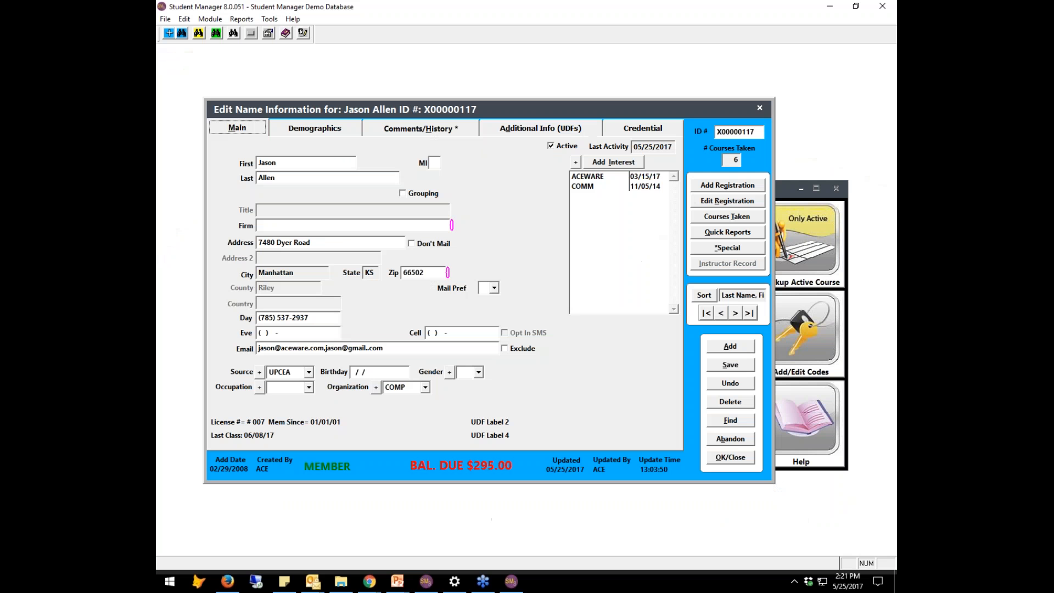
pyautogui.moveTo(397, 581)
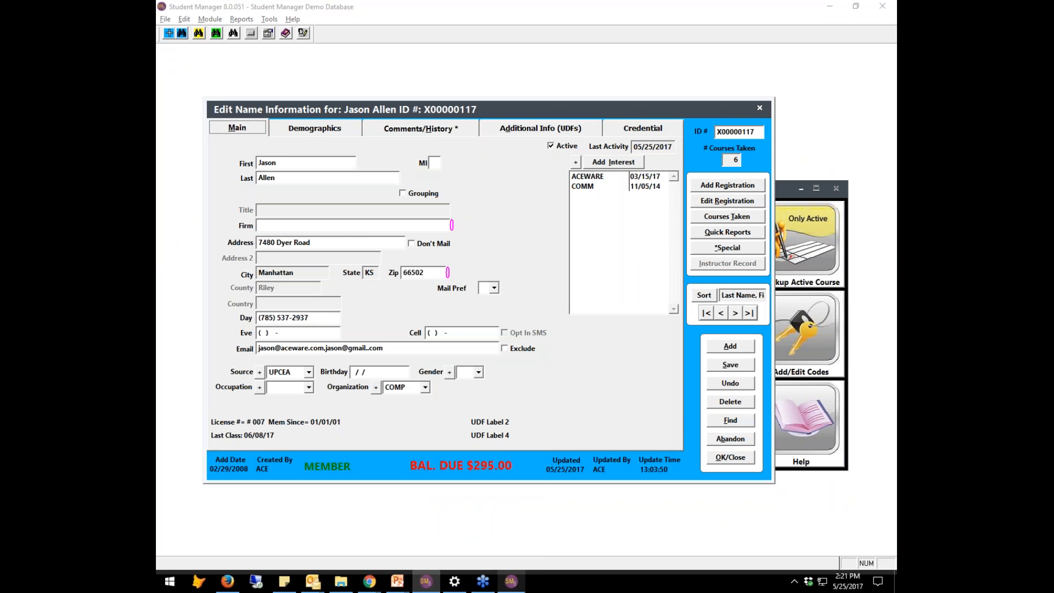
pyautogui.hotkey('alt', 'Tab')
pyautogui.hotkey('alt', 'Tab')
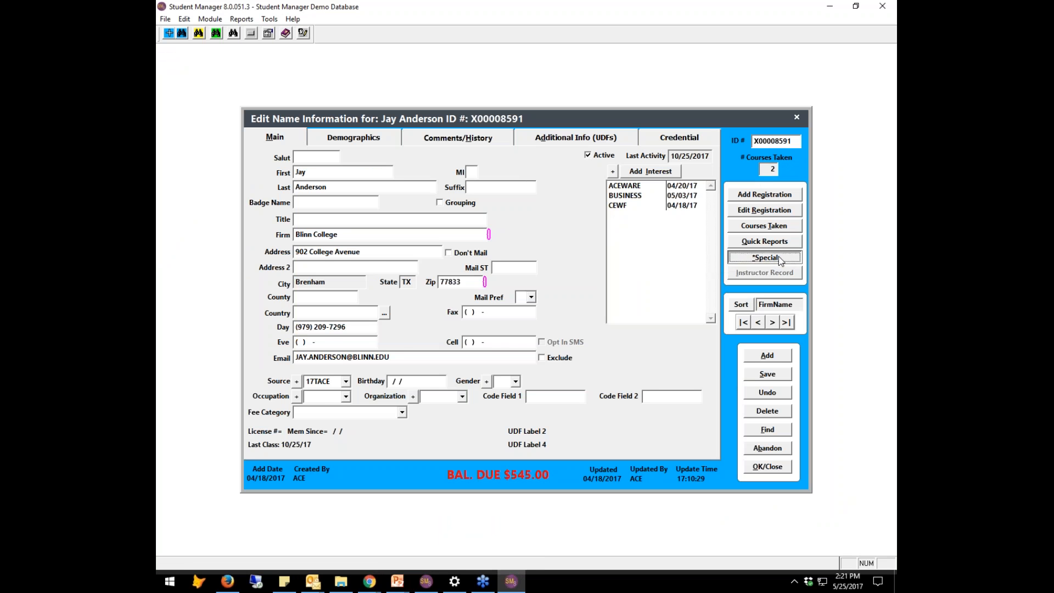
# Step: Set the student's Call Back date to today on the Demographics tab
pyautogui.click(771, 258)
pyautogui.click(363, 355)
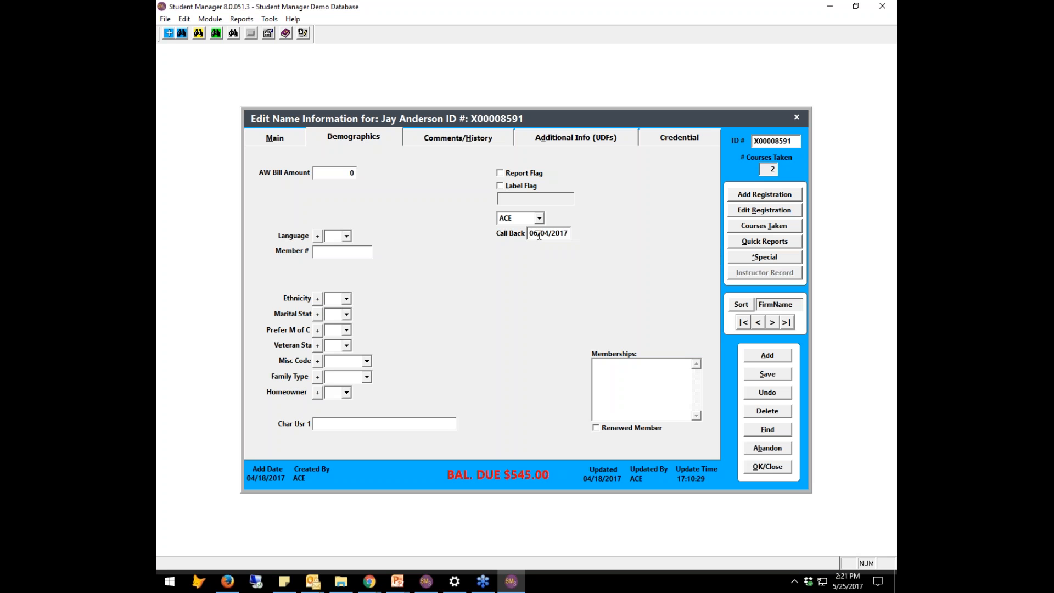
pyautogui.doubleClick(539, 236)
# Step: Enter the comment "what to do!" on the Comments/History tab
pyautogui.click(449, 138)
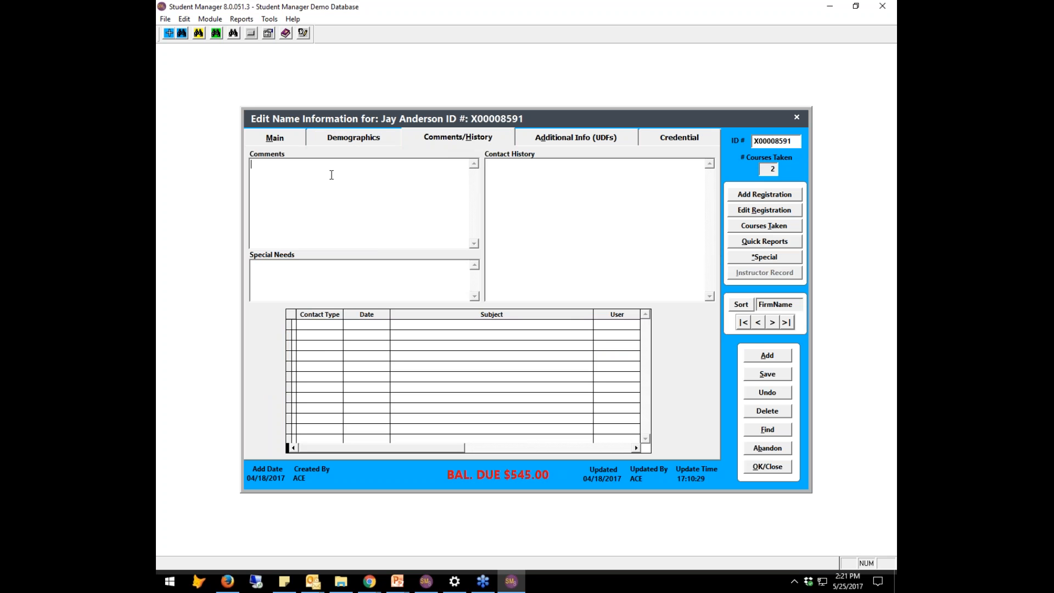
pyautogui.click(332, 174)
pyautogui.write('sdfg')
pyautogui.press('BackSpace')
pyautogui.press('BackSpace')
pyautogui.press('BackSpace')
pyautogui.press('BackSpace')
pyautogui.write('what to do')
# Step: Step back through the Main and Demographics tabs and close the record with OK
pyautogui.click(276, 137)
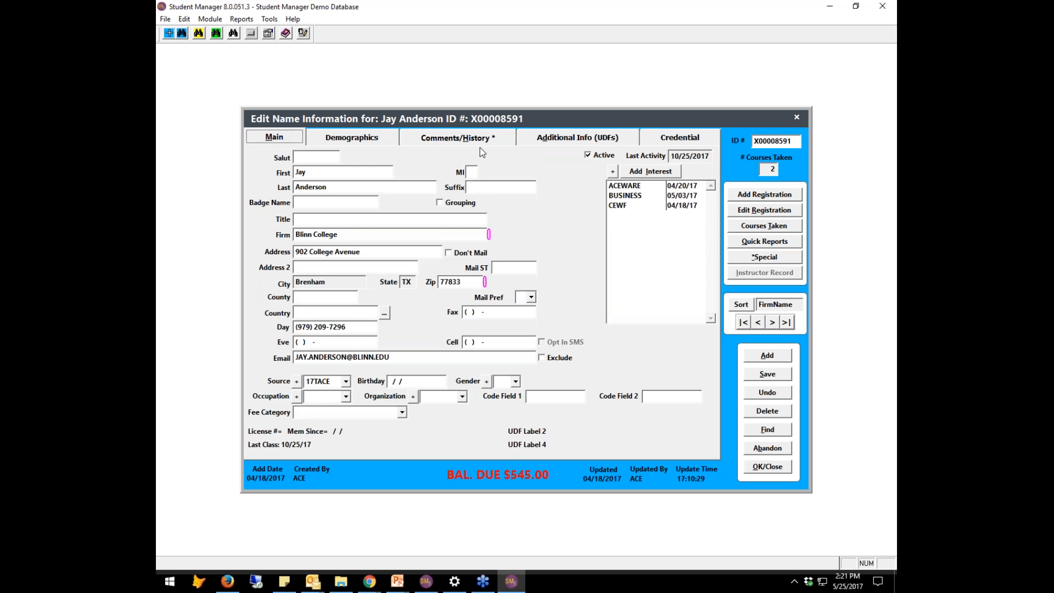
pyautogui.click(554, 144)
pyautogui.click(375, 138)
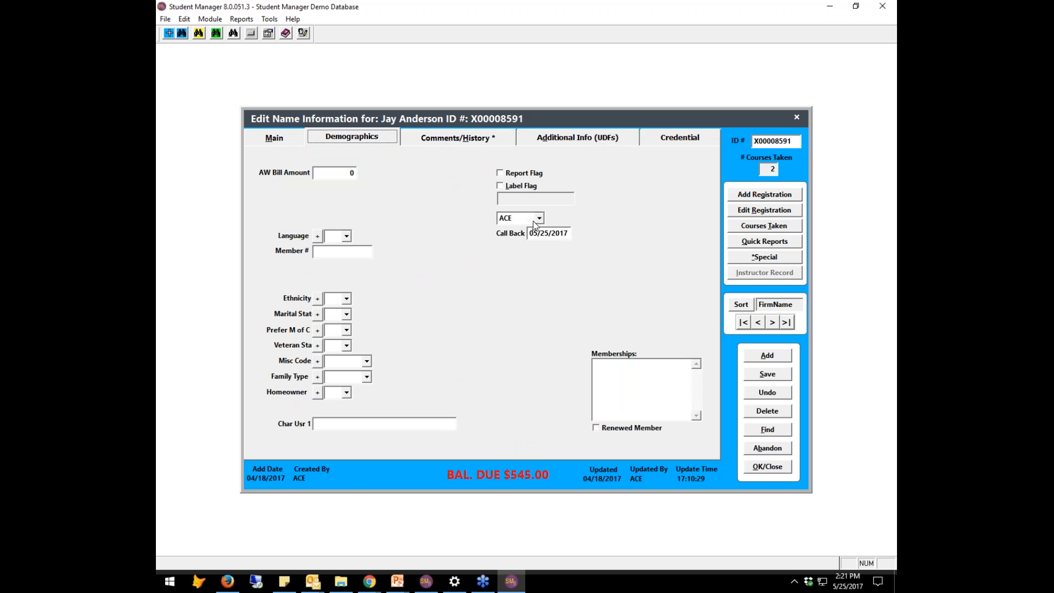
pyautogui.click(781, 468)
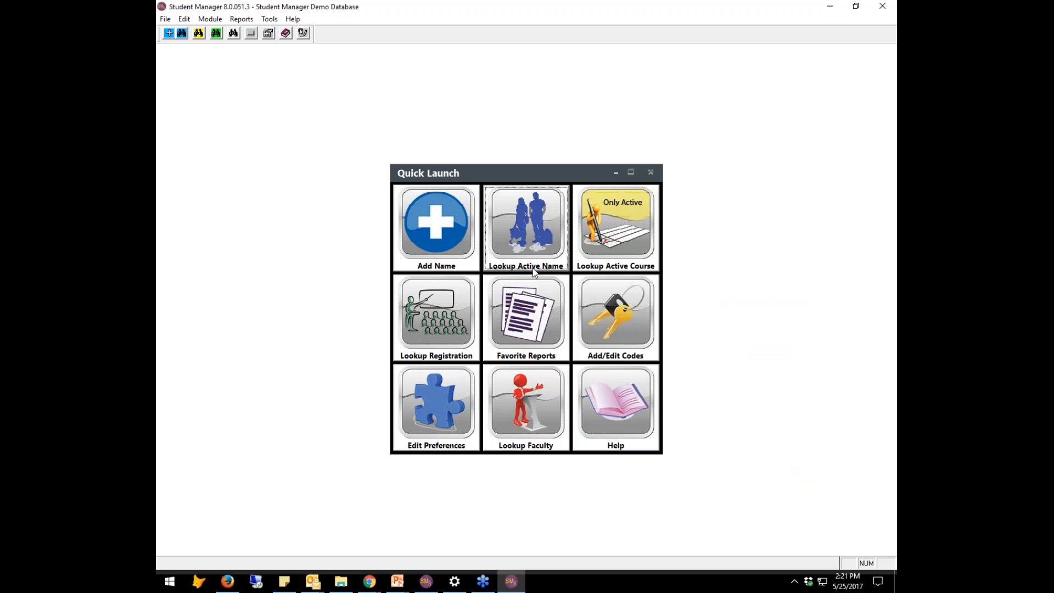
# Step: Open Edit Preferences, review the Names tab settings, and abandon the dialog
pyautogui.click(414, 431)
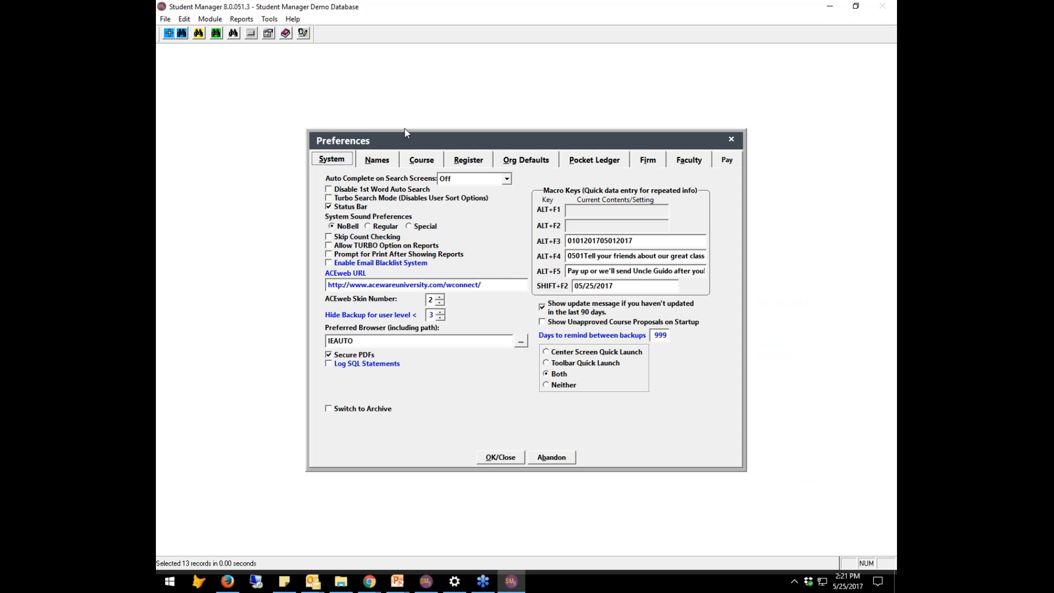
pyautogui.click(381, 161)
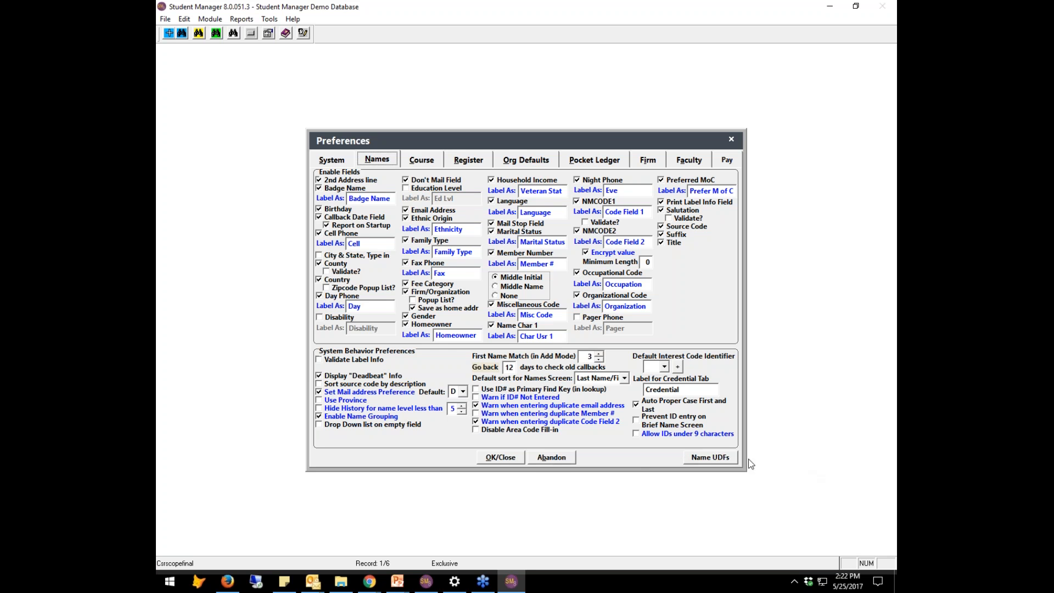
pyautogui.click(551, 457)
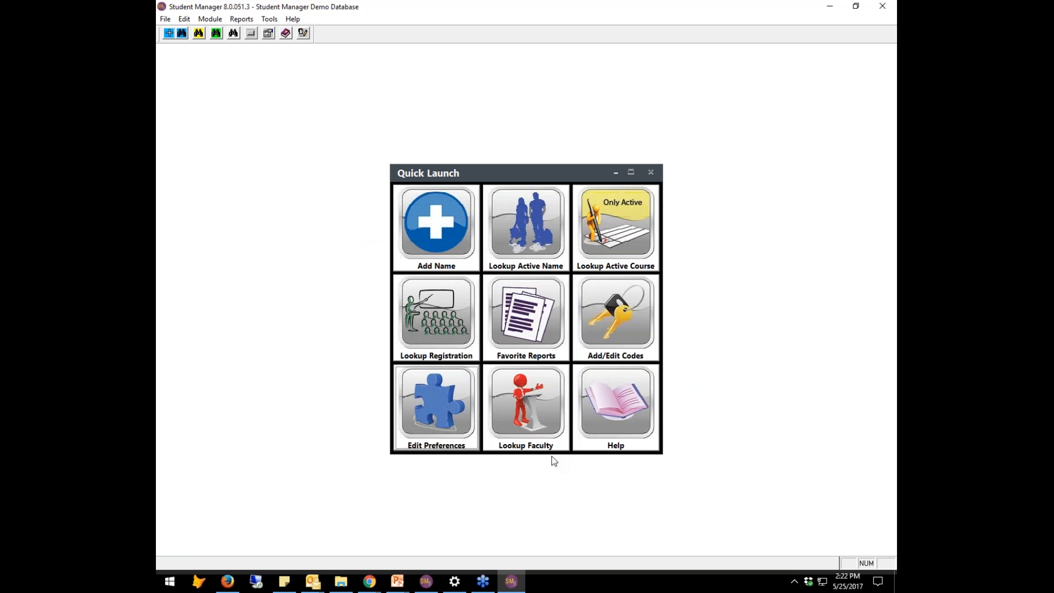
# Step: Open the list of student callbacks and enlarge its window to show all columns
pyautogui.click(269, 20)
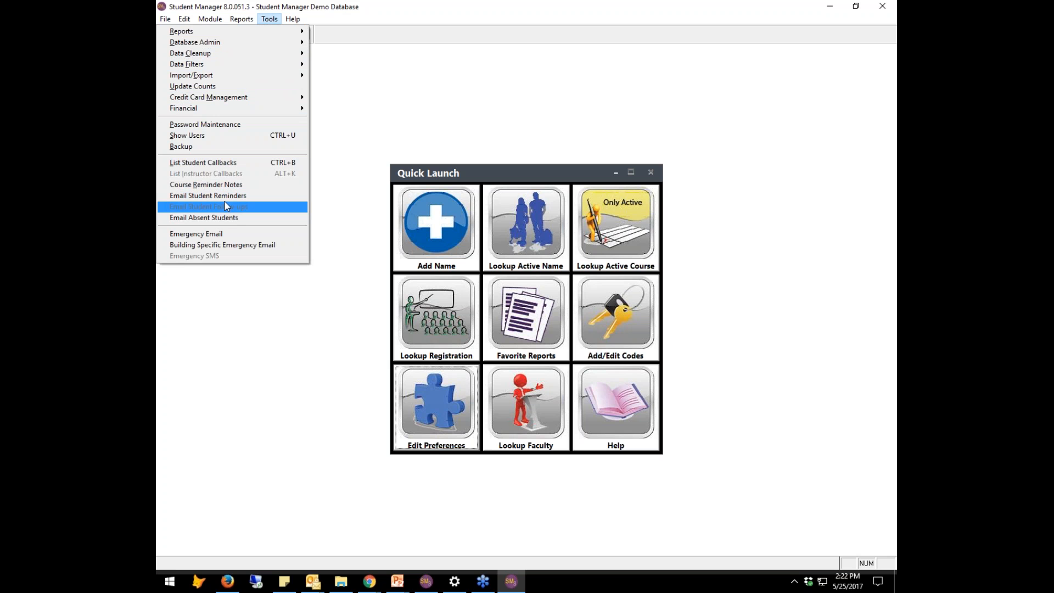
pyautogui.click(235, 163)
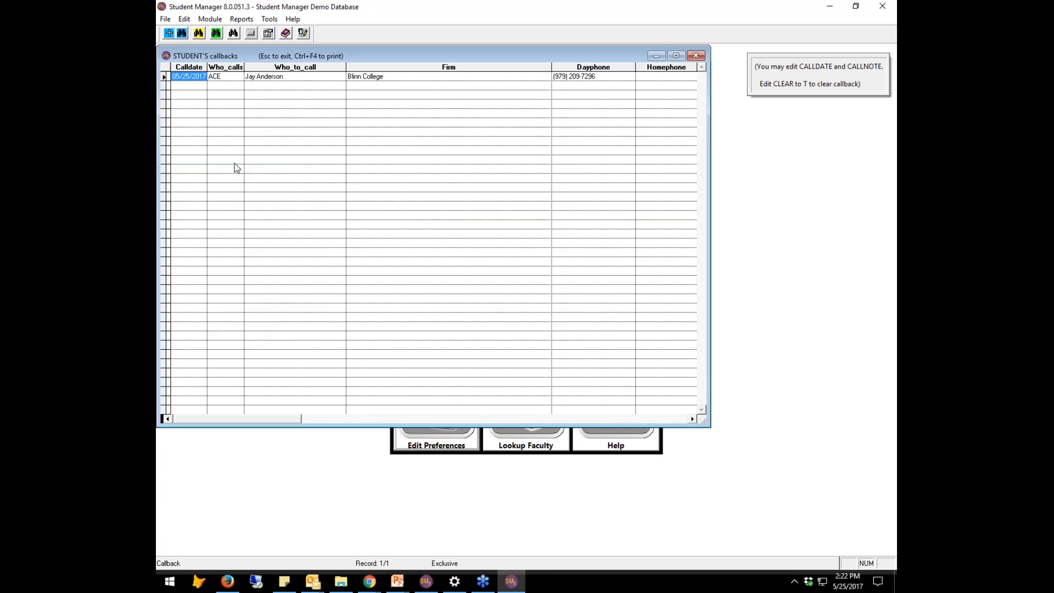
pyautogui.moveTo(393, 55); pyautogui.dragTo(397, 85)
pyautogui.moveTo(714, 237); pyautogui.dragTo(895, 247)
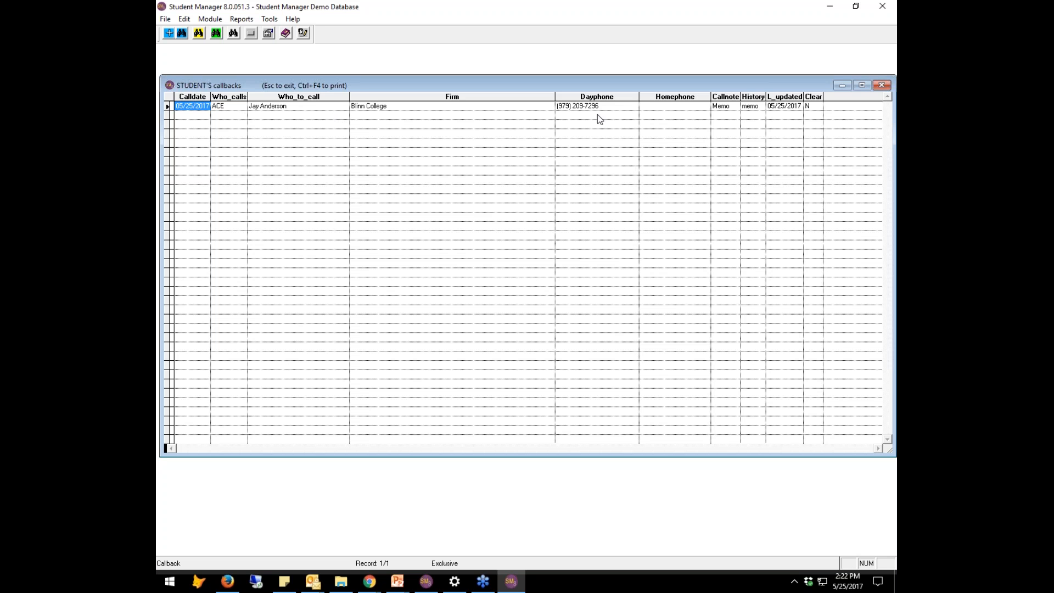
# Step: Open the callback student's record from the list, browse its tabs, and abandon it
pyautogui.moveTo(730, 109)
pyautogui.doubleClick(276, 106)
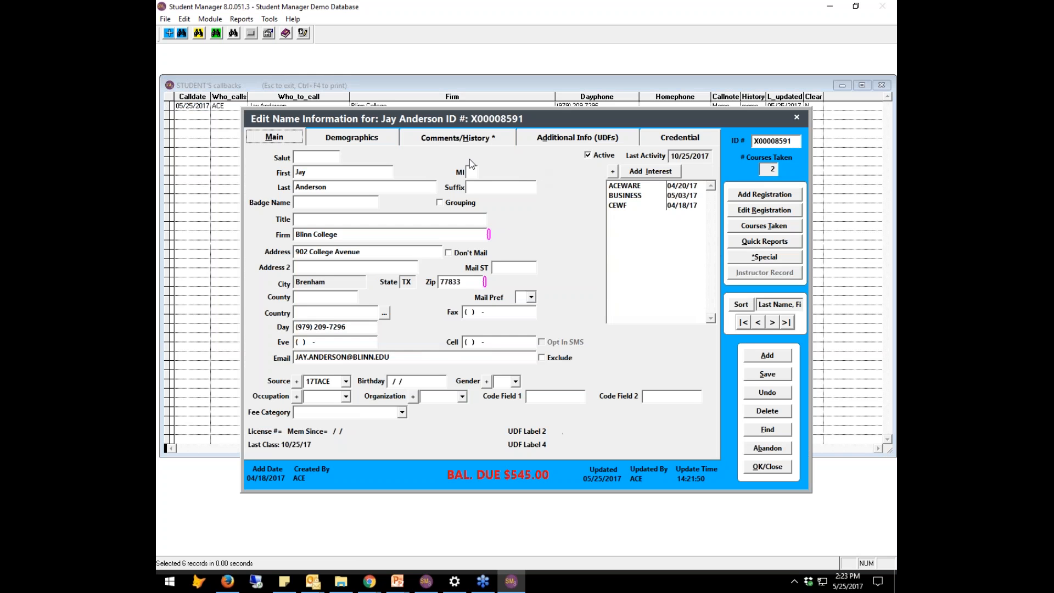
pyautogui.click(429, 140)
pyautogui.click(575, 142)
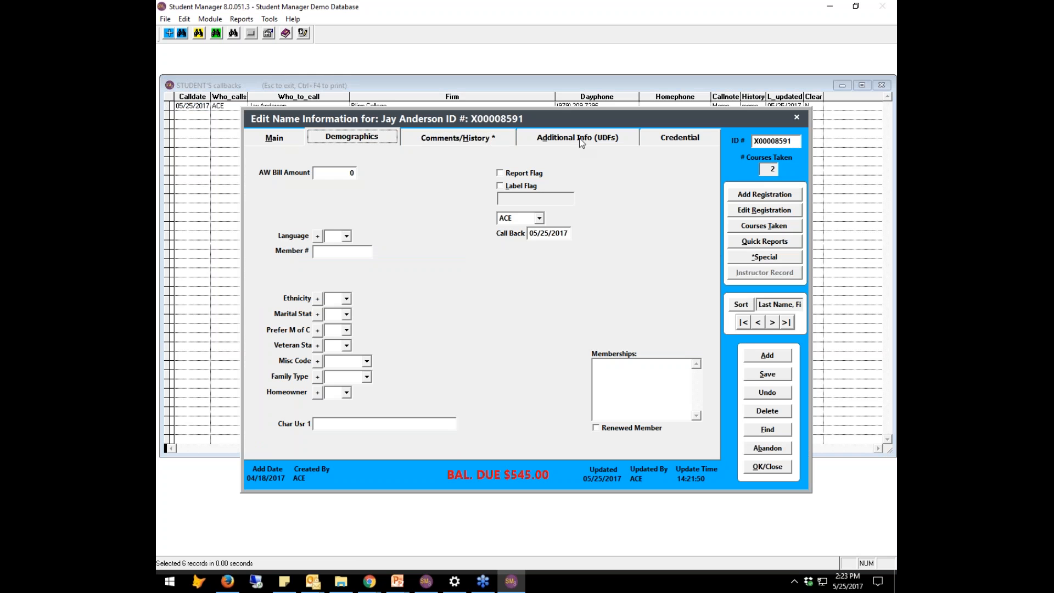
pyautogui.click(582, 143)
pyautogui.click(694, 140)
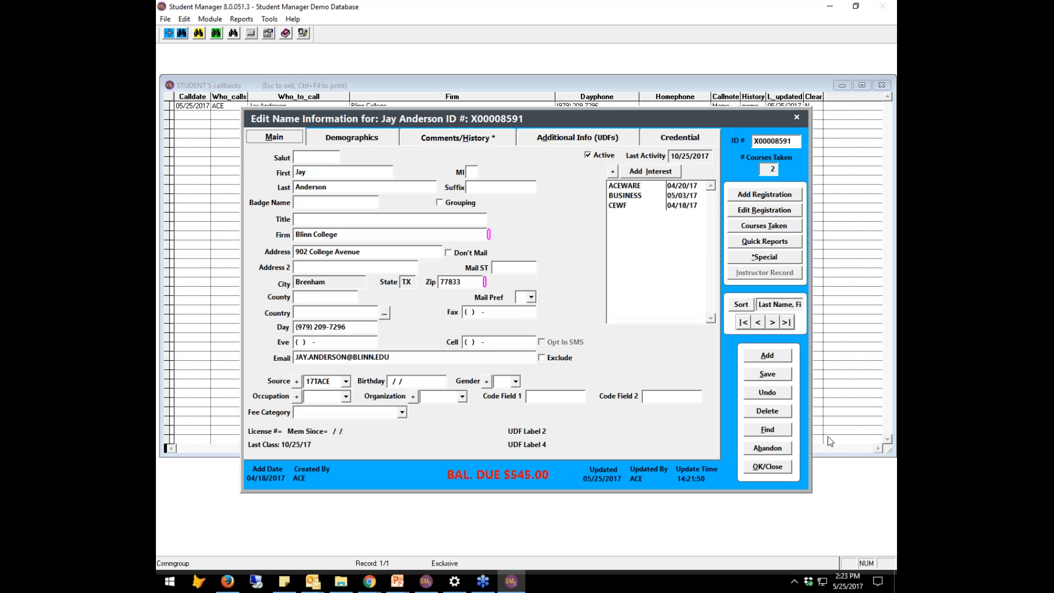
pyautogui.click(773, 451)
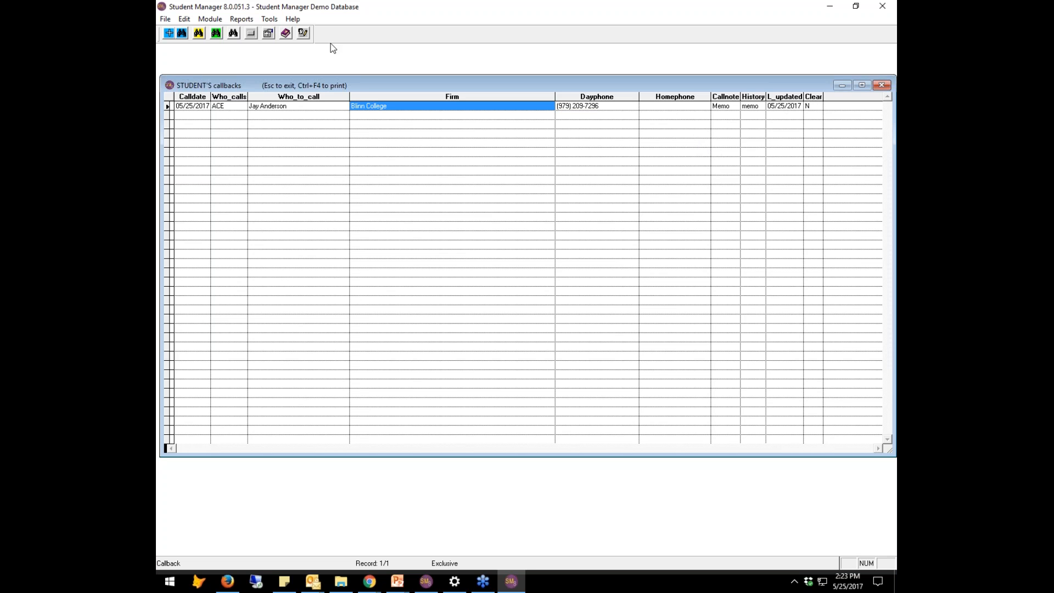
# Step: Append "I done it - CH 05/25" to the callback note and close the note window
pyautogui.moveTo(727, 109)
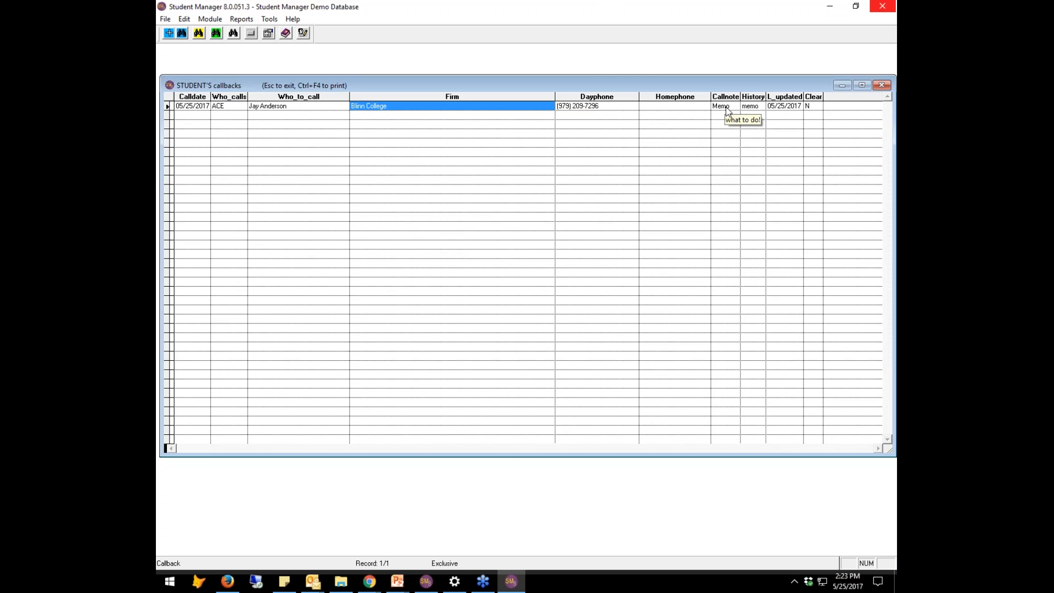
pyautogui.doubleClick(727, 108)
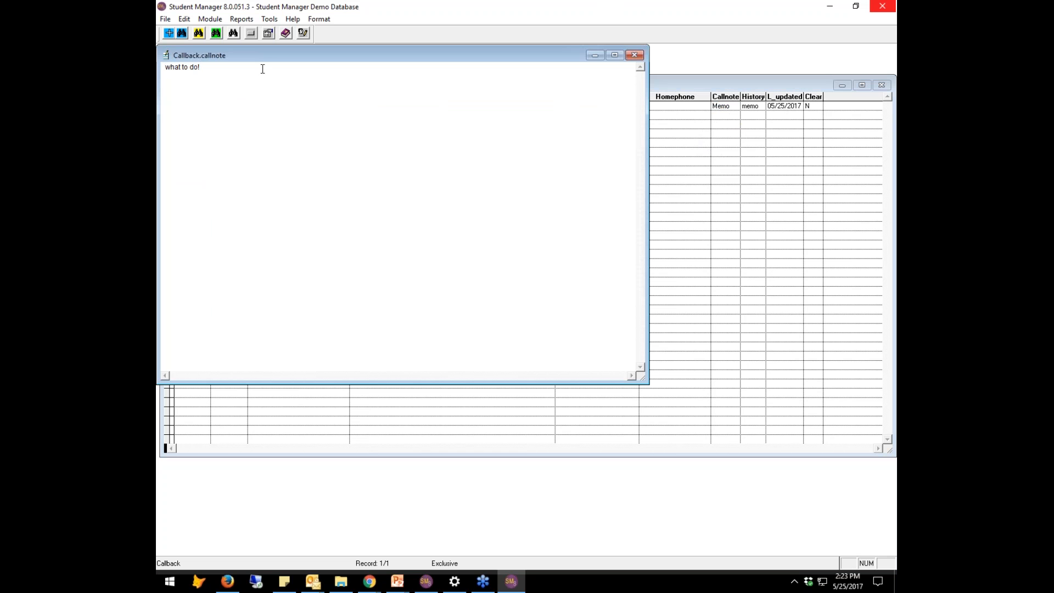
pyautogui.write('I done it - CH 05/25')
pyautogui.click(635, 55)
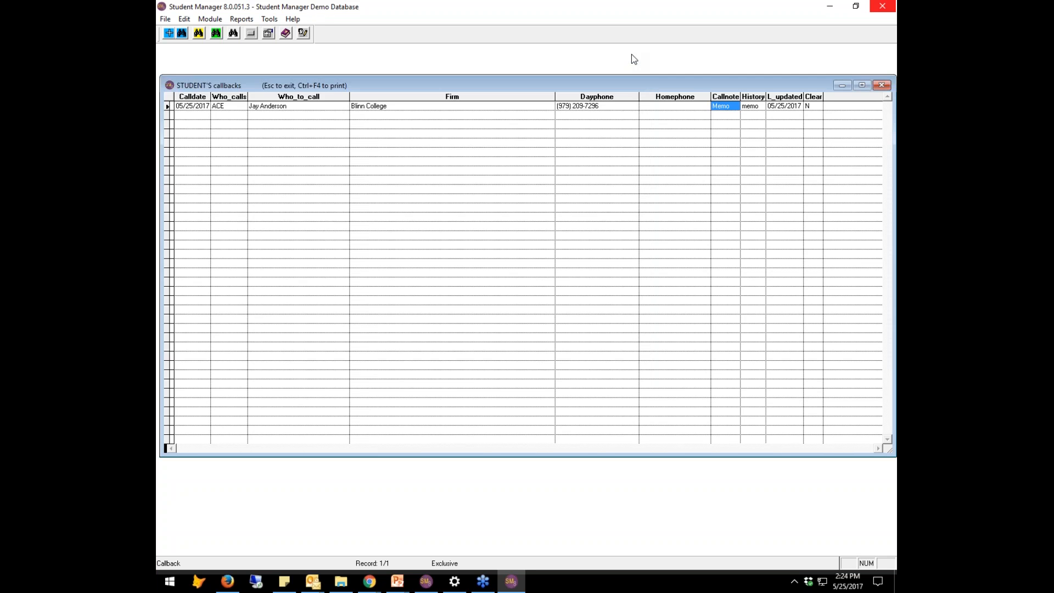
# Step: Set the callback's Clear flag to Y, exit the callbacks list, and ignore the error
pyautogui.click(820, 106)
pyautogui.doubleClick(819, 107)
pyautogui.write('Y')
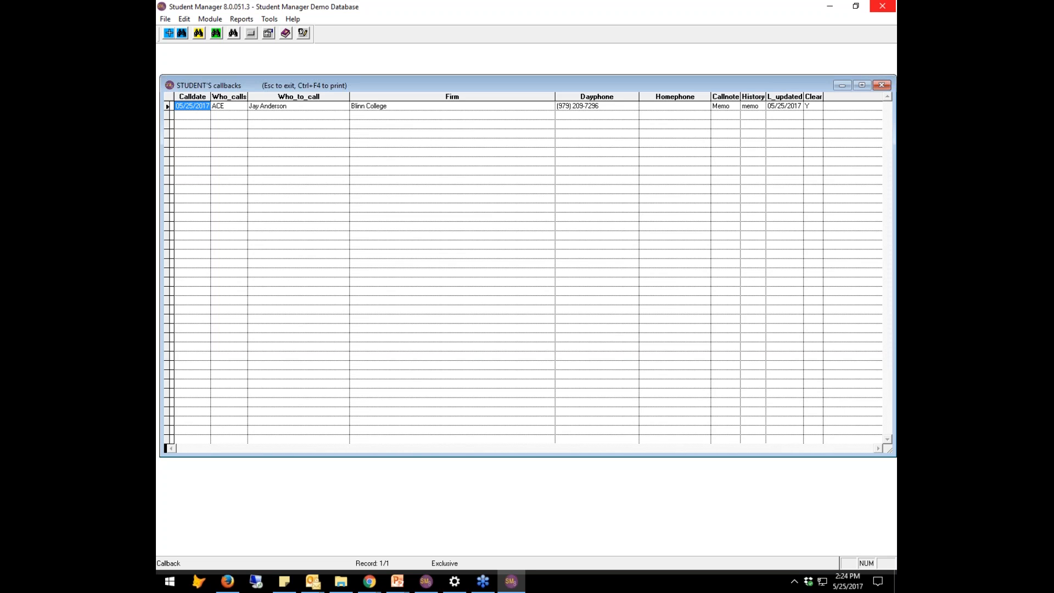
pyautogui.press('Escape')
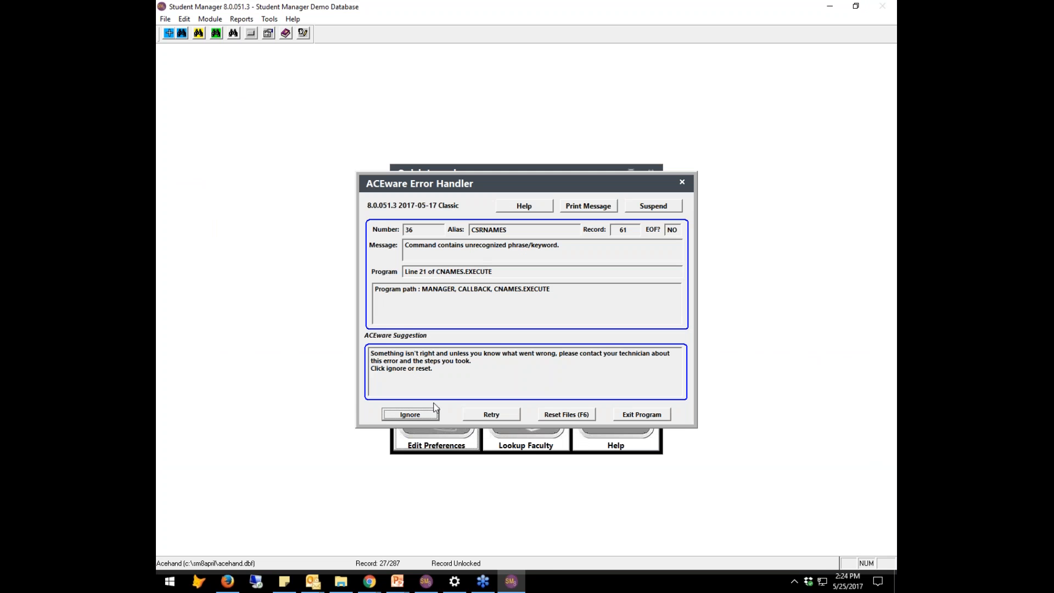
pyautogui.click(411, 415)
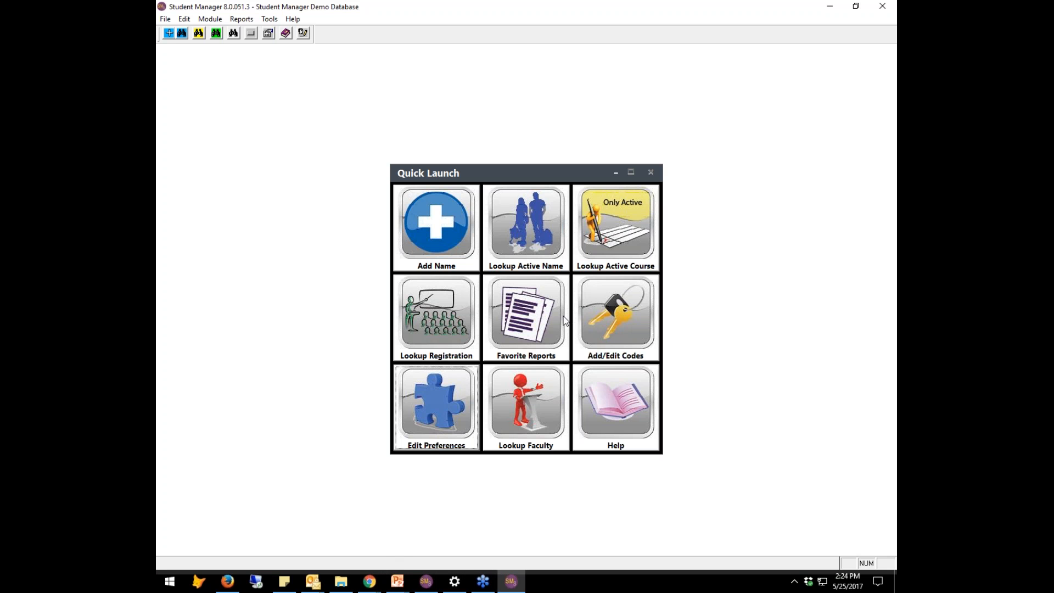
# Step: Switch to the slide show and back to Student Manager
pyautogui.click(398, 581)
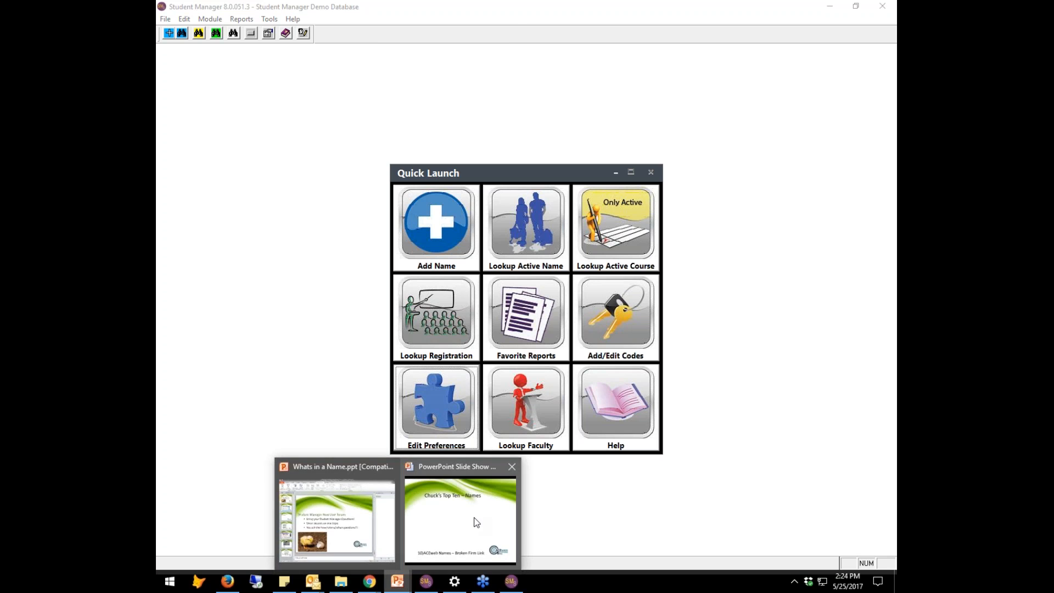
pyautogui.click(476, 522)
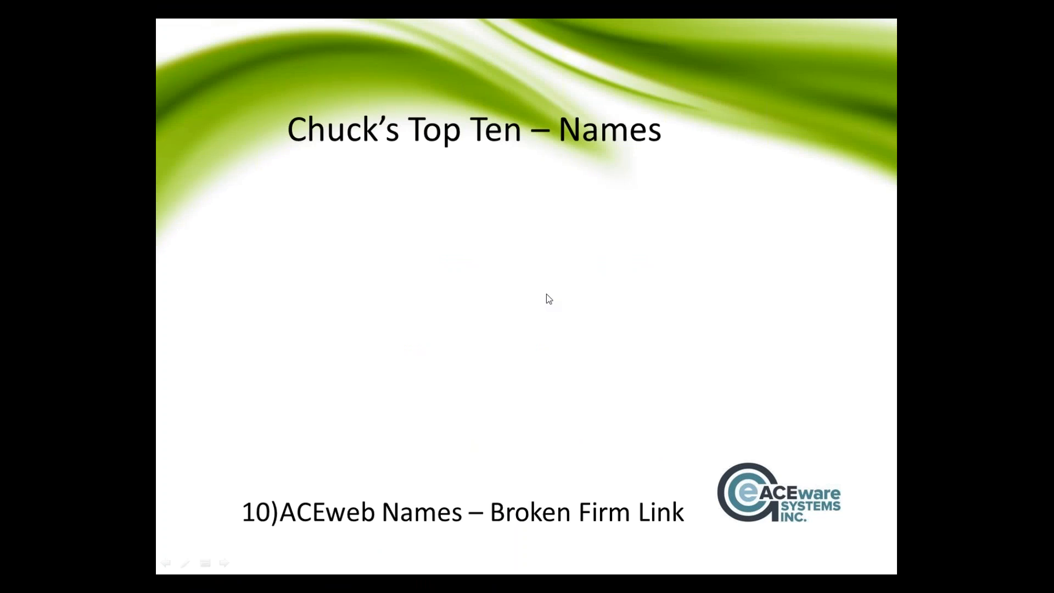
pyautogui.hotkey('alt', 'Tab')
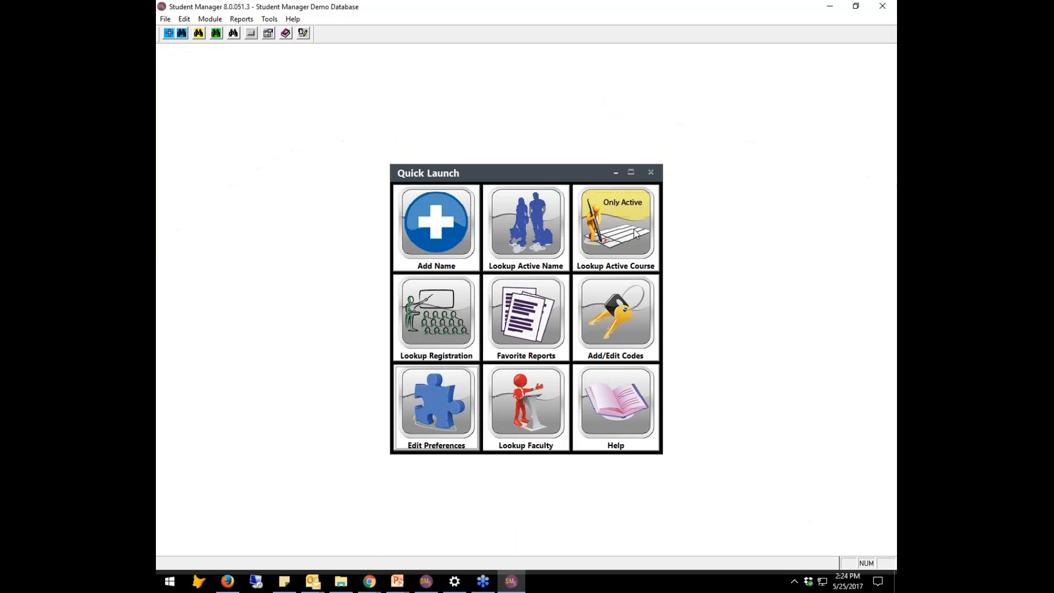
# Step: Look up active names, open the Learning Exchange student's record, and open its firm information
pyautogui.click(532, 236)
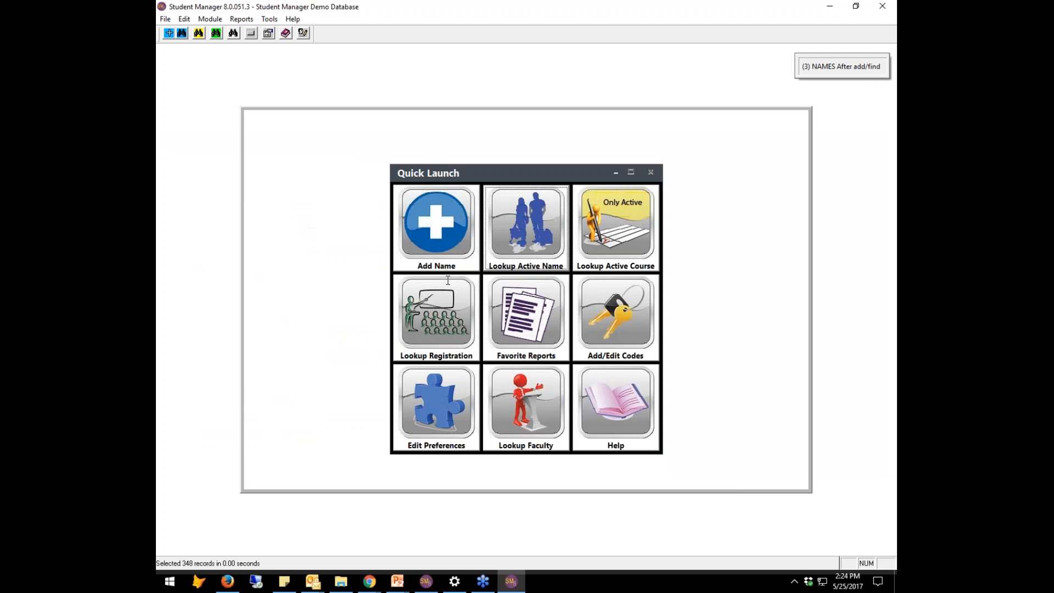
pyautogui.click(365, 234)
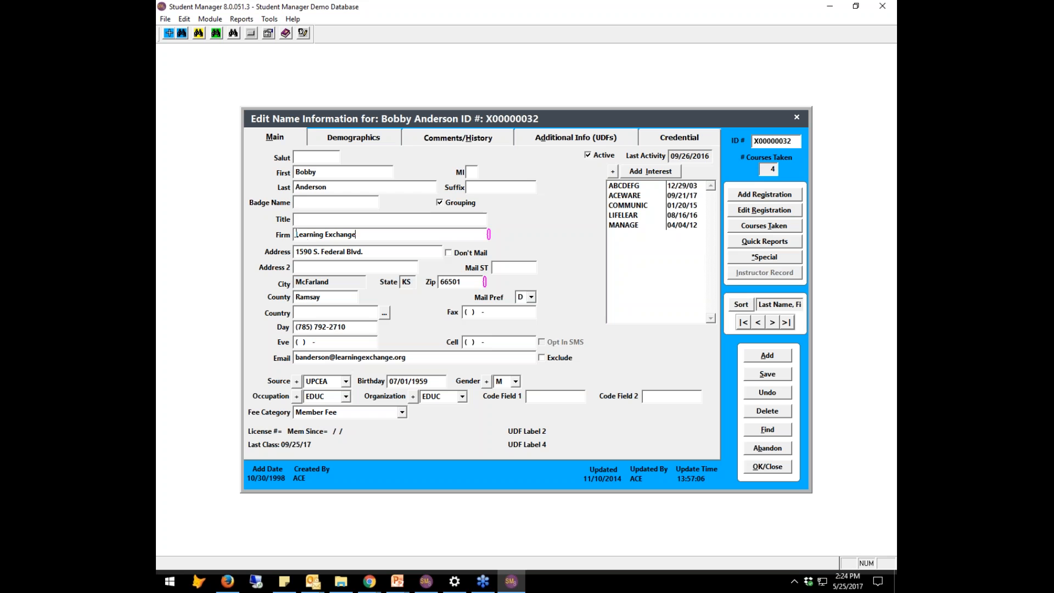
pyautogui.doubleClick(318, 234)
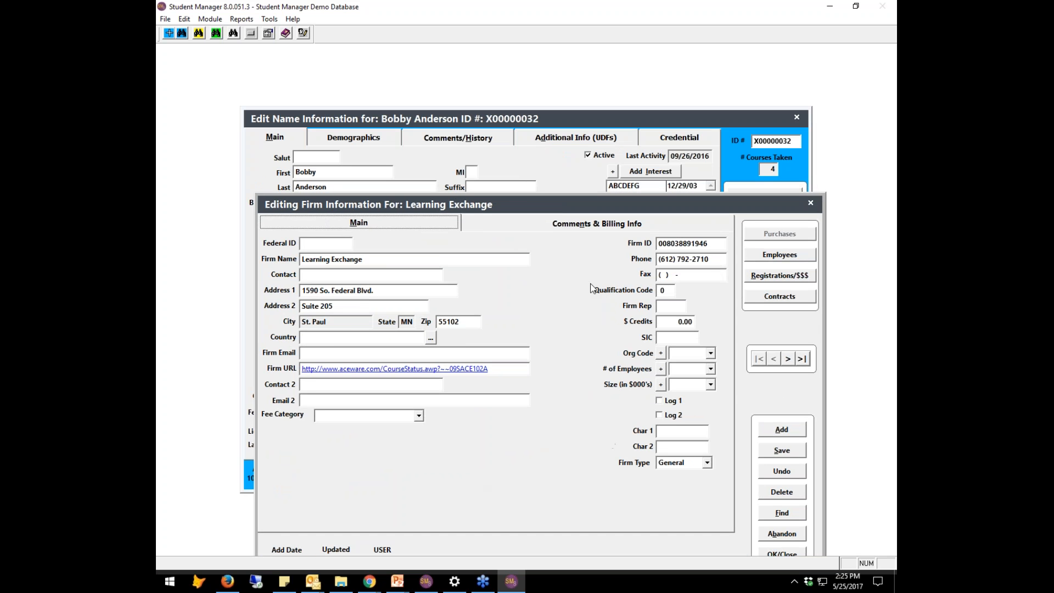
# Step: Close the firm information window and then the name record window
pyautogui.moveTo(560, 214); pyautogui.dragTo(555, 137)
pyautogui.click(776, 480)
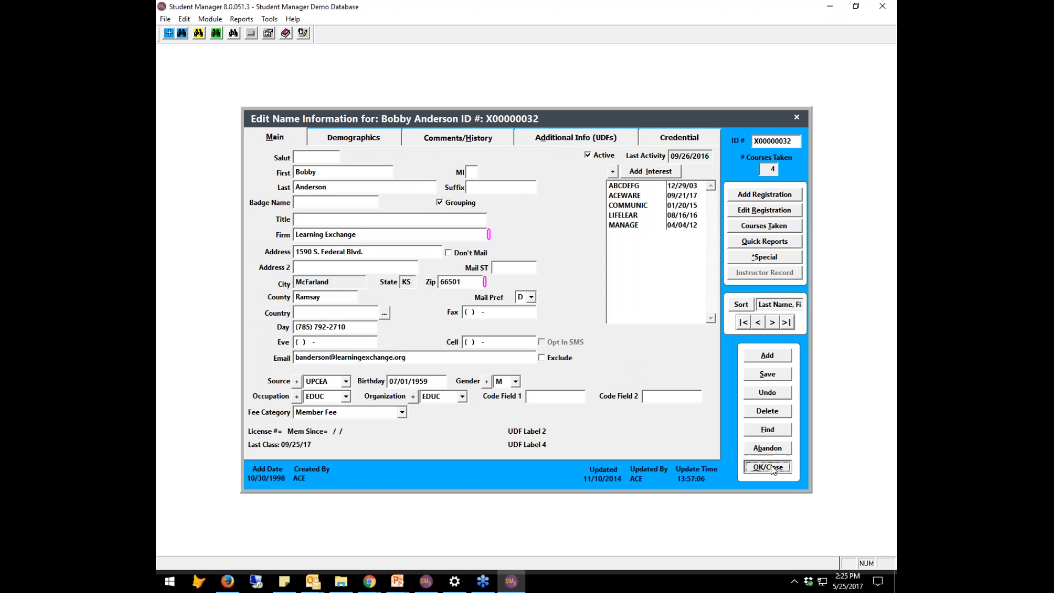
pyautogui.click(767, 466)
# Step: Run the Broken Firm Links data cleanup tool, accept its notice, and cancel at the unmatched-firms prompt
pyautogui.click(269, 20)
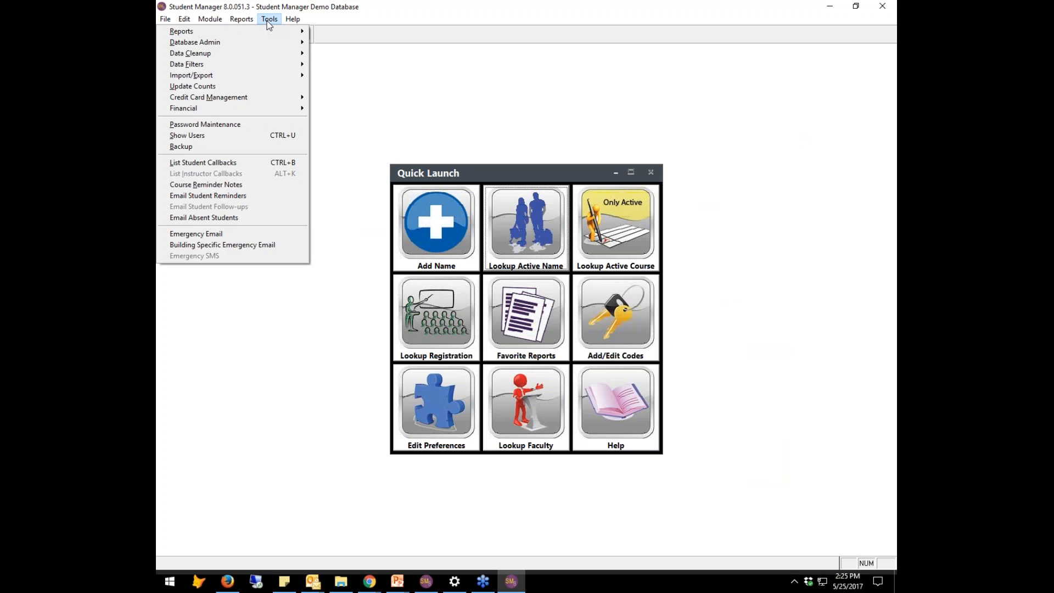
pyautogui.moveTo(247, 52)
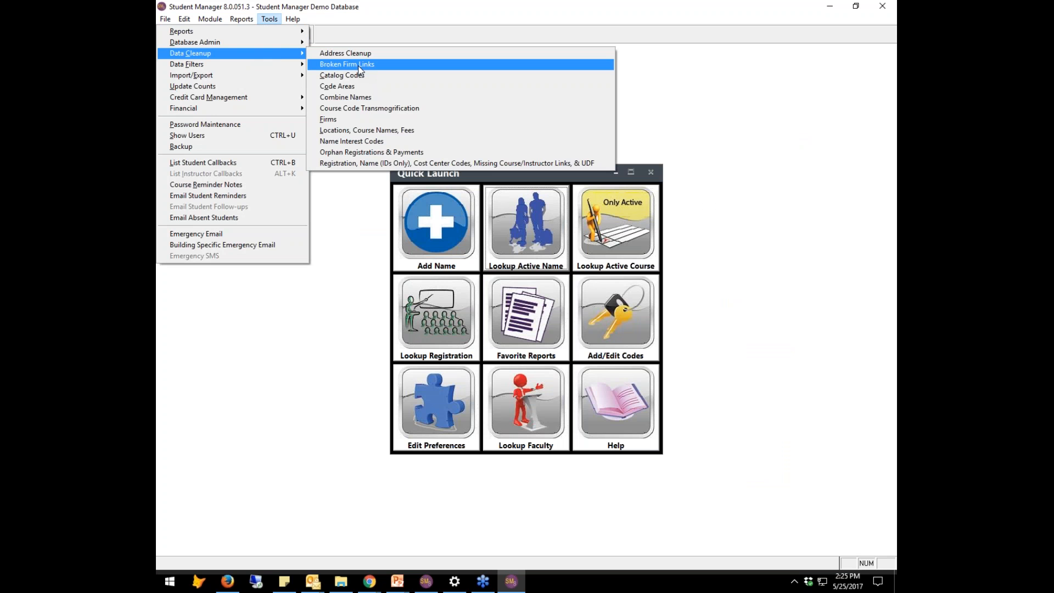
pyautogui.click(359, 66)
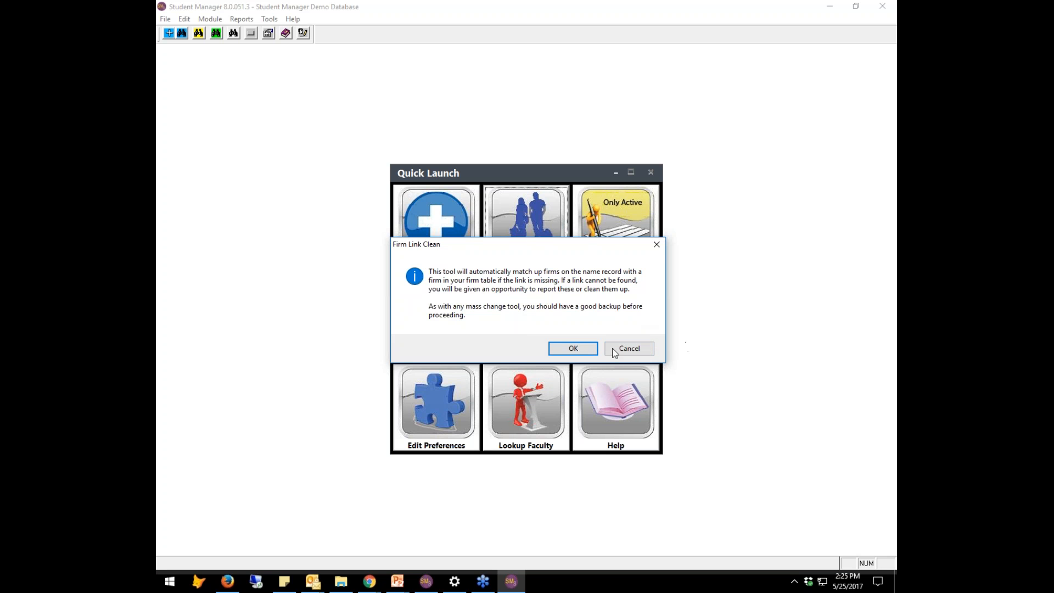
pyautogui.click(573, 348)
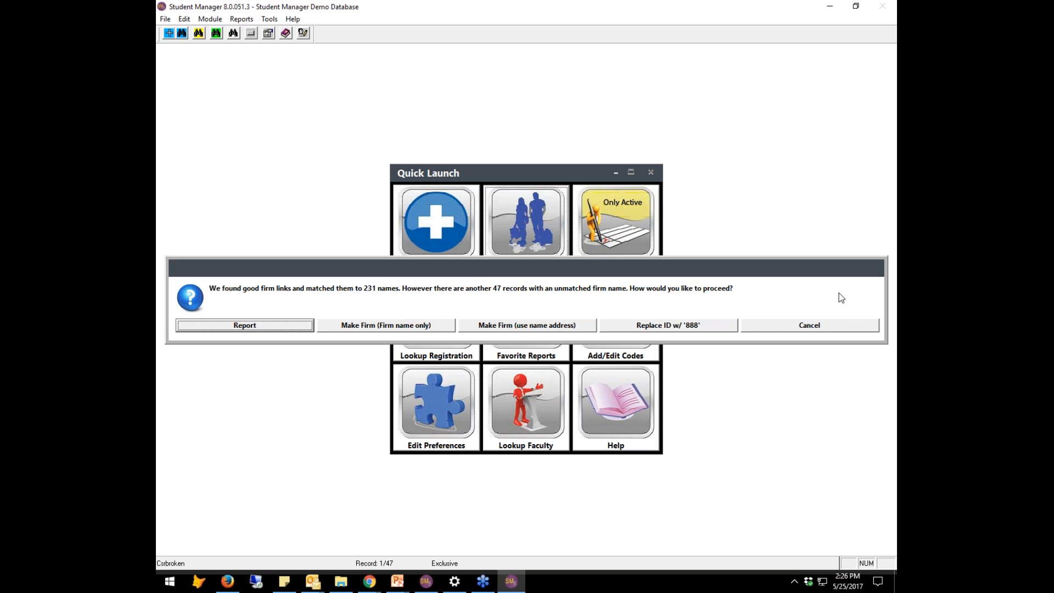
pyautogui.click(840, 328)
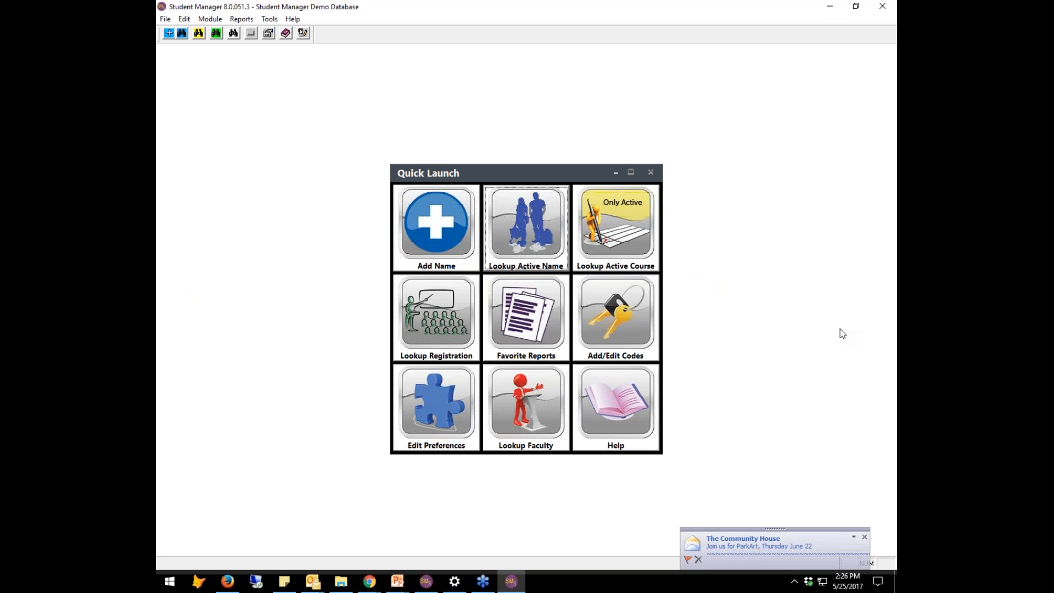
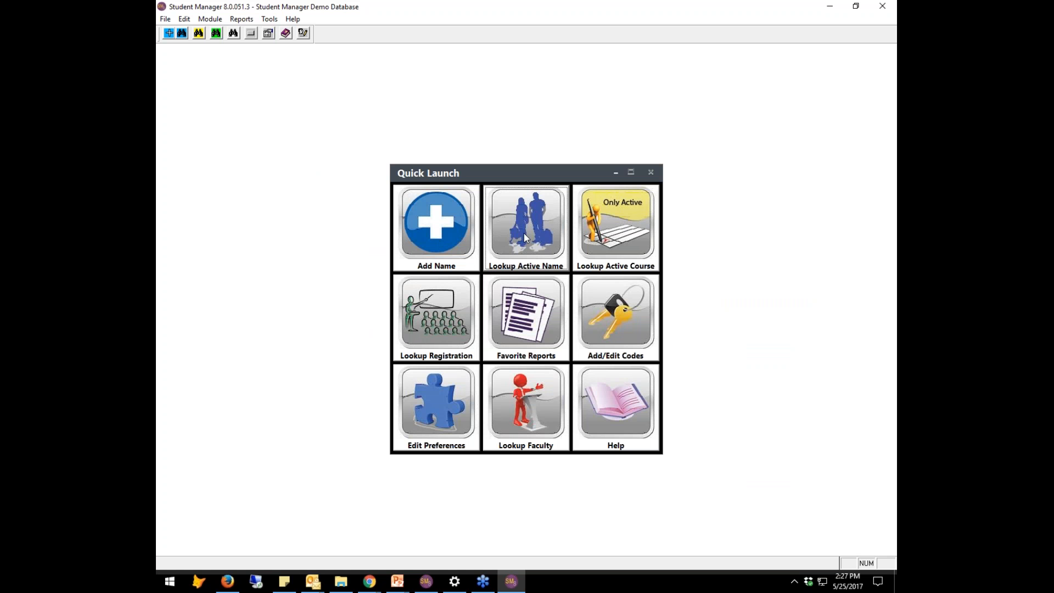
# Step: Move to the next name record and display, then close, the keyboard shortcuts list
pyautogui.click(524, 237)
pyautogui.doubleClick(526, 290)
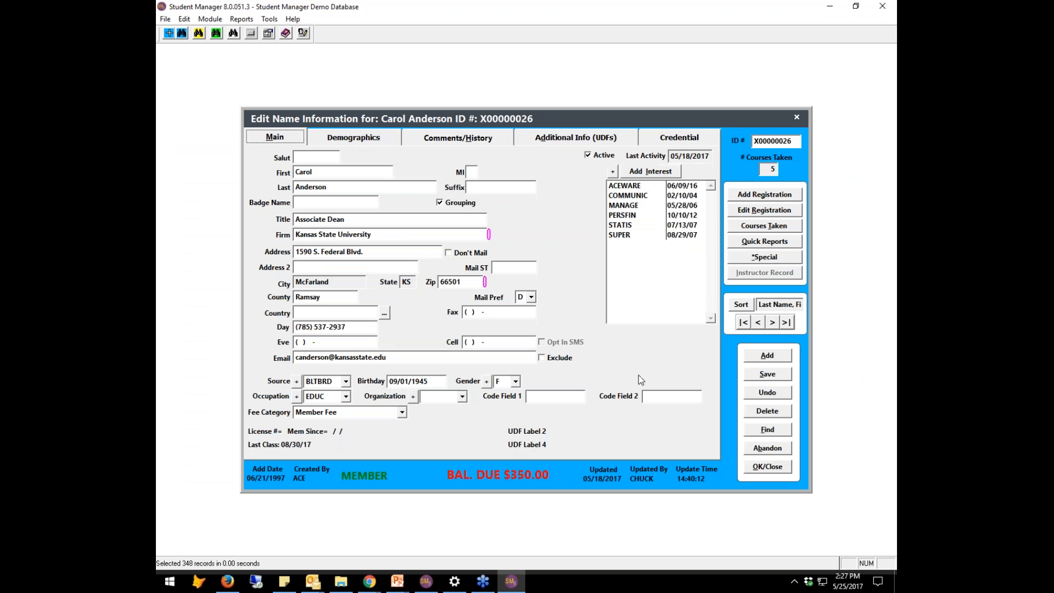
pyautogui.click(772, 323)
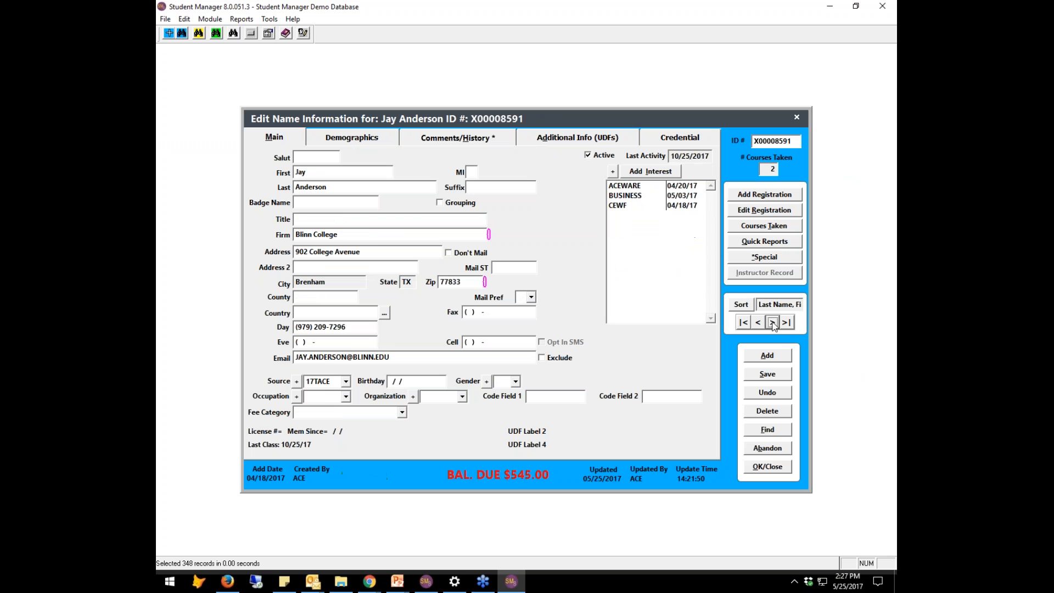
pyautogui.press('F1')
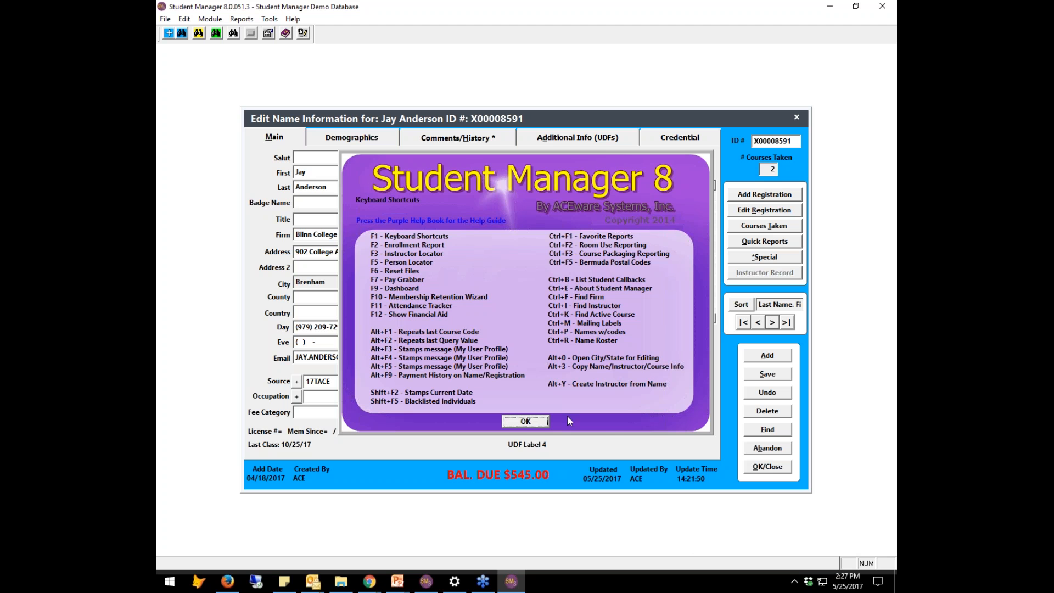
pyautogui.click(528, 424)
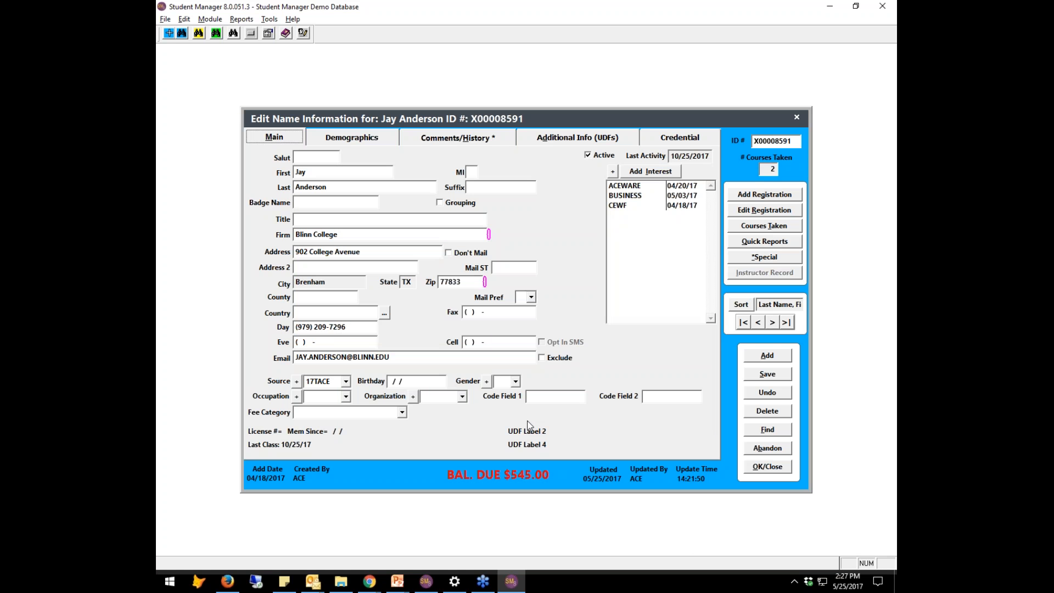
# Step: Set the Blinn College student's city to Obsuto, clear the state and zip, and save the record
pyautogui.press('F5')
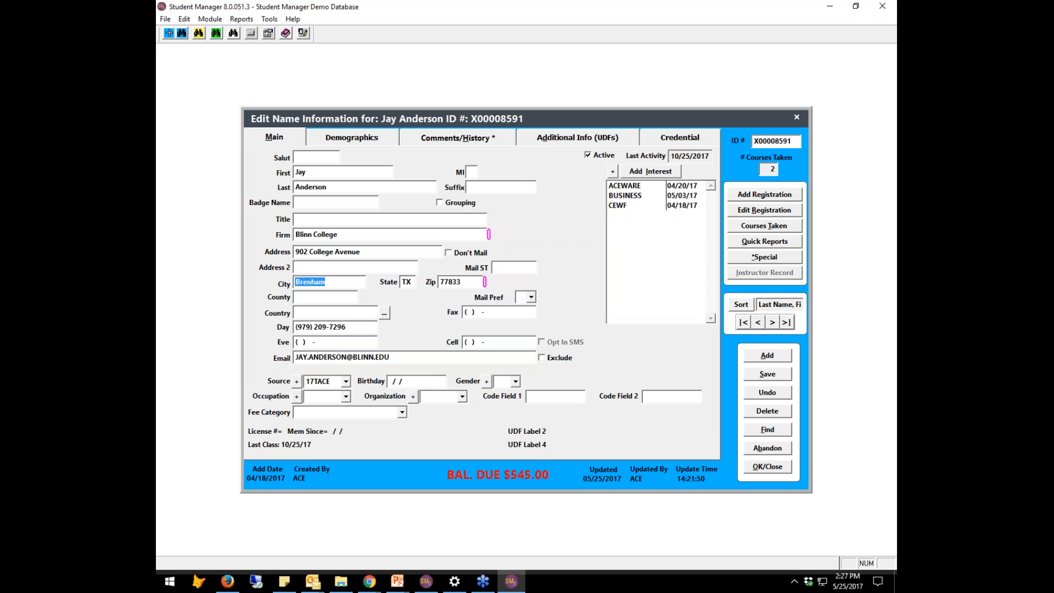
pyautogui.write('Obsutc')
pyautogui.press('Tab')
pyautogui.press('BackSpace')
pyautogui.press('Tab')
pyautogui.doubleClick(463, 282)
pyautogui.press('BackSpace')
pyautogui.click(786, 376)
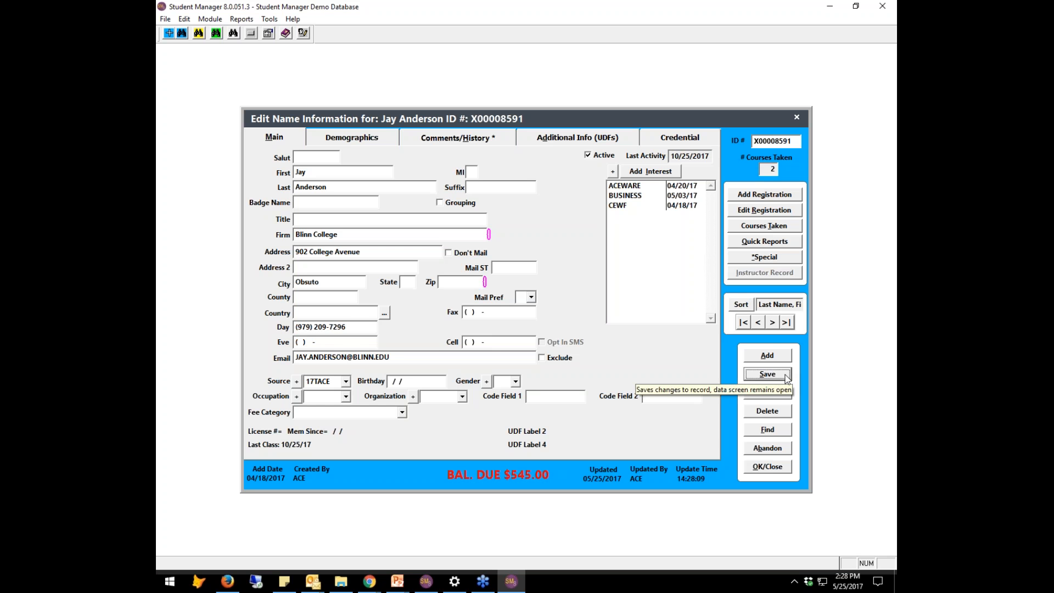
# Step: Move to the next name record, set its zip to 66502, and accept the county update
pyautogui.click(773, 323)
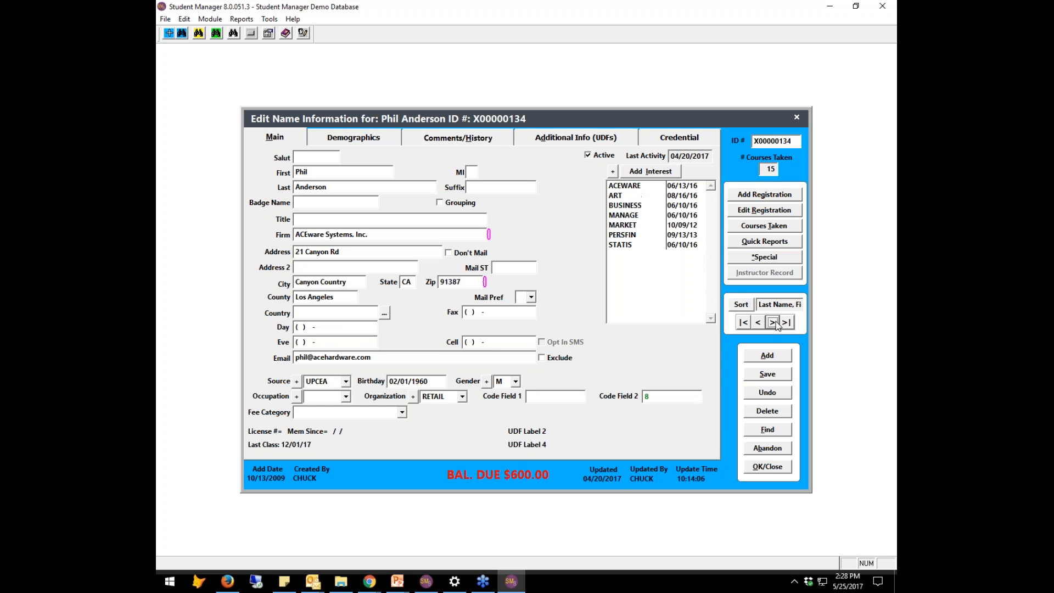
pyautogui.click(350, 283)
pyautogui.moveTo(464, 282); pyautogui.dragTo(412, 272)
pyautogui.write('66502')
pyautogui.press('Tab')
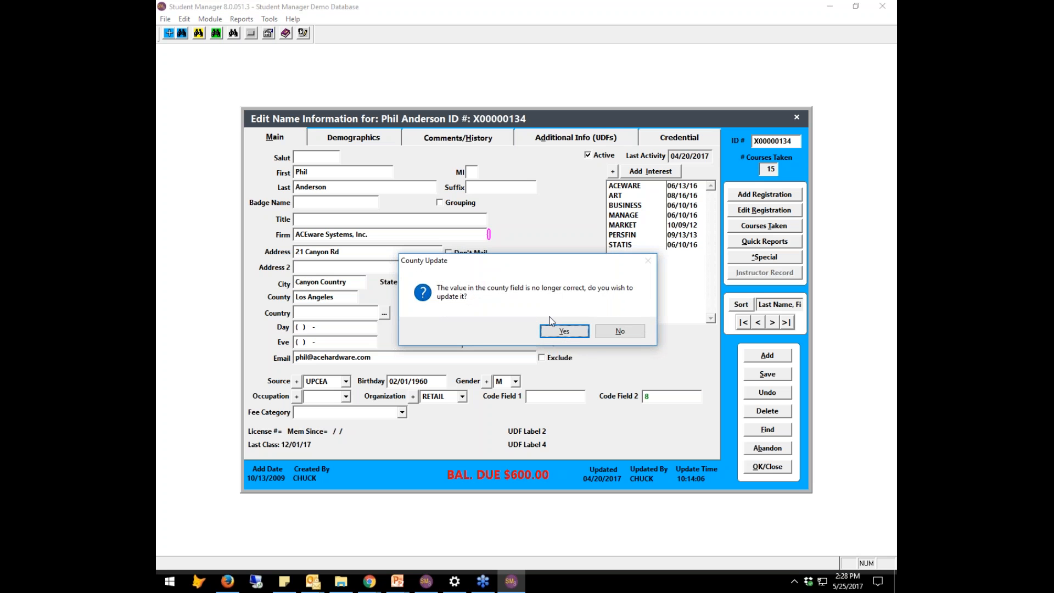
pyautogui.click(565, 331)
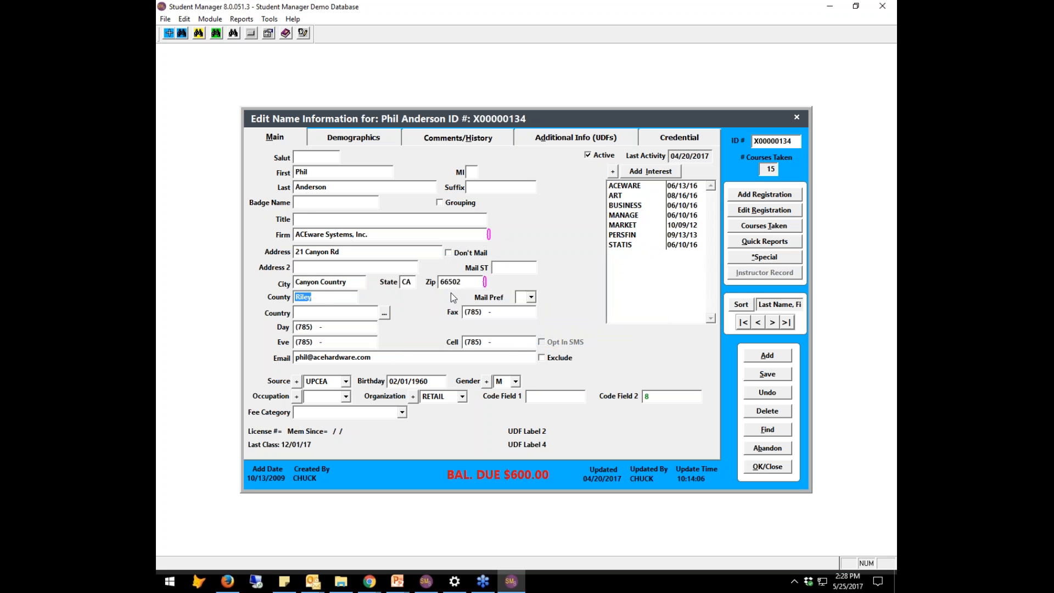
# Step: Clear the record's city and state and leave the zip field so they fill from zip 66502
pyautogui.moveTo(471, 281); pyautogui.dragTo(441, 282)
pyautogui.moveTo(354, 282); pyautogui.dragTo(255, 266)
pyautogui.press('Delete')
pyautogui.moveTo(415, 282); pyautogui.dragTo(386, 278)
pyautogui.press('Delete')
pyautogui.click(469, 281)
pyautogui.press('Tab')
# Step: Close the record and reopen the Blinn College student's record from the name search list
pyautogui.click(768, 466)
pyautogui.click(510, 253)
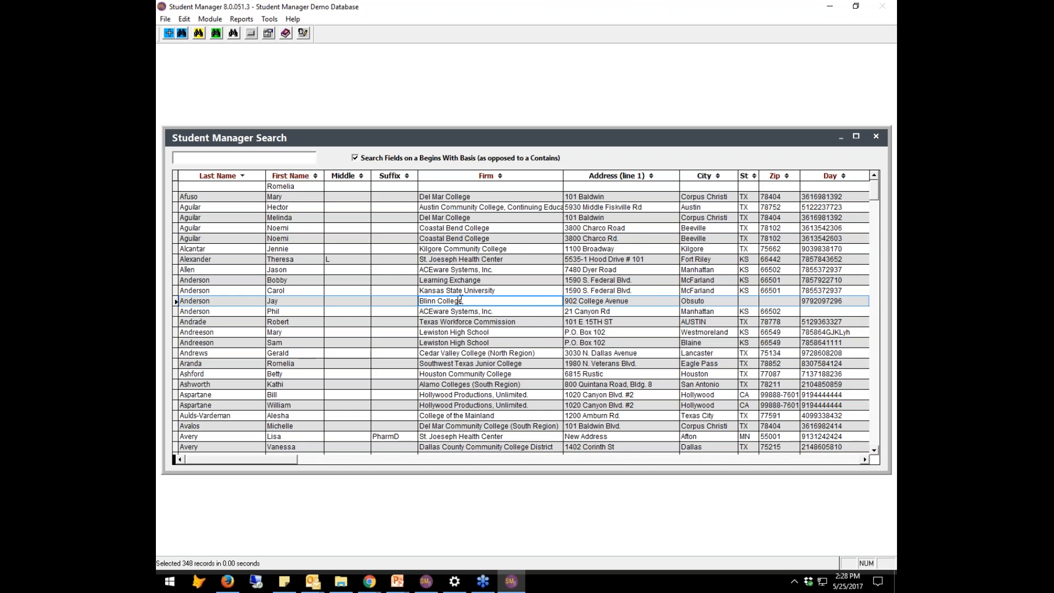
pyautogui.doubleClick(459, 301)
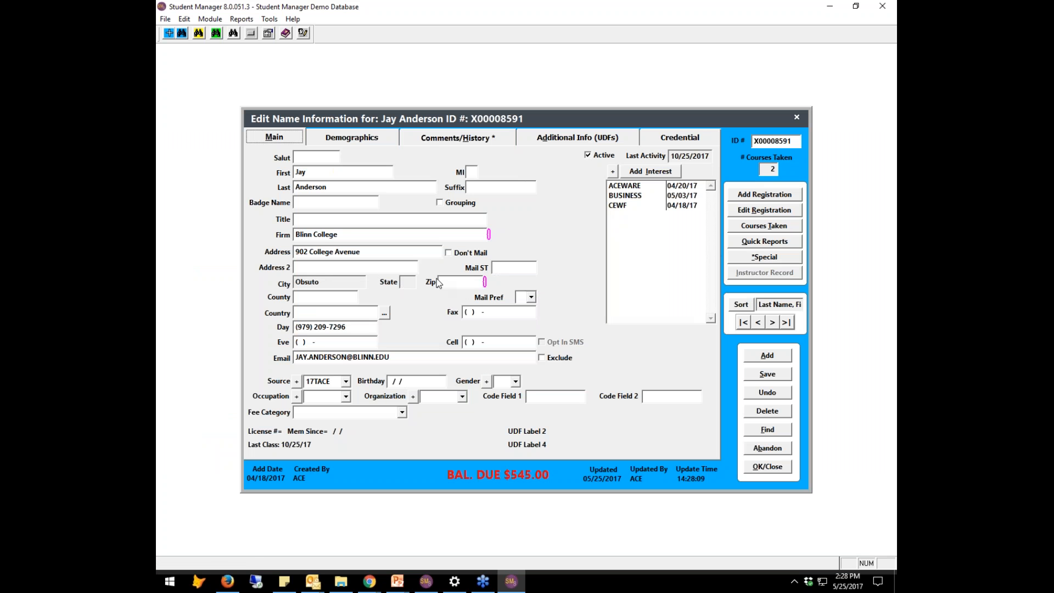
# Step: Switch to the slide show and back, then display and close the keyboard shortcuts list
pyautogui.click(397, 580)
pyautogui.click(463, 516)
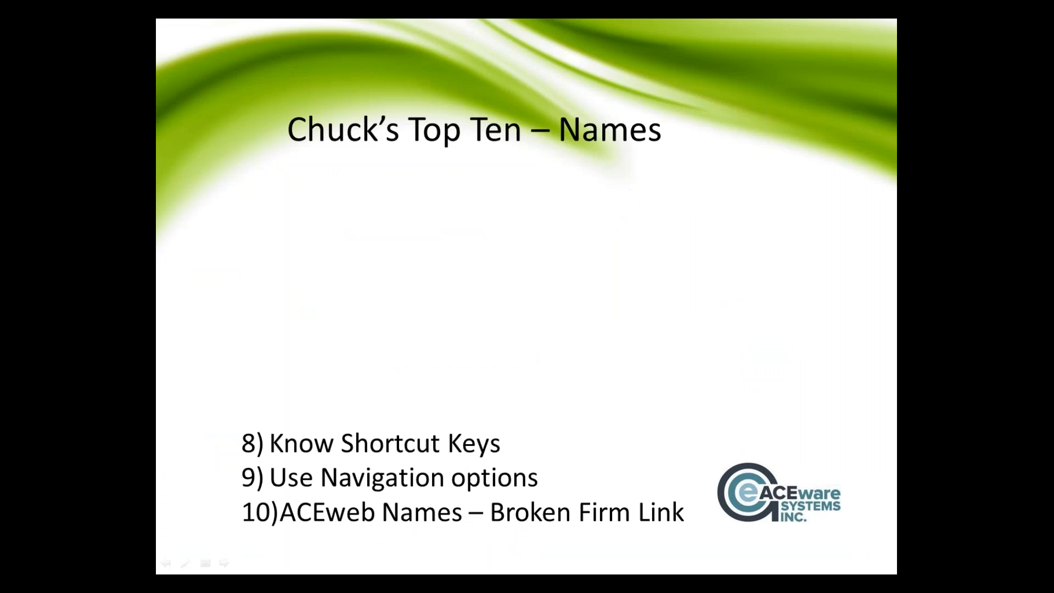
pyautogui.hotkey('alt', 'Tab')
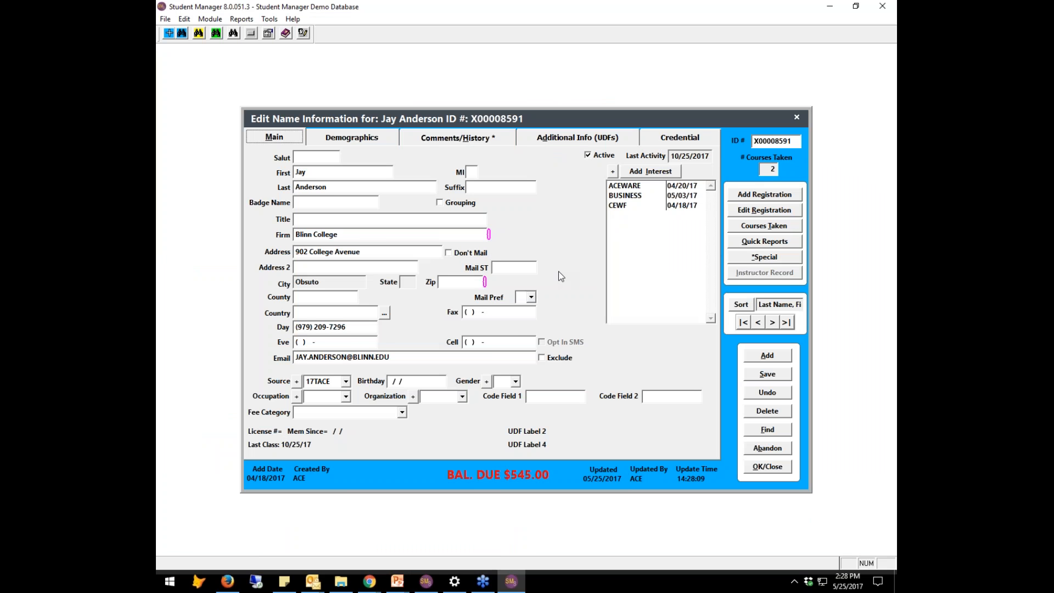
pyautogui.press('F1')
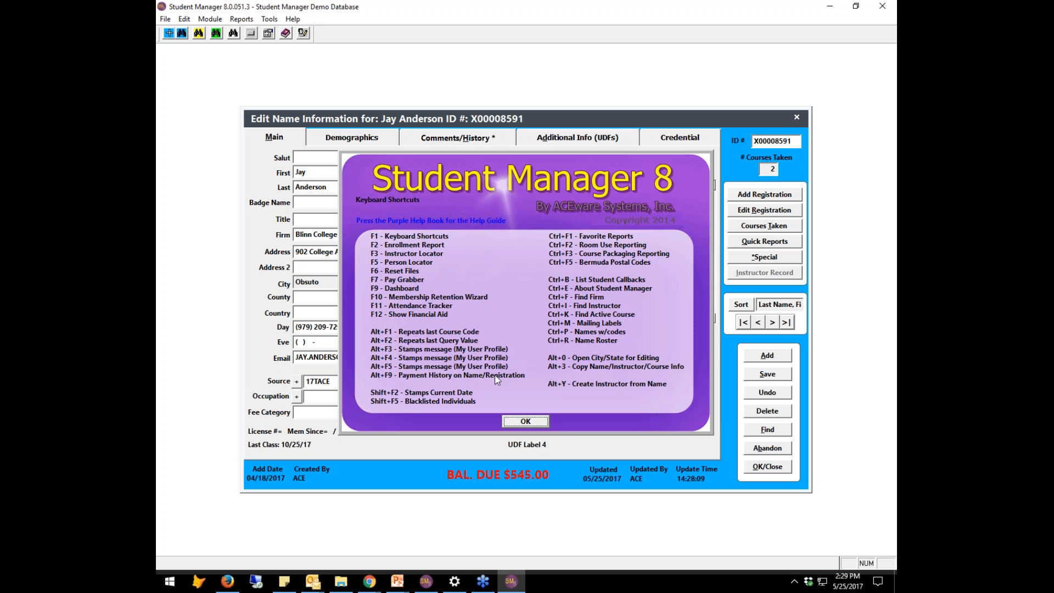
pyautogui.click(531, 421)
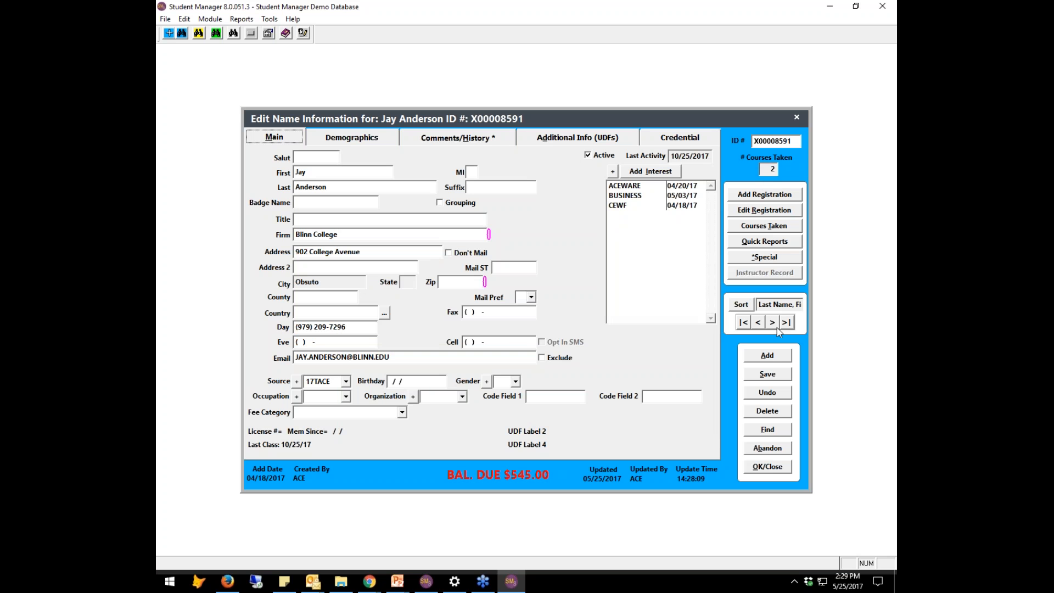
# Step: Find names by last name beginning 'havl' and open the ACEware Systems, Inc. staff record
pyautogui.click(775, 430)
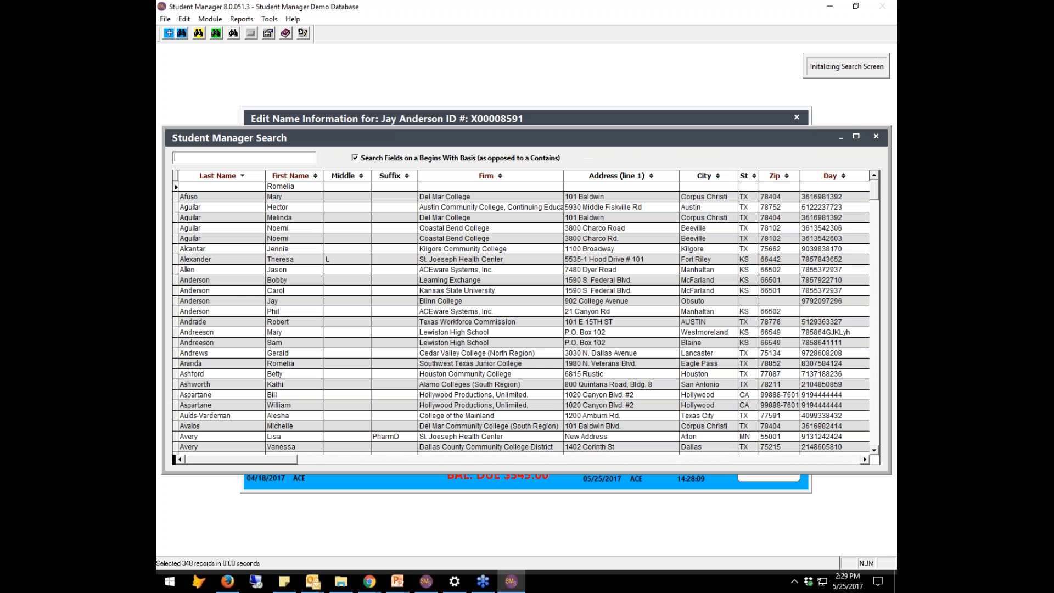
pyautogui.press('capslock')
pyautogui.write('N')
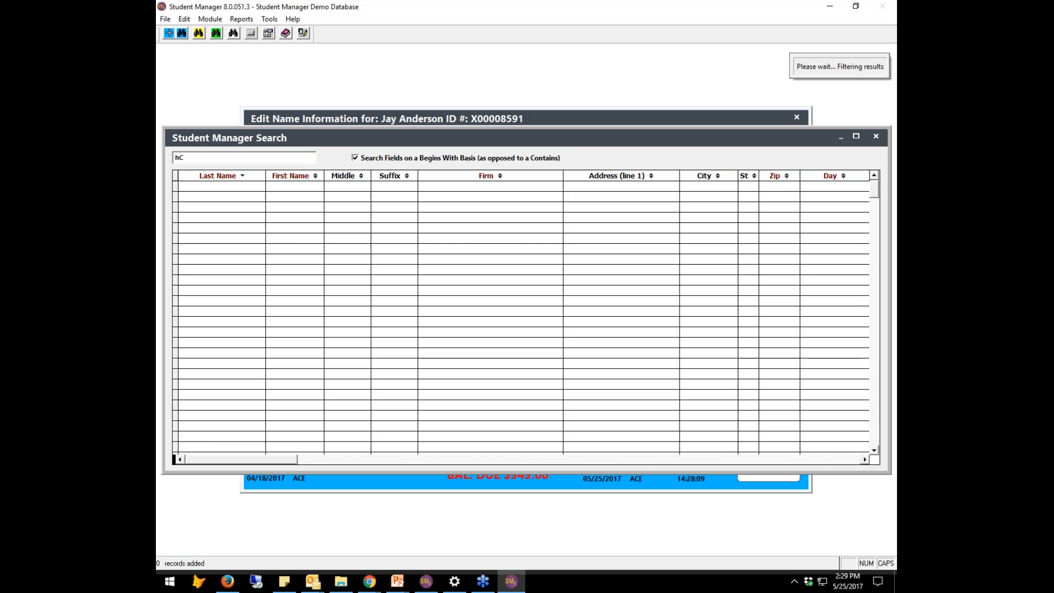
pyautogui.press('capslock')
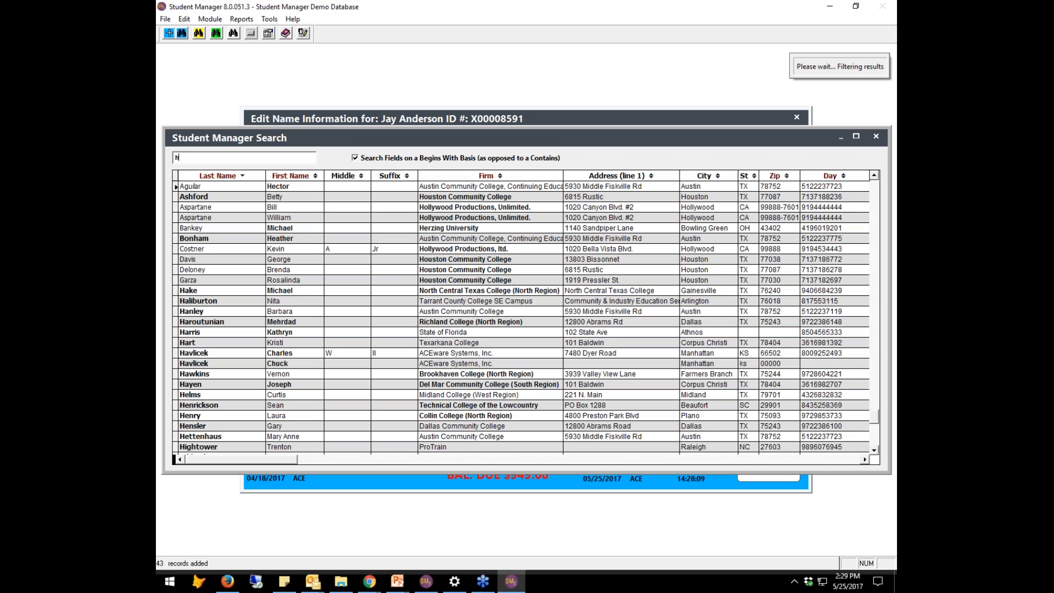
pyautogui.write('avl')
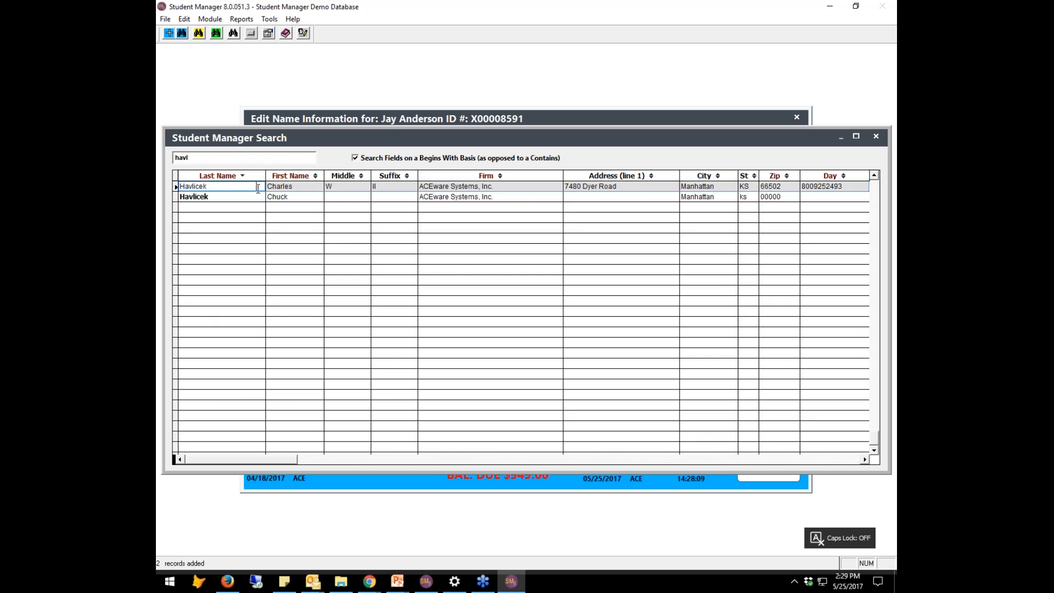
pyautogui.doubleClick(258, 186)
pyautogui.click(589, 335)
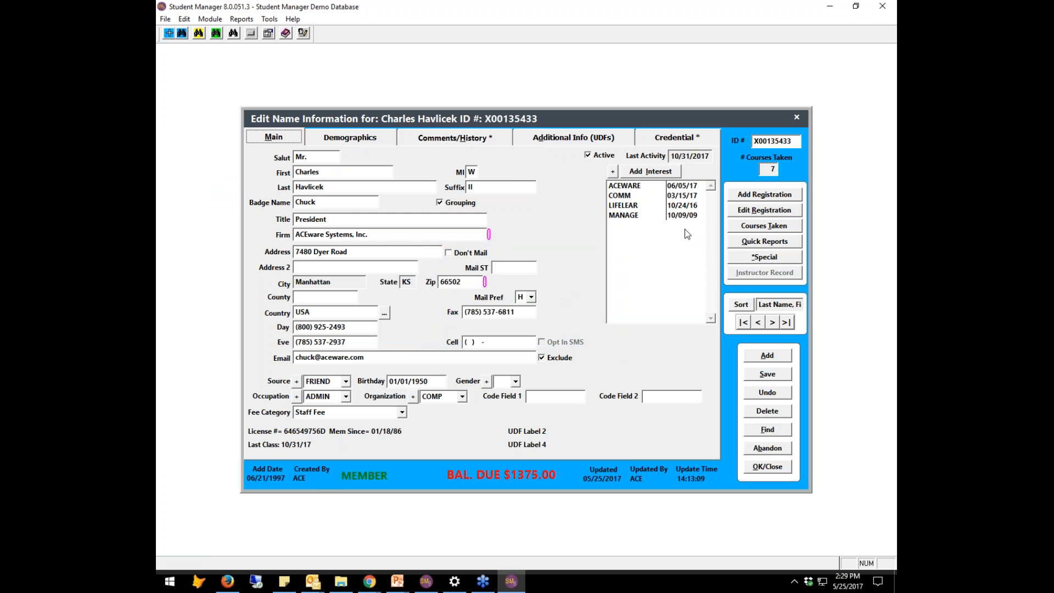
# Step: Open the record's registration, view its payments, and close back to the name record
pyautogui.click(768, 210)
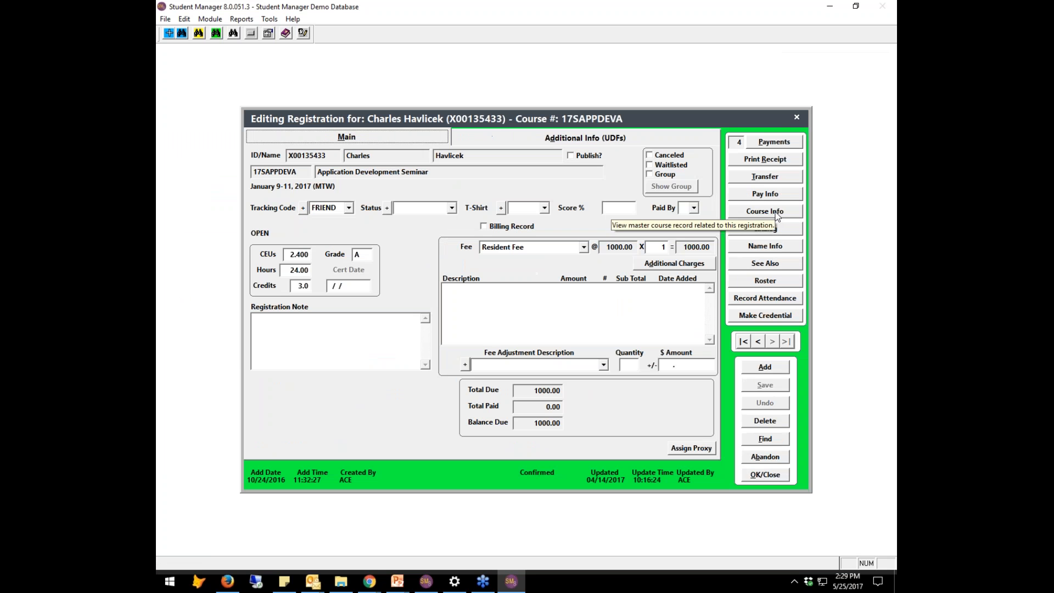
pyautogui.click(774, 142)
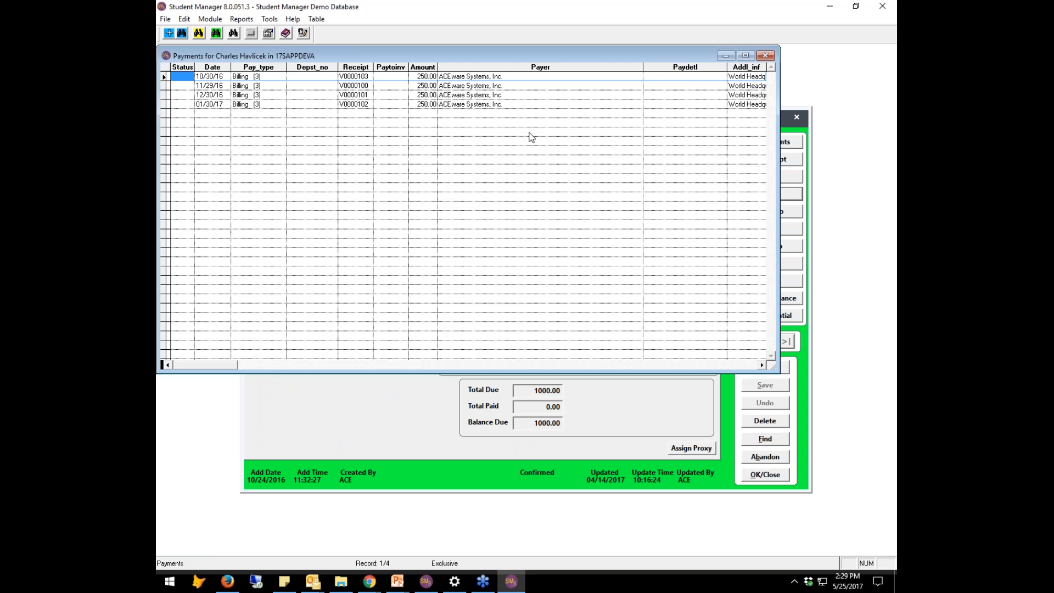
pyautogui.press('Escape')
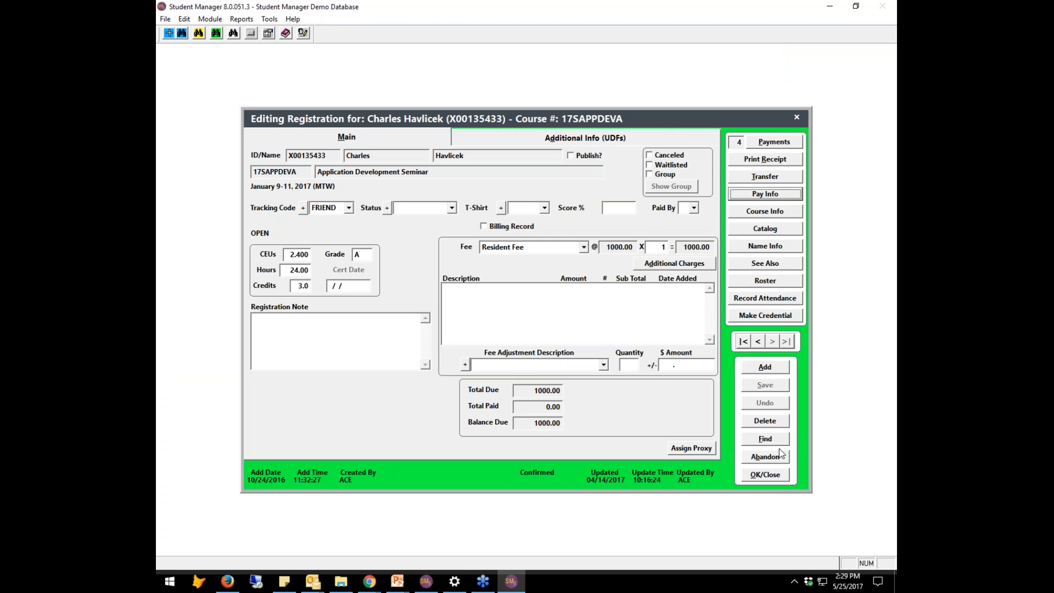
pyautogui.click(768, 473)
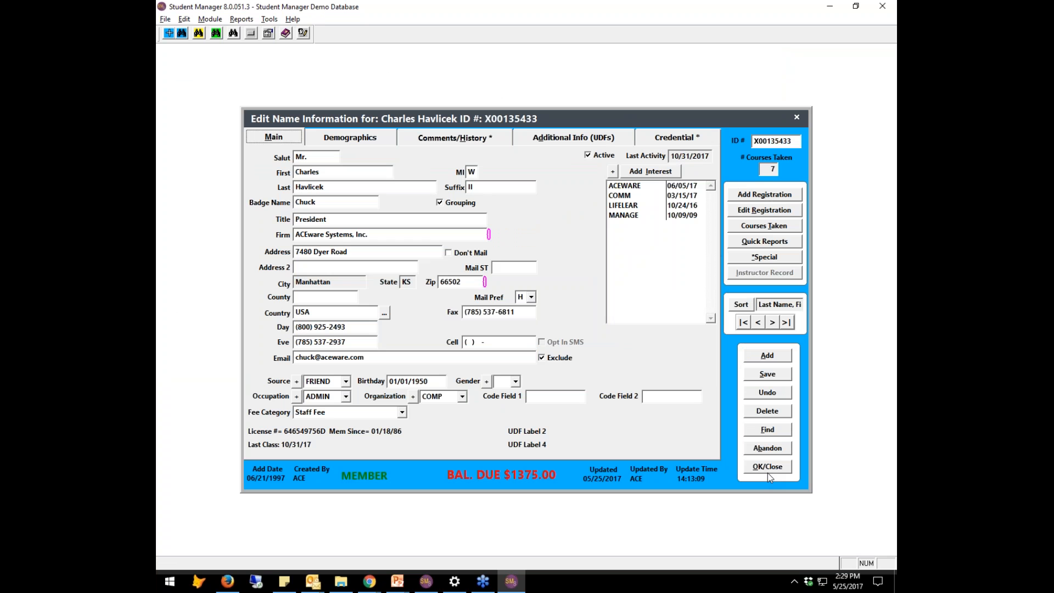
# Step: Cancel the macro prompt, then view and close the payment history for this name
pyautogui.hotkey('alt', 'F10')
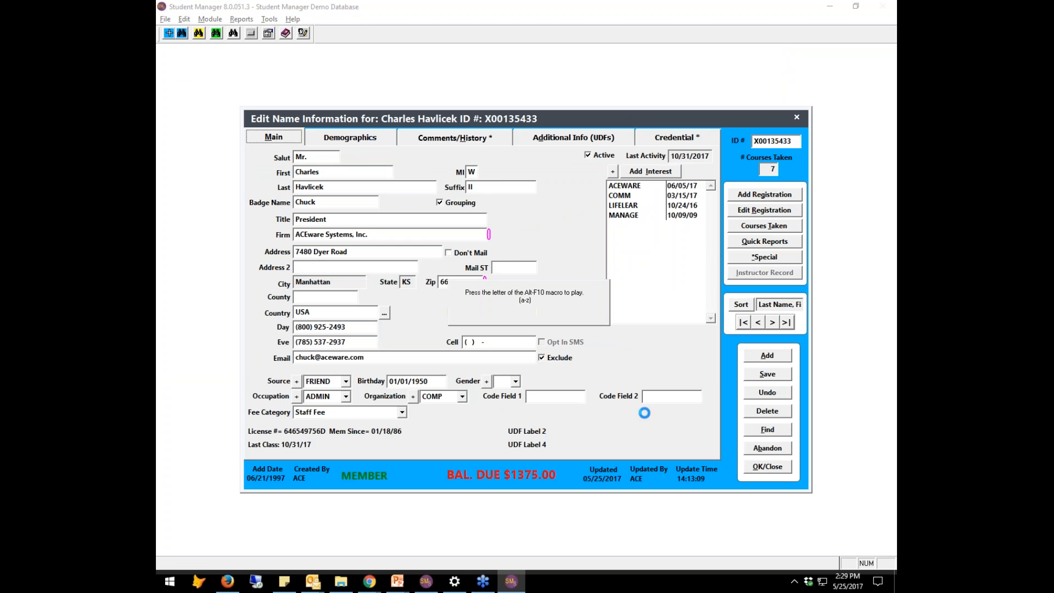
pyautogui.press('Escape')
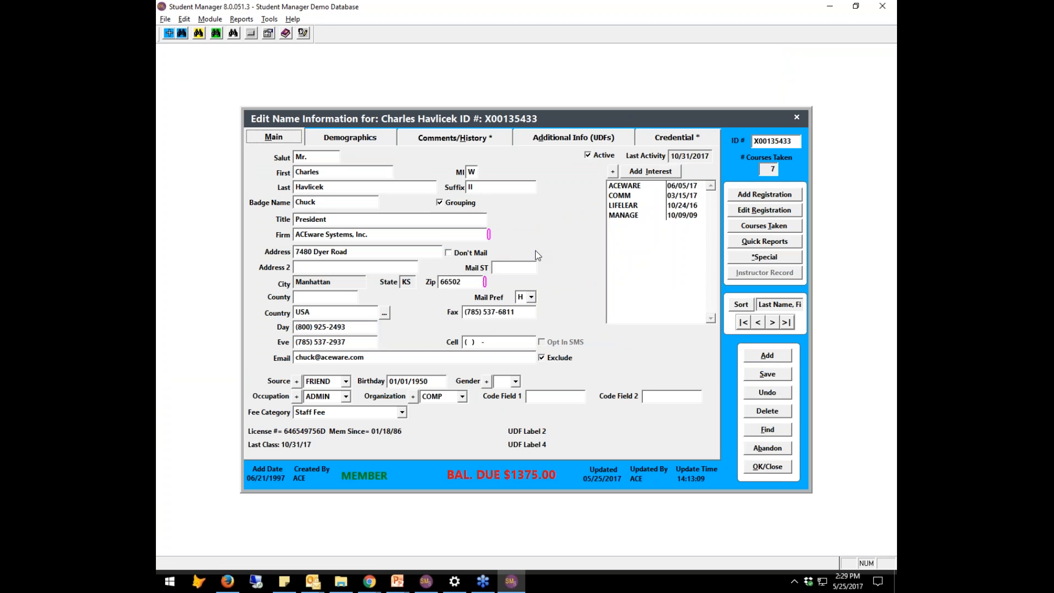
pyautogui.hotkey('alt', 'F9')
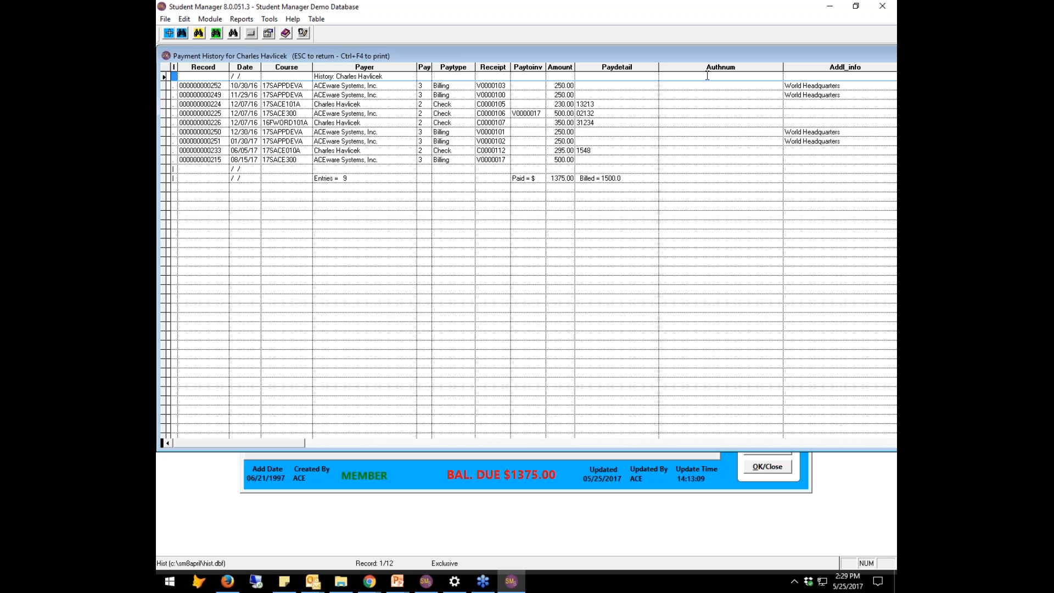
pyautogui.moveTo(721, 55); pyautogui.dragTo(577, 81)
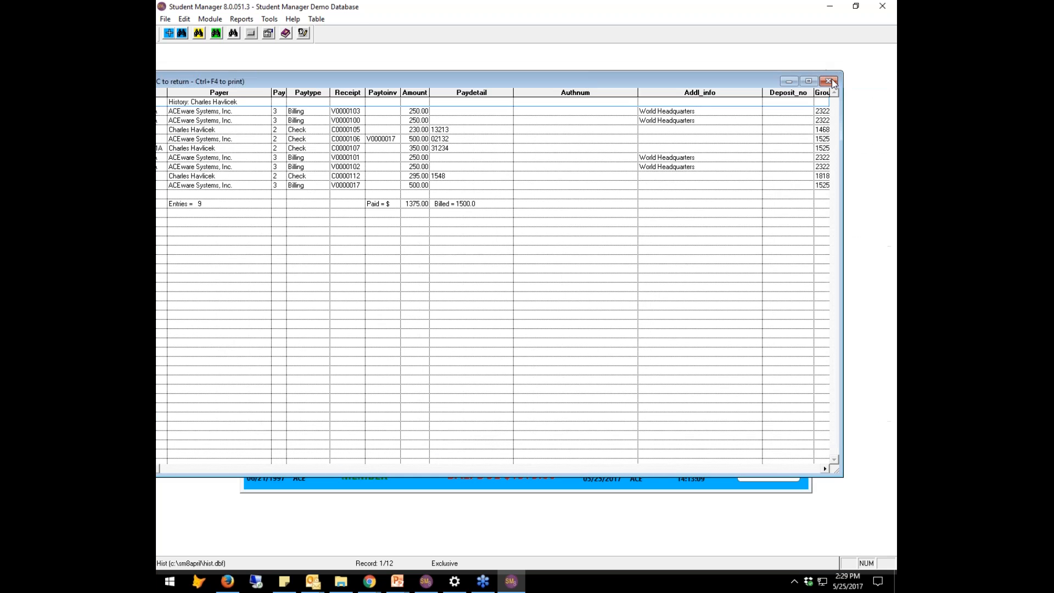
pyautogui.click(832, 79)
pyautogui.click(555, 330)
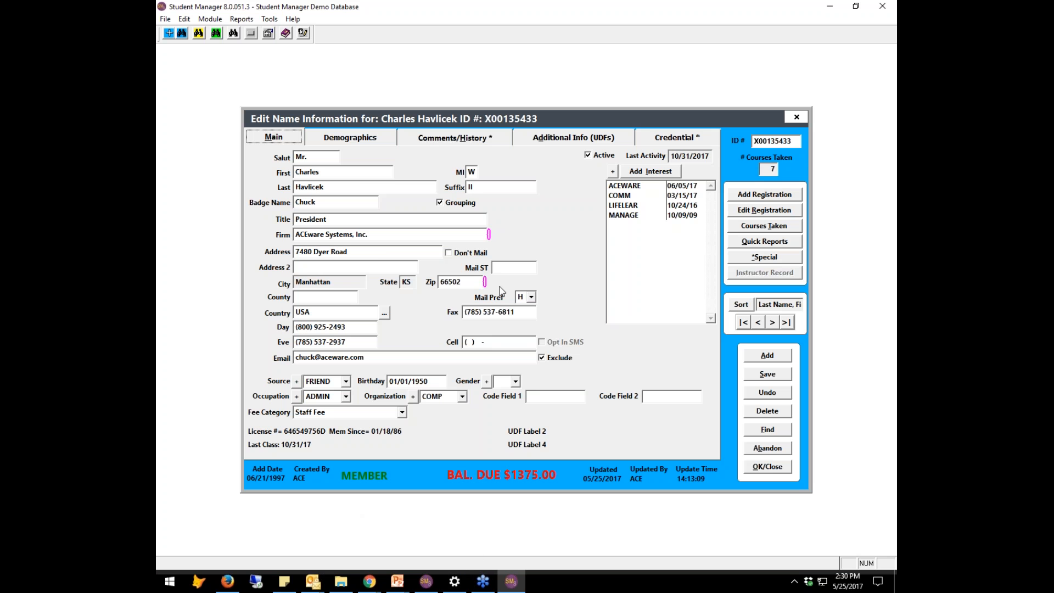
# Step: Display the keyboard shortcuts, then advance the slide show one slide and return to Student Manager
pyautogui.press('F1')
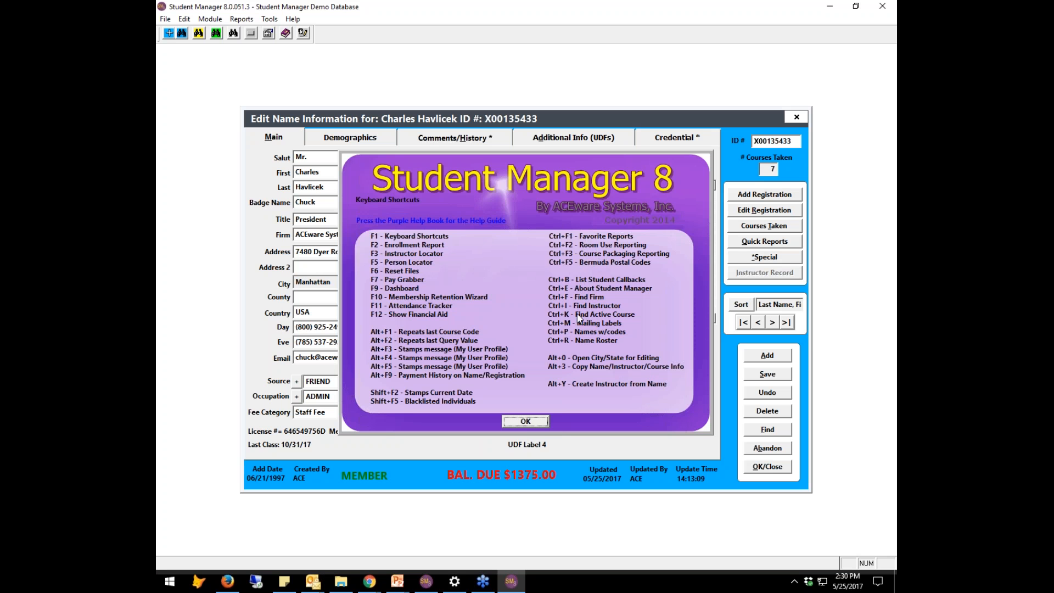
pyautogui.click(522, 422)
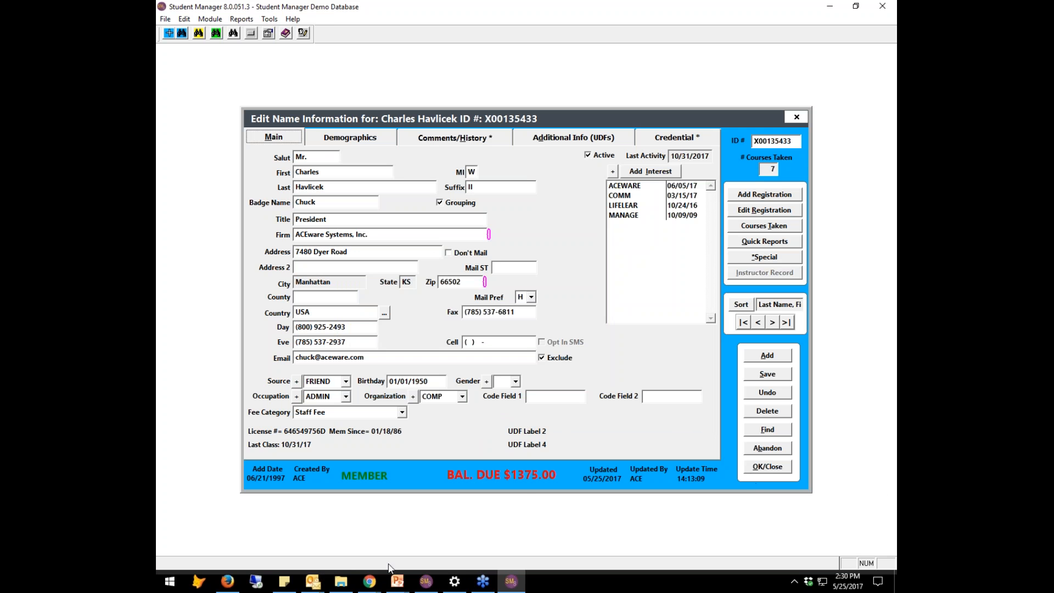
pyautogui.click(397, 582)
pyautogui.click(478, 488)
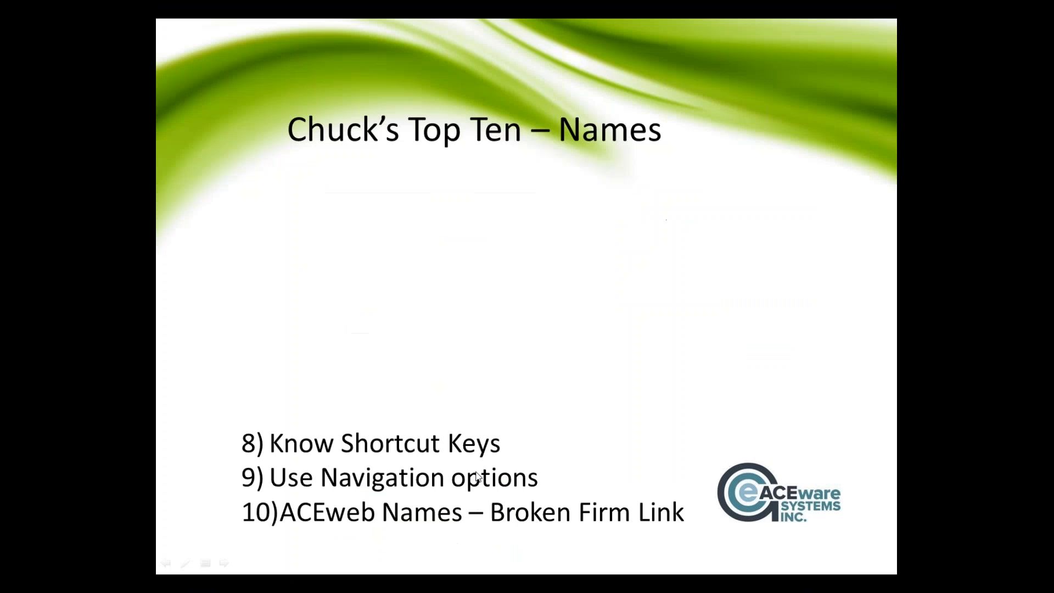
pyautogui.click(476, 476)
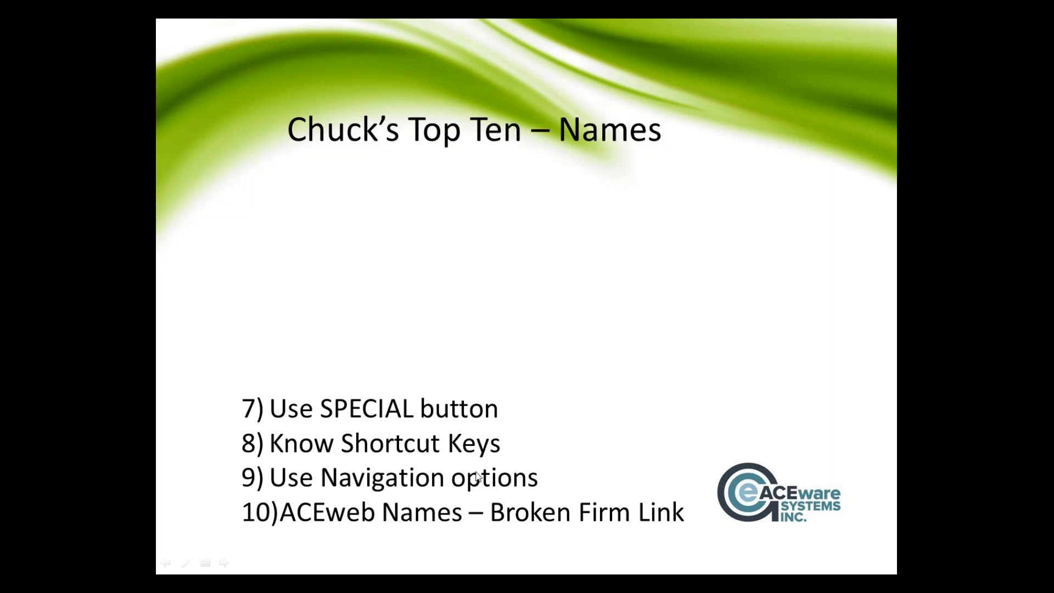
pyautogui.hotkey('alt', 'Tab')
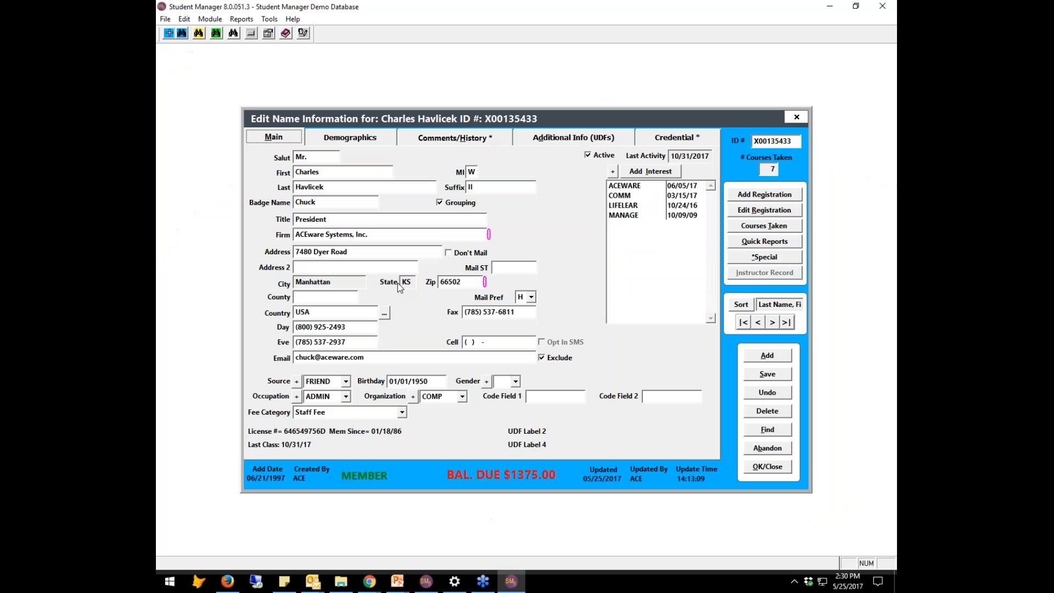
# Step: Use the Special tool to jump to the record's contact history
pyautogui.click(777, 261)
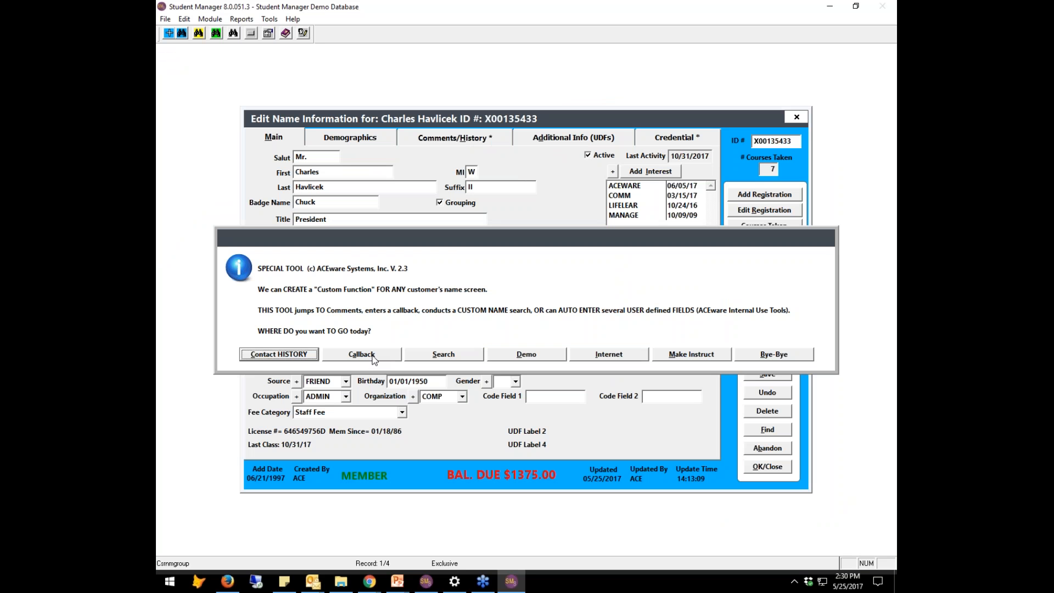
pyautogui.click(297, 355)
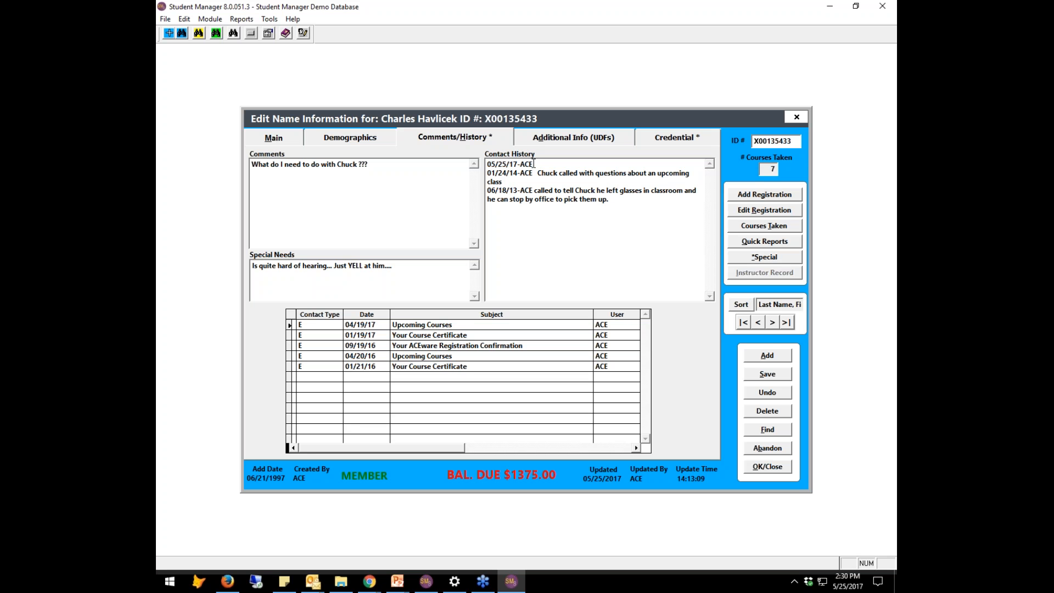
# Step: Add the note "WHAT HAPPENED TO CHUCK TODAY" to the contact history and go back to the Main tab
pyautogui.press('capslock')
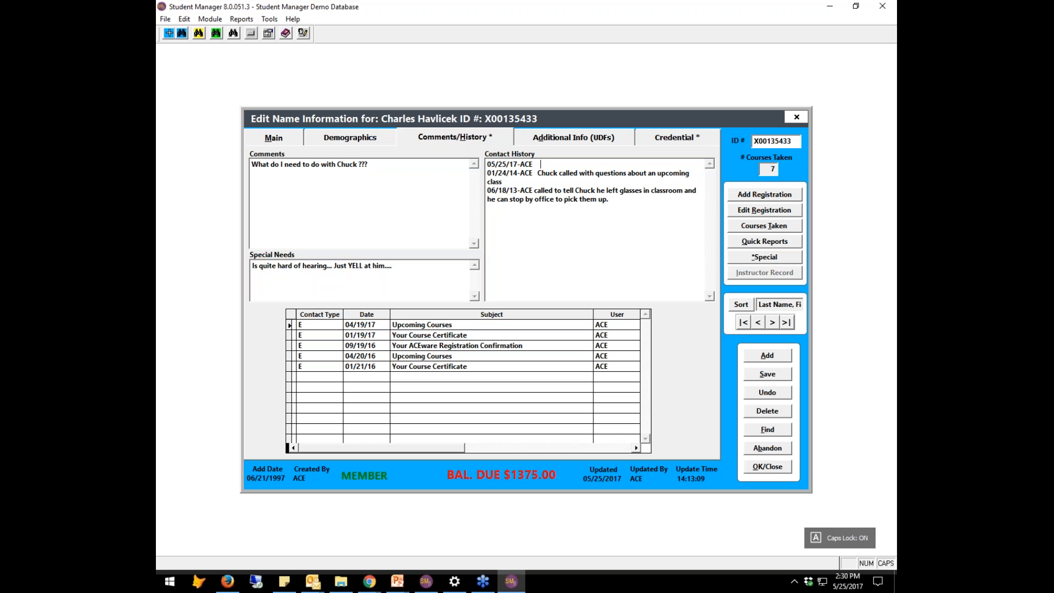
pyautogui.write('WHAT HAPPEN')
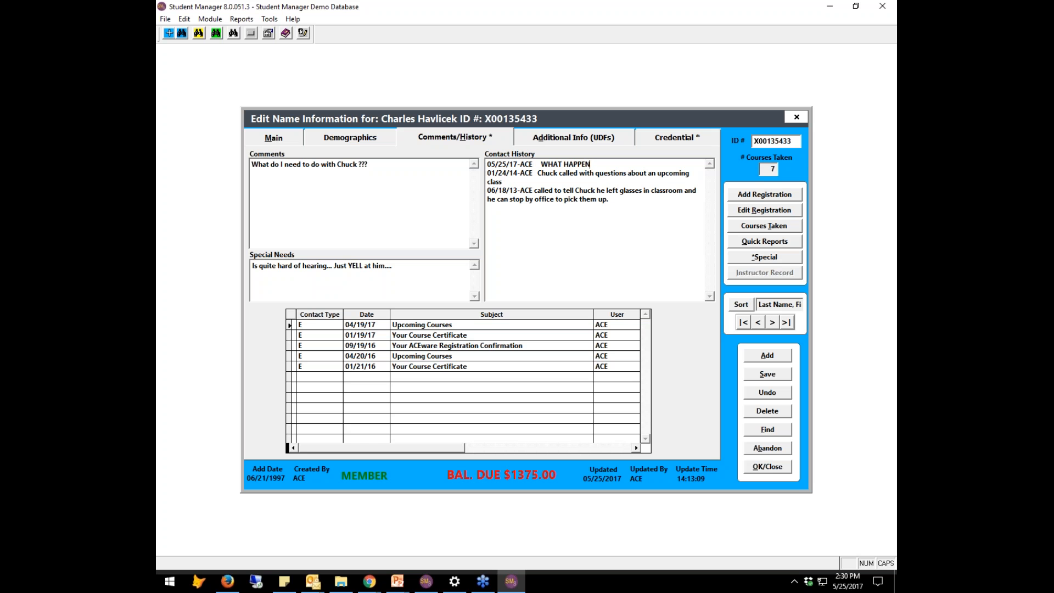
pyautogui.write('ED F')
pyautogui.press('BackSpace')
pyautogui.write('TO CHUCK TODAY')
pyautogui.click(284, 140)
# Step: Switch to the slide show, advance one slide, and return to Student Manager
pyautogui.click(399, 582)
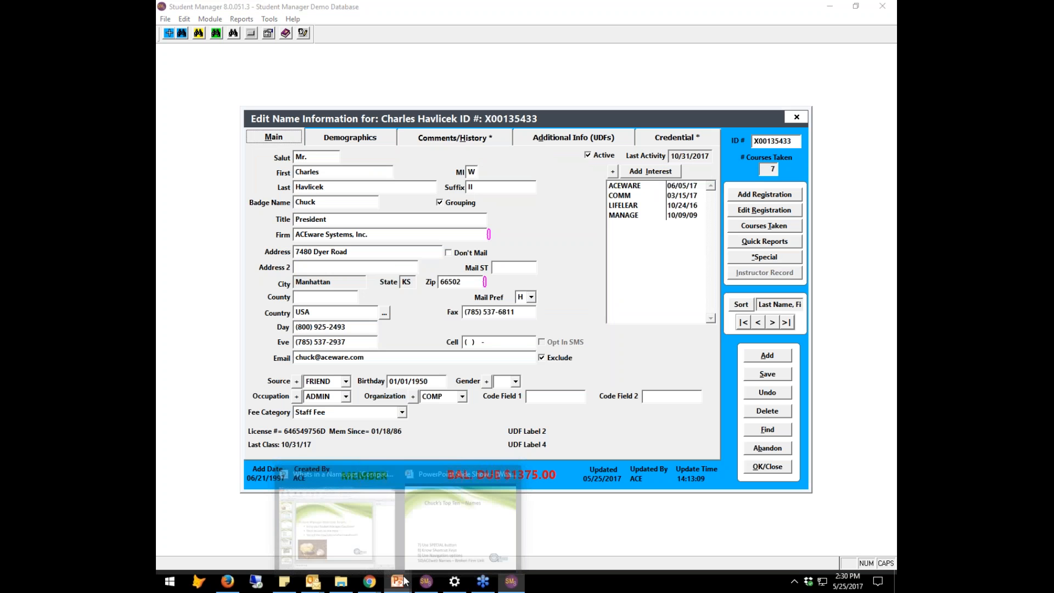
pyautogui.click(461, 522)
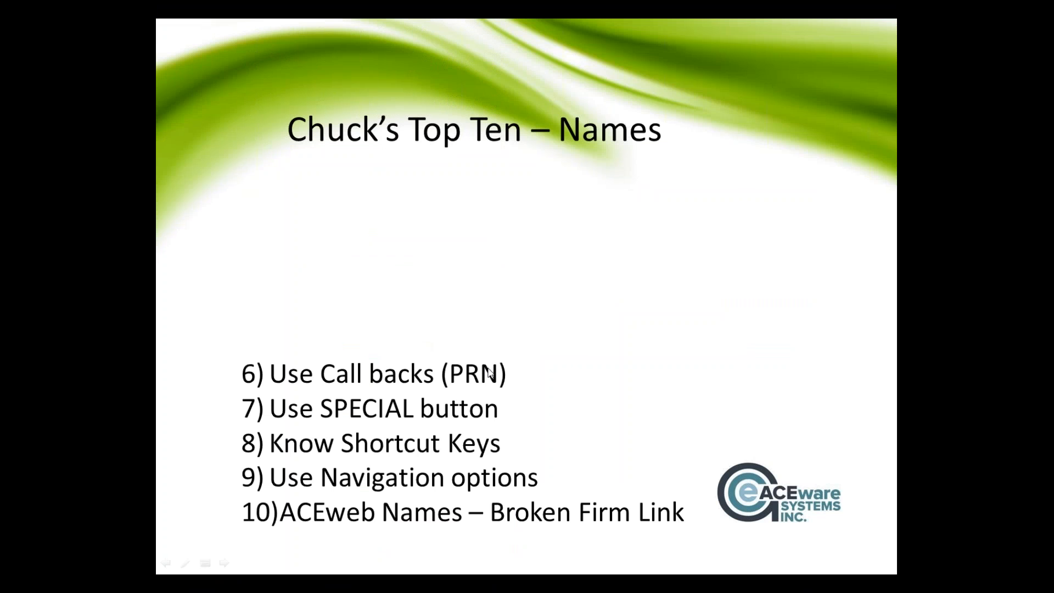
pyautogui.click(506, 356)
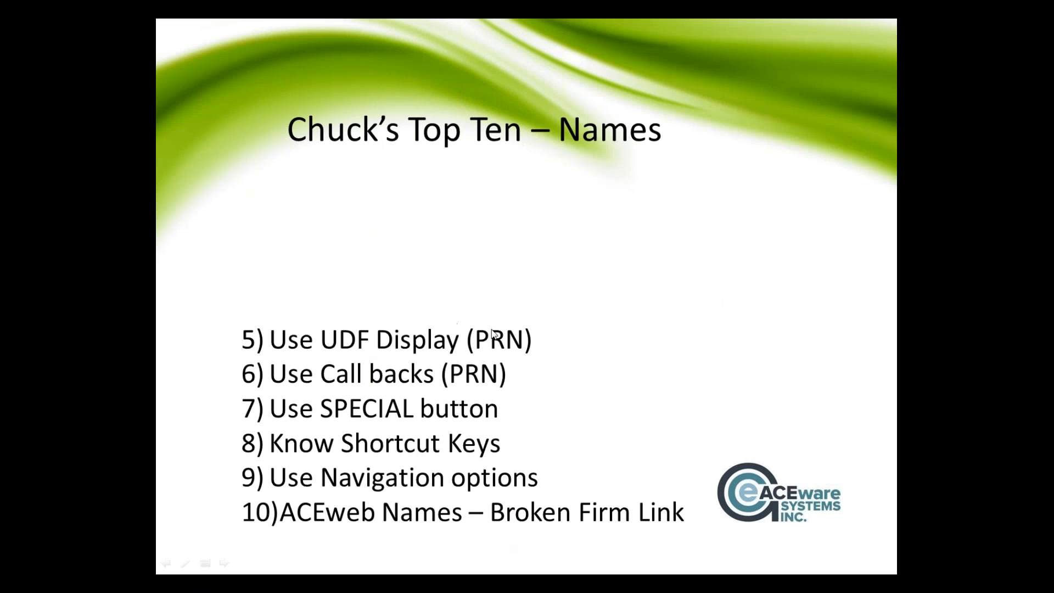
pyautogui.hotkey('alt', 'Tab')
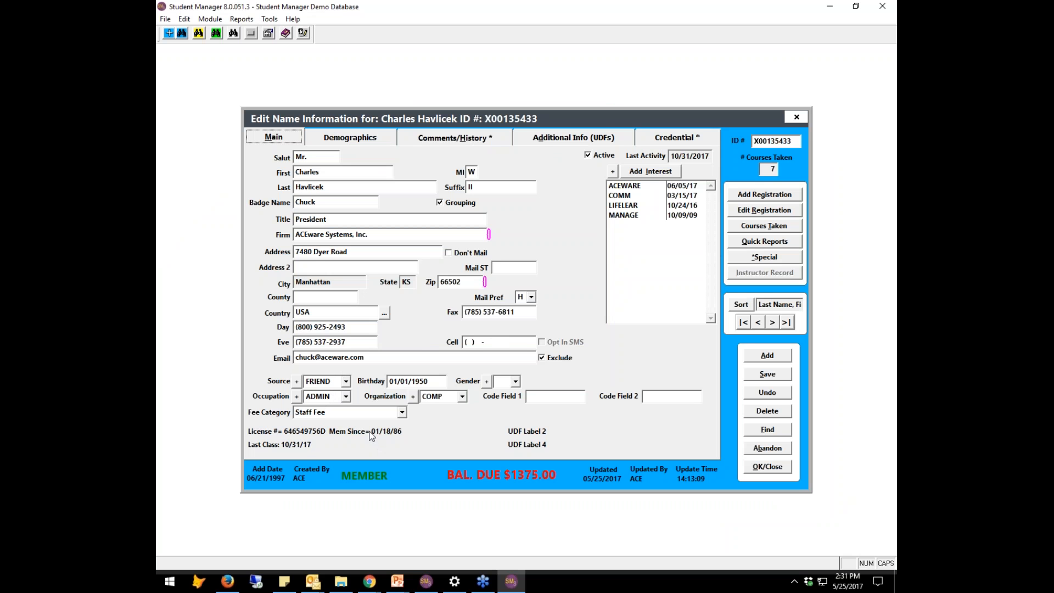
# Step: Browse through each of the name record's tabs, ending on Main
pyautogui.click(361, 139)
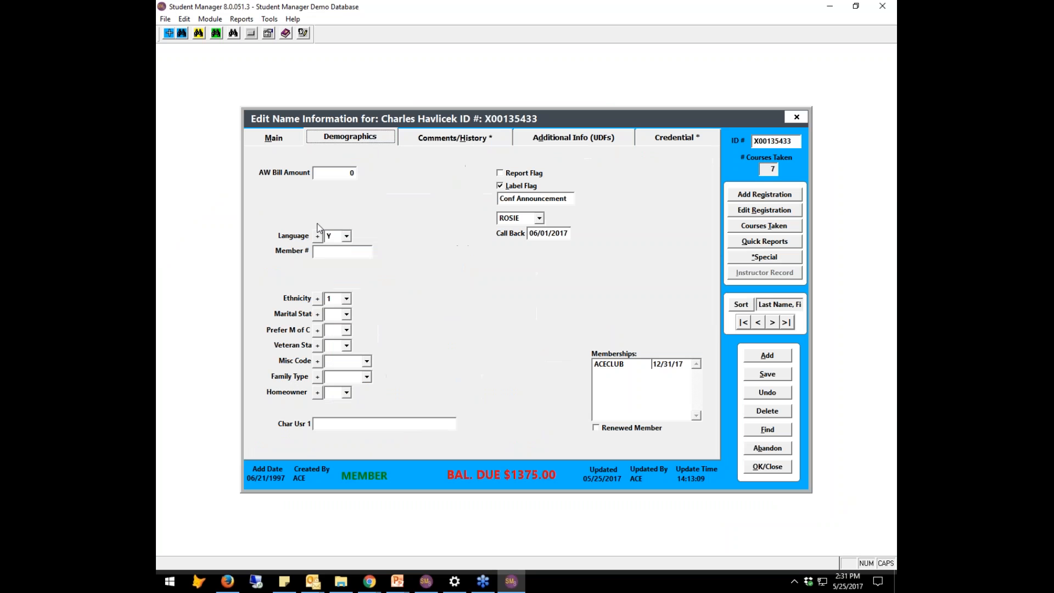
pyautogui.click(459, 138)
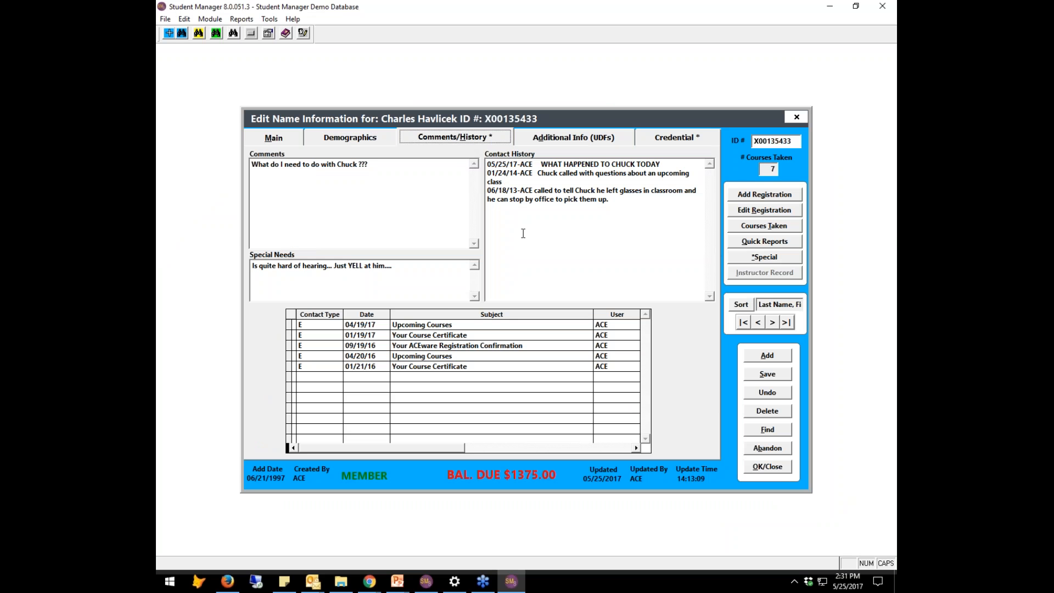
pyautogui.click(611, 138)
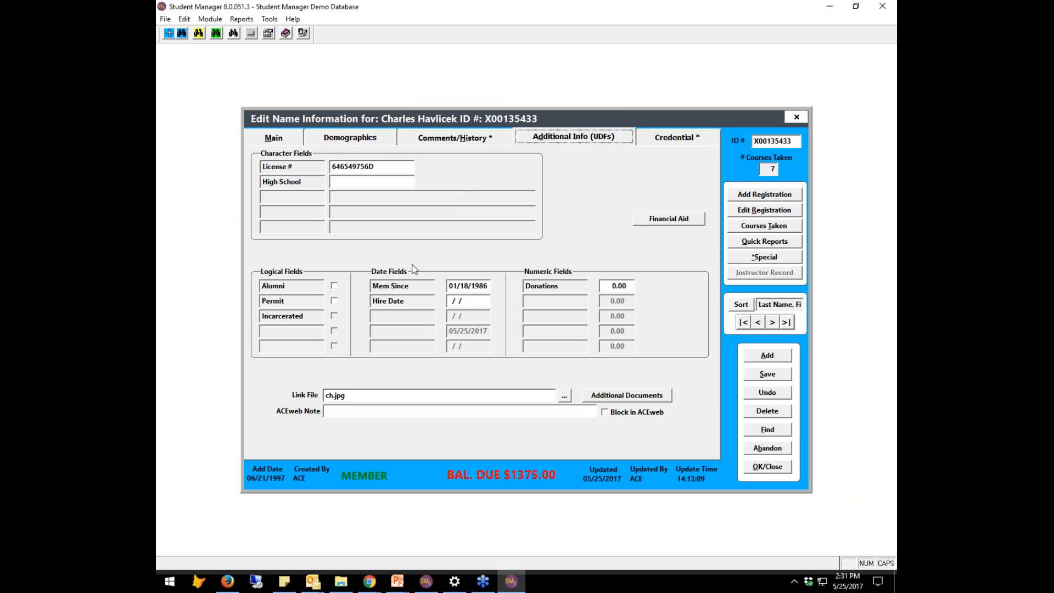
pyautogui.click(671, 137)
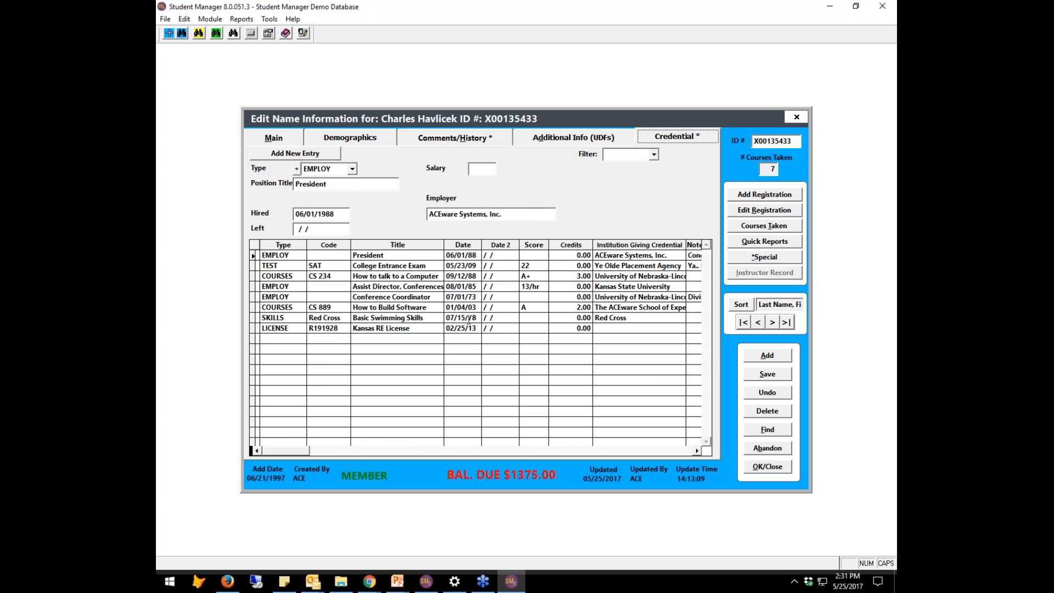
pyautogui.click(341, 140)
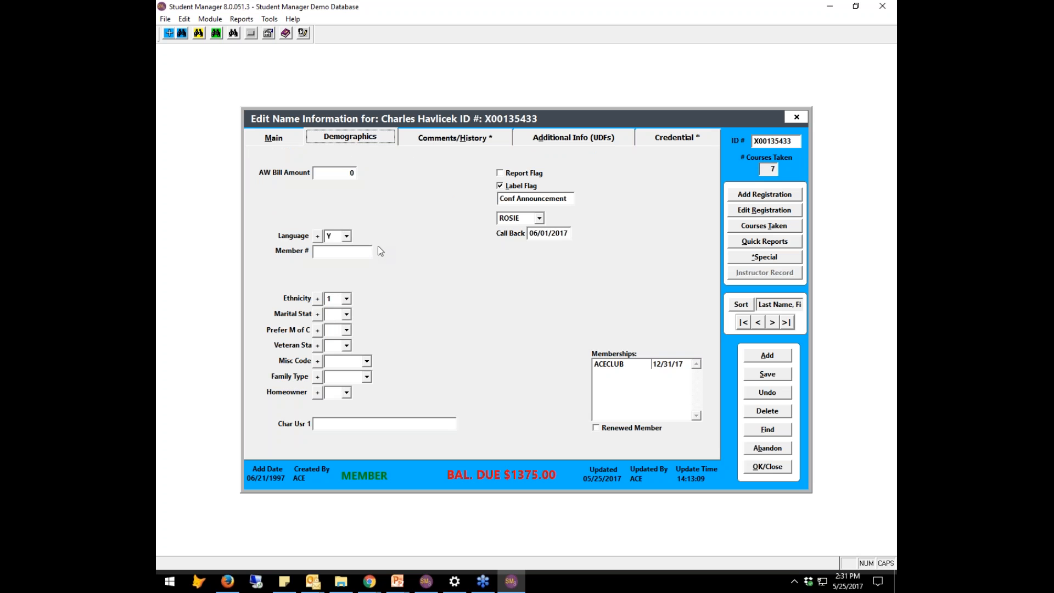
pyautogui.click(279, 138)
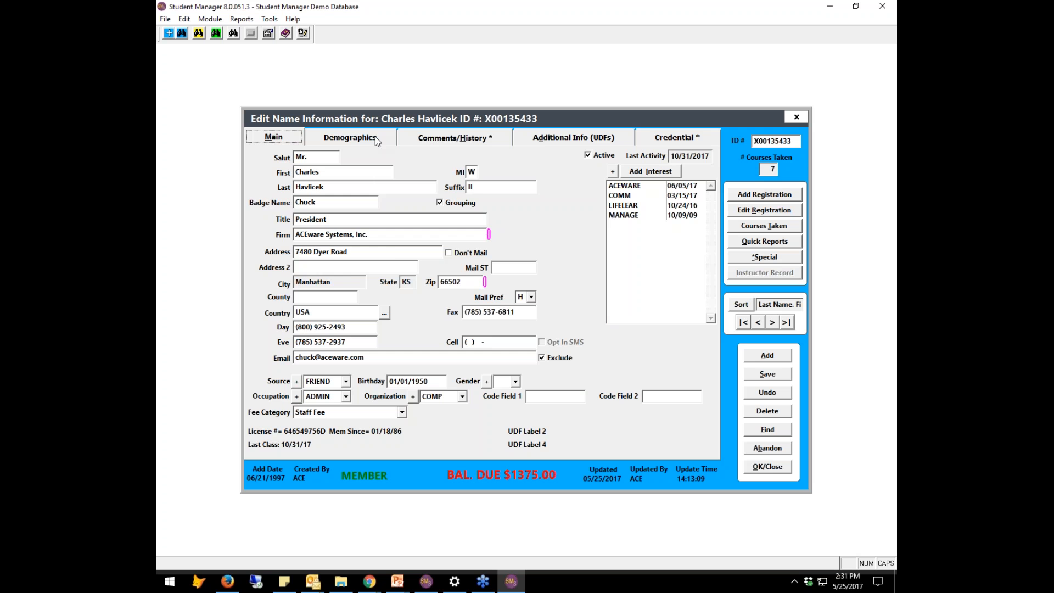
pyautogui.click(524, 138)
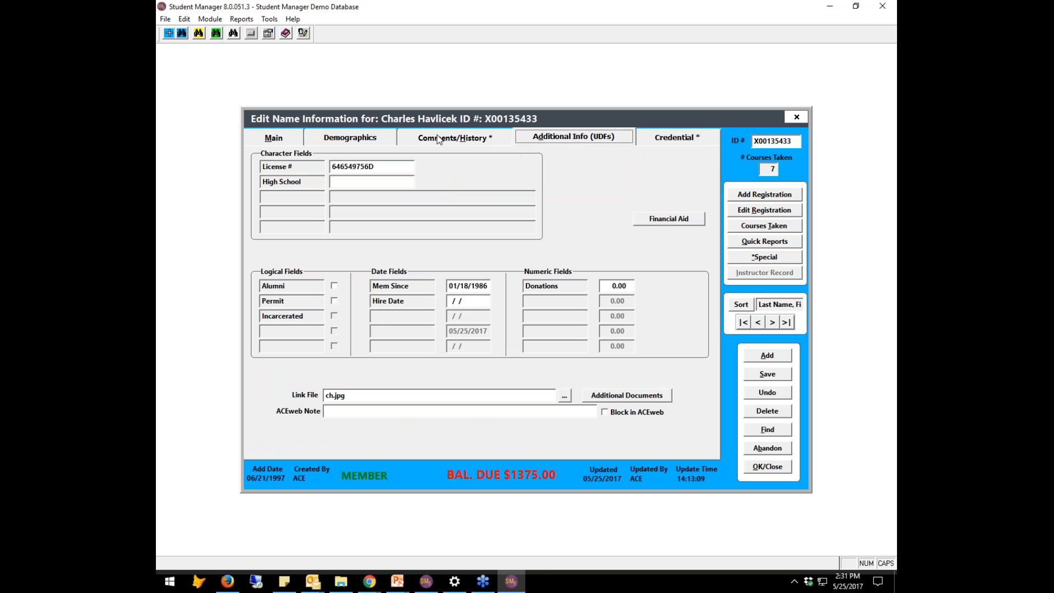
pyautogui.click(277, 140)
# Step: Switch to the slide show and advance to the next slide
pyautogui.moveTo(397, 579)
pyautogui.click(463, 519)
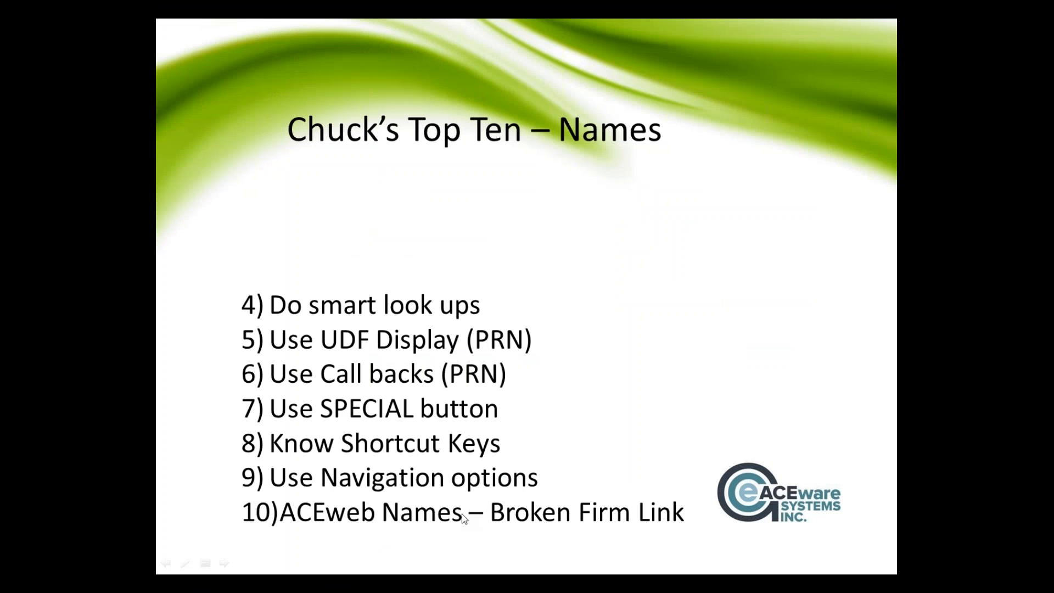
pyautogui.click(330, 320)
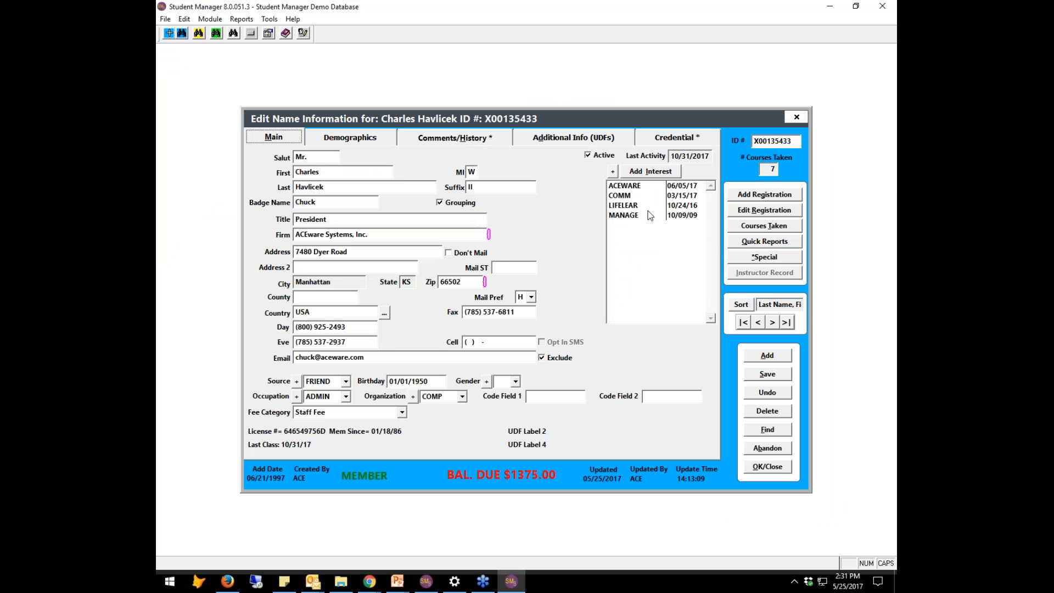
# Step: Open the date editor for the MANAGE interest code, then cancel it
pyautogui.moveTo(649, 214)
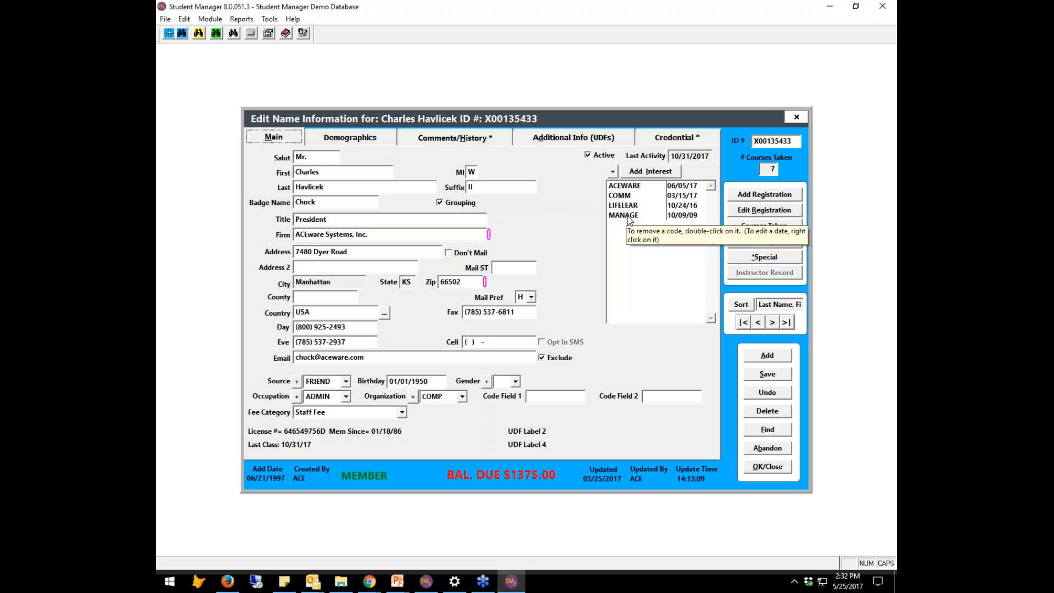
pyautogui.rightClick(683, 216)
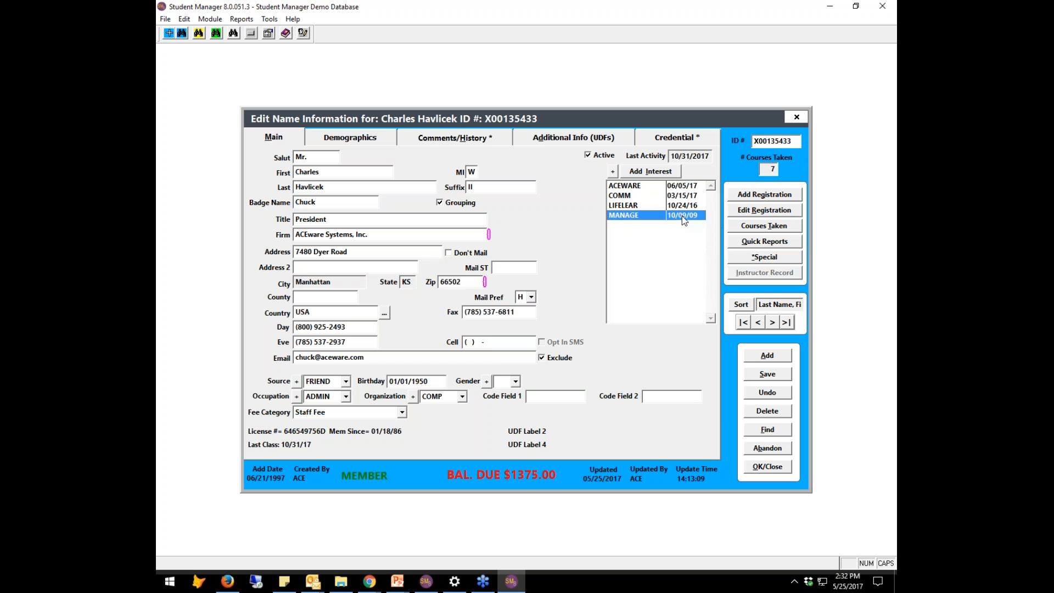
pyautogui.click(551, 325)
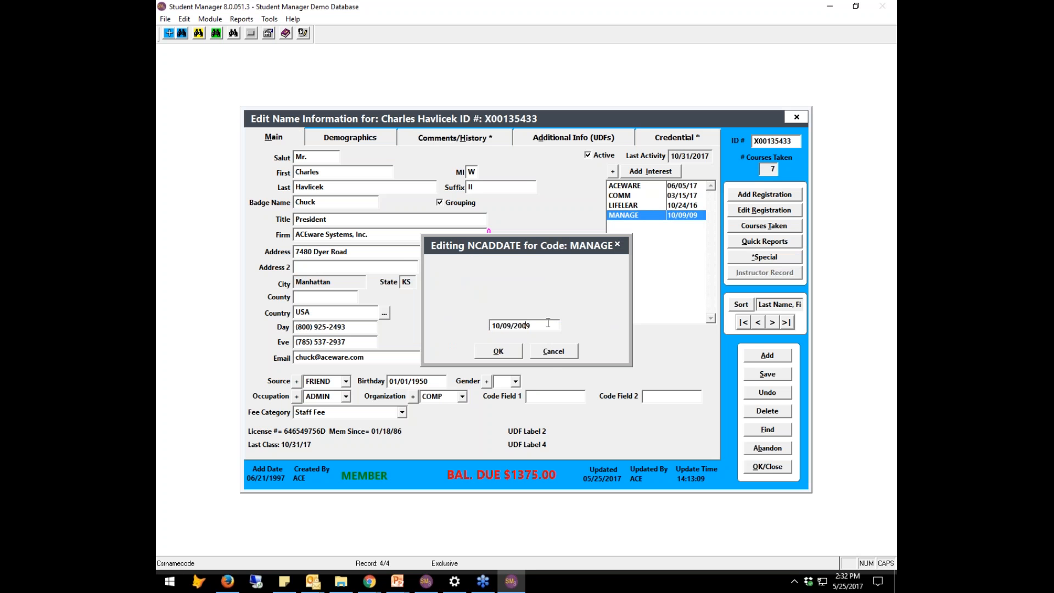
pyautogui.click(552, 352)
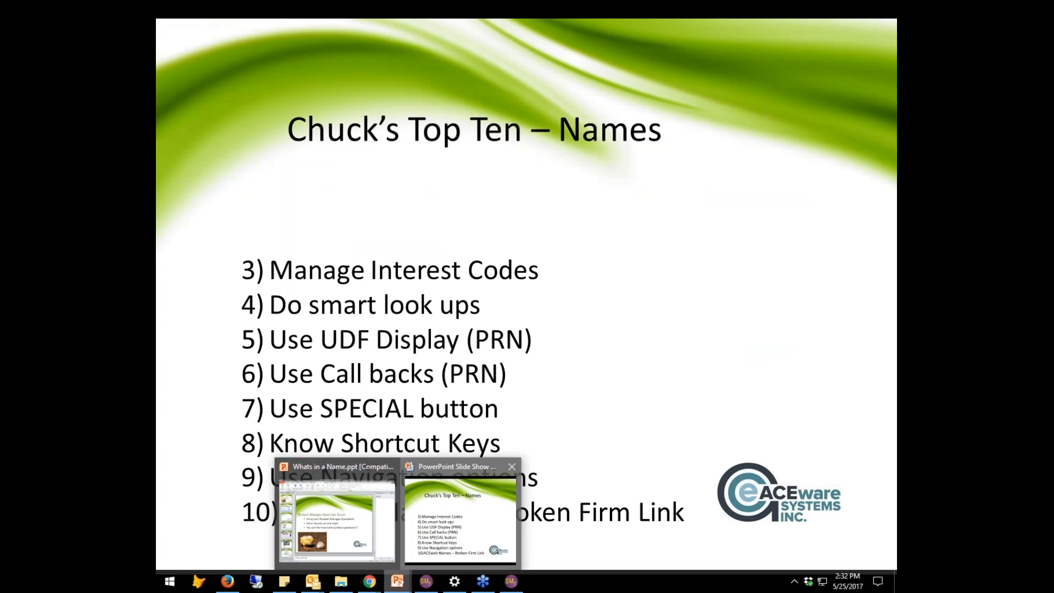
# Step: Check the slide show, return to Student Manager, and open and close the Source code list
pyautogui.click(451, 507)
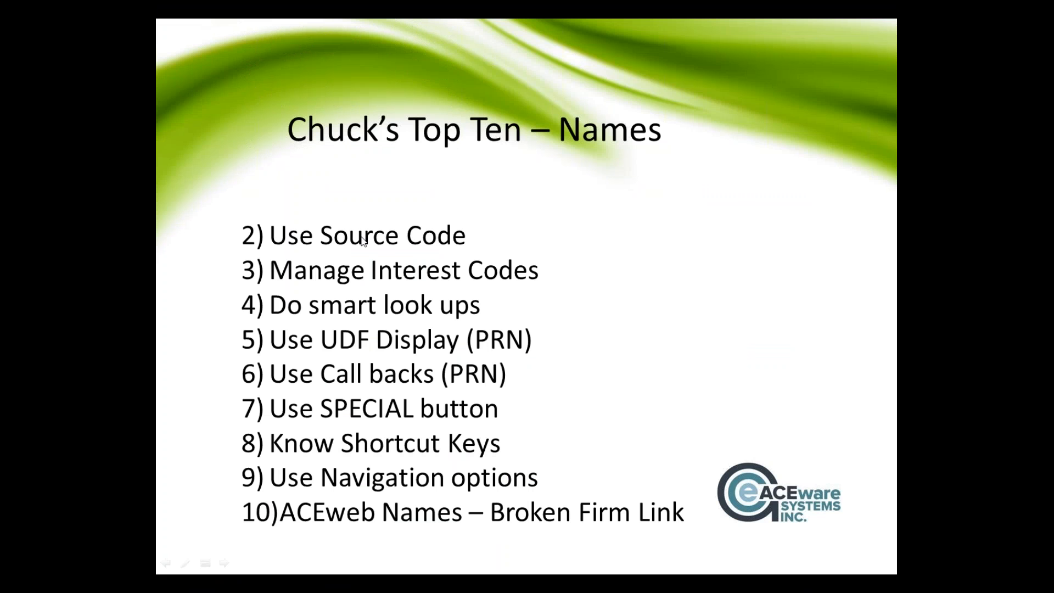
pyautogui.hotkey('alt', 'Tab')
pyautogui.click(346, 382)
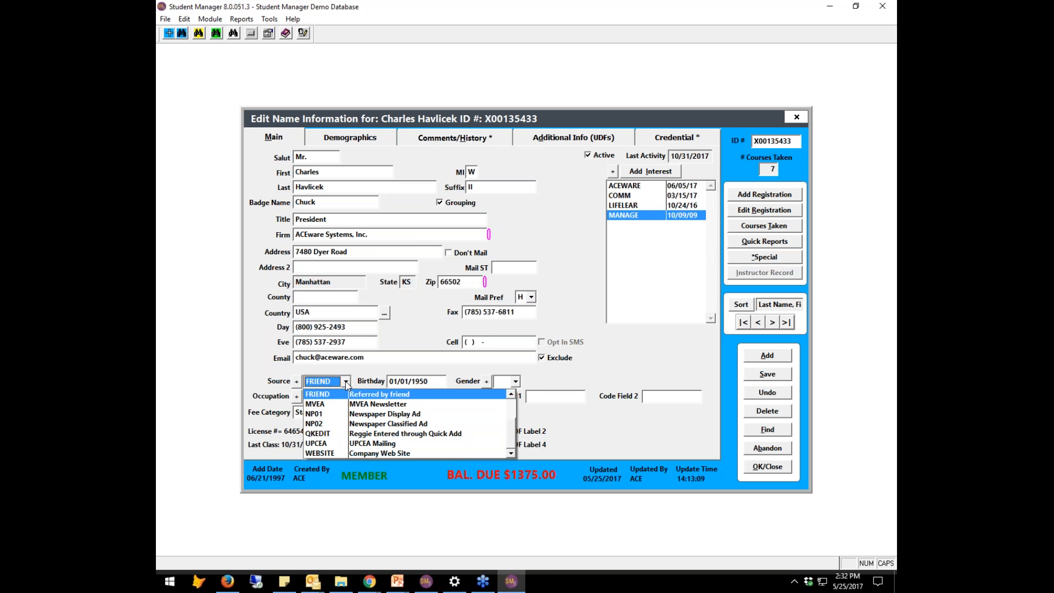
pyautogui.click(346, 382)
# Step: Save and close the name record
pyautogui.click(400, 579)
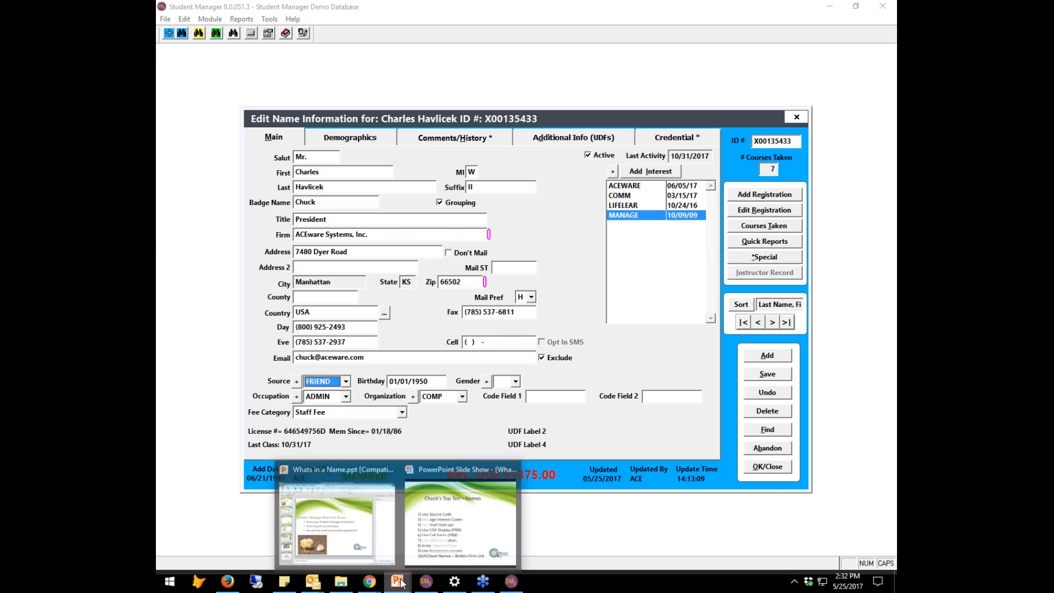
pyautogui.moveTo(446, 527)
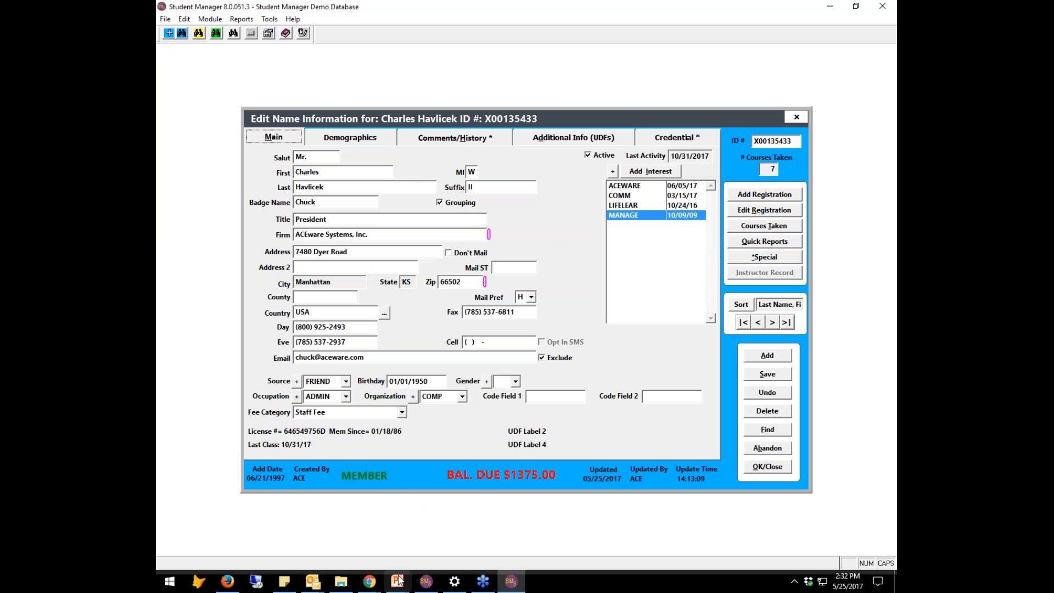
pyautogui.click(459, 497)
pyautogui.click(458, 497)
pyautogui.moveTo(383, 358)
pyautogui.click(775, 468)
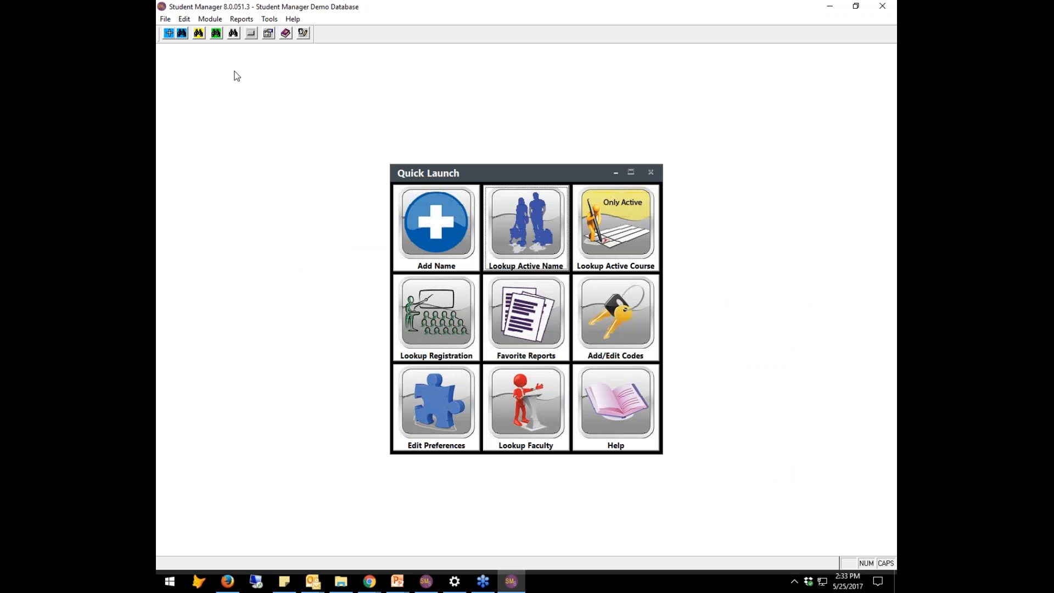
# Step: Open the Demographic Summary statistics report based on Source Code, then cancel it
pyautogui.click(242, 18)
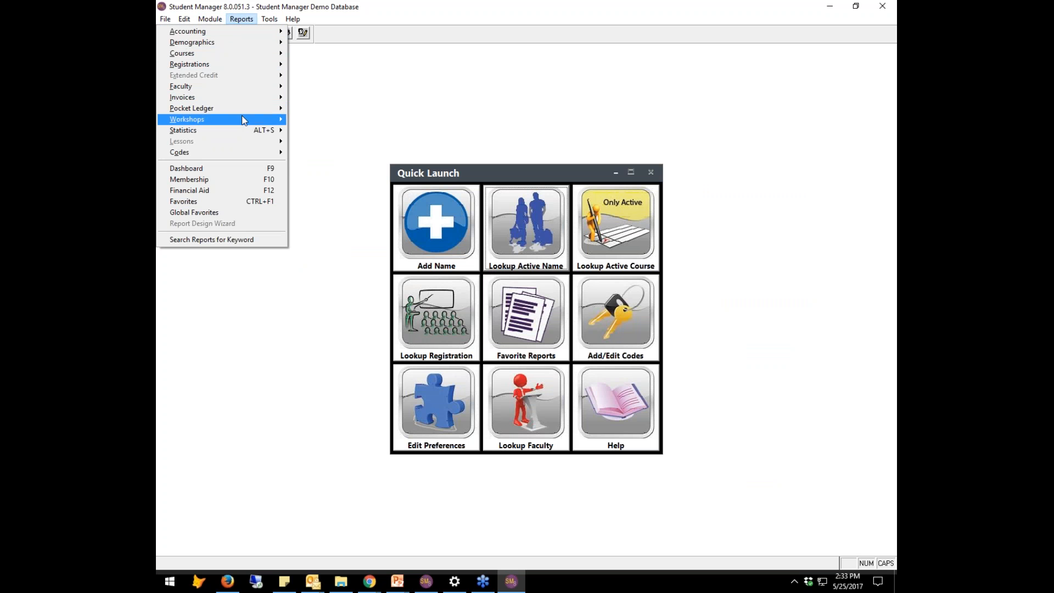
pyautogui.moveTo(248, 131)
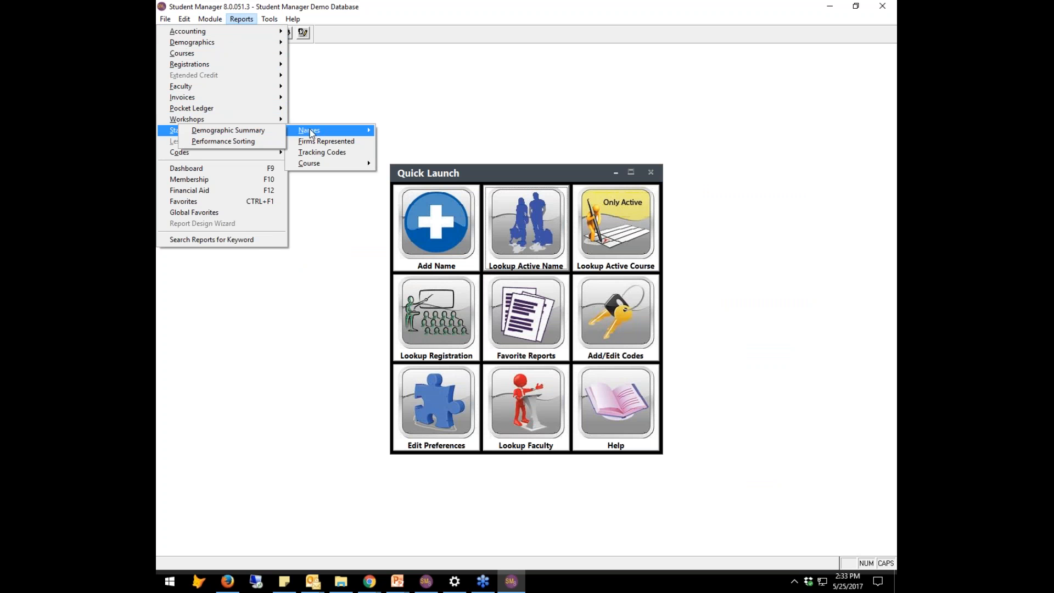
pyautogui.click(283, 130)
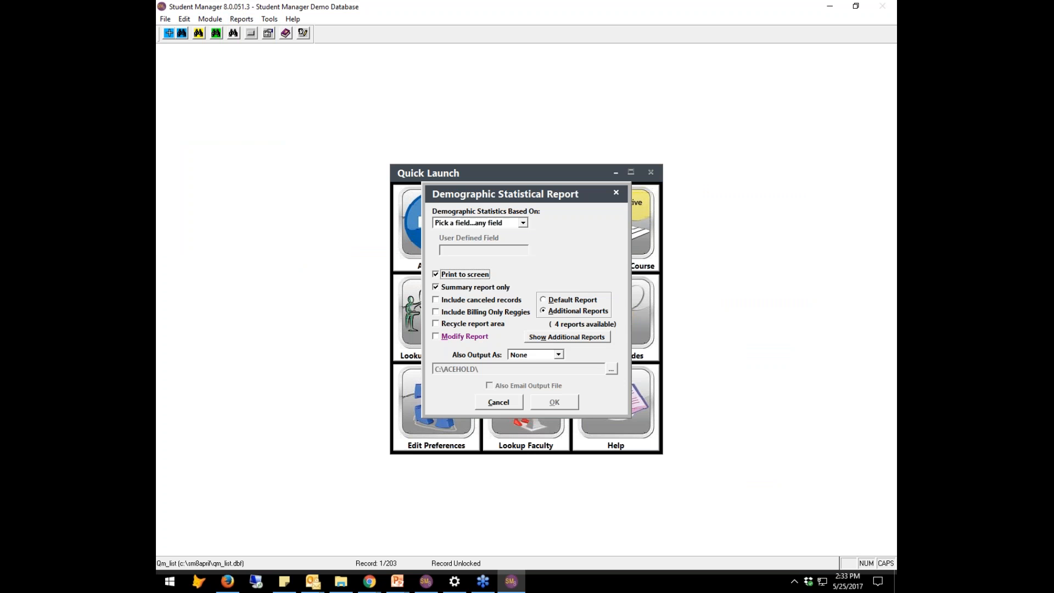
pyautogui.click(522, 222)
pyautogui.click(470, 237)
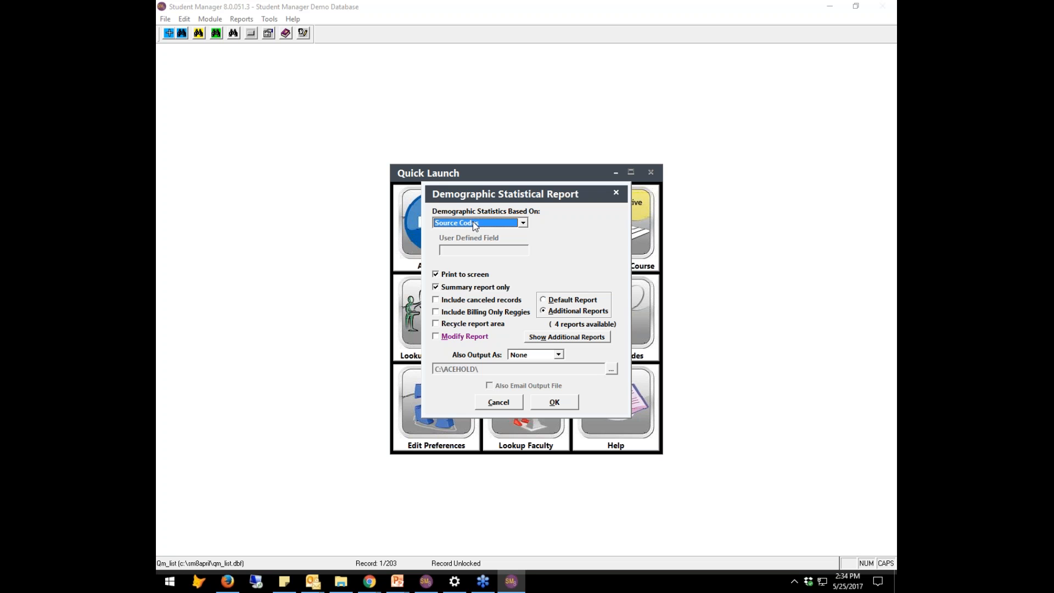
pyautogui.click(497, 403)
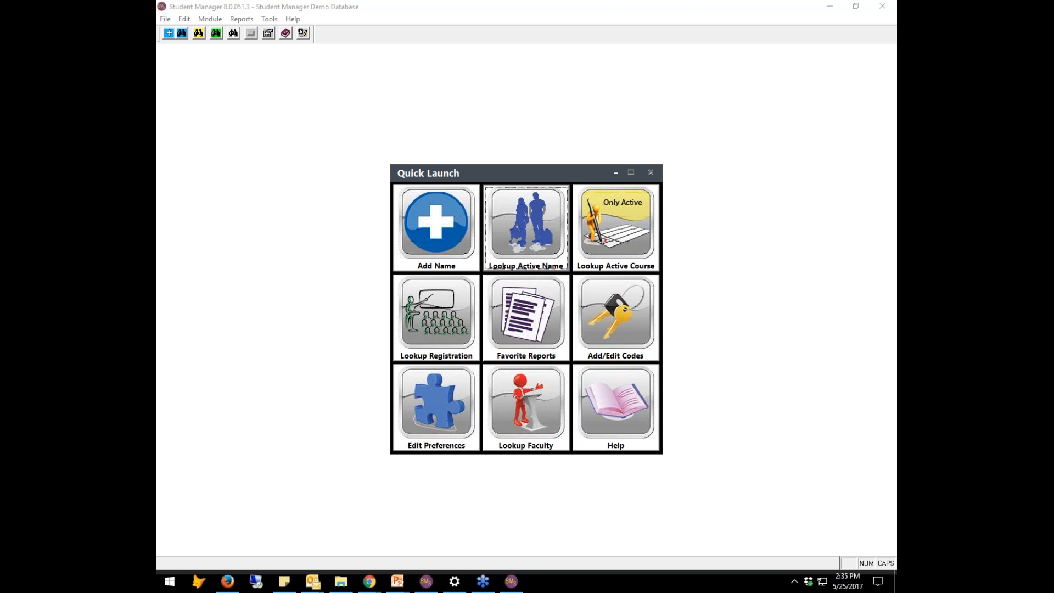
# Step: Switch to the slide show and advance to the next slide
pyautogui.moveTo(397, 582)
pyautogui.click(459, 526)
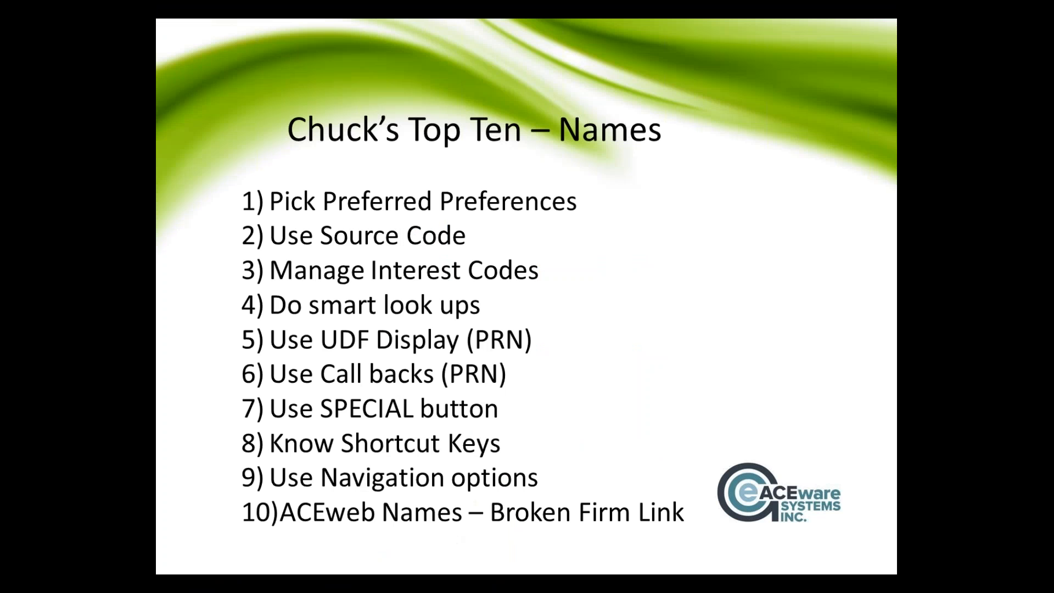
pyautogui.click(608, 360)
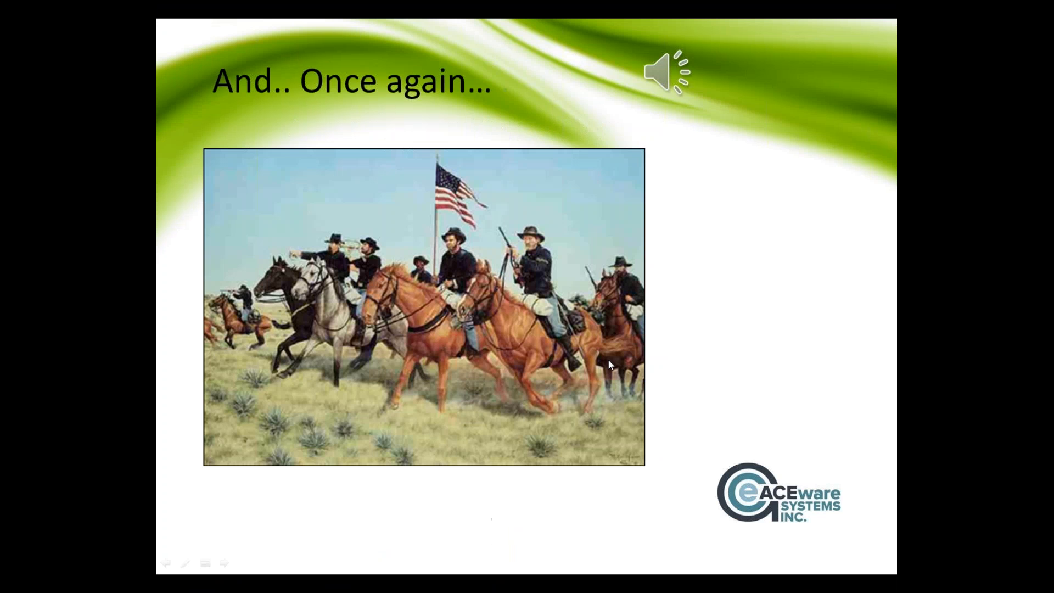